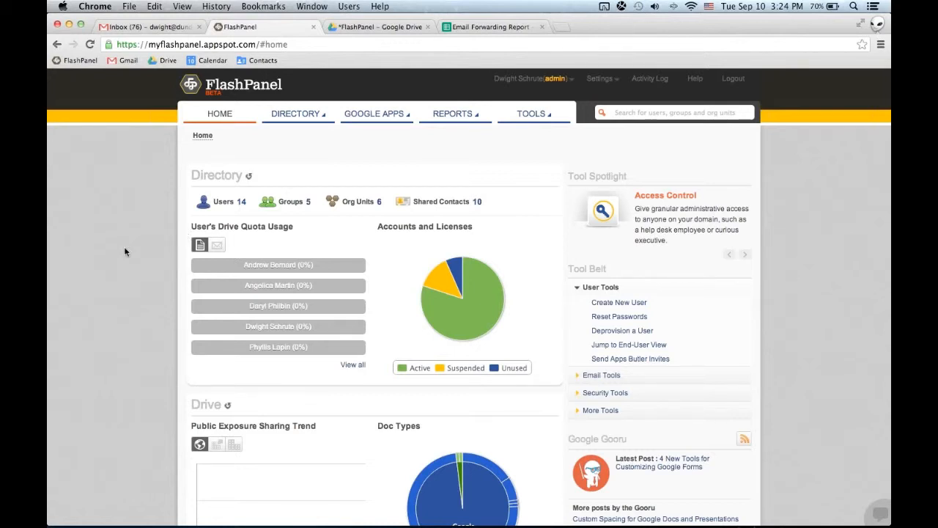
left_click(882, 44)
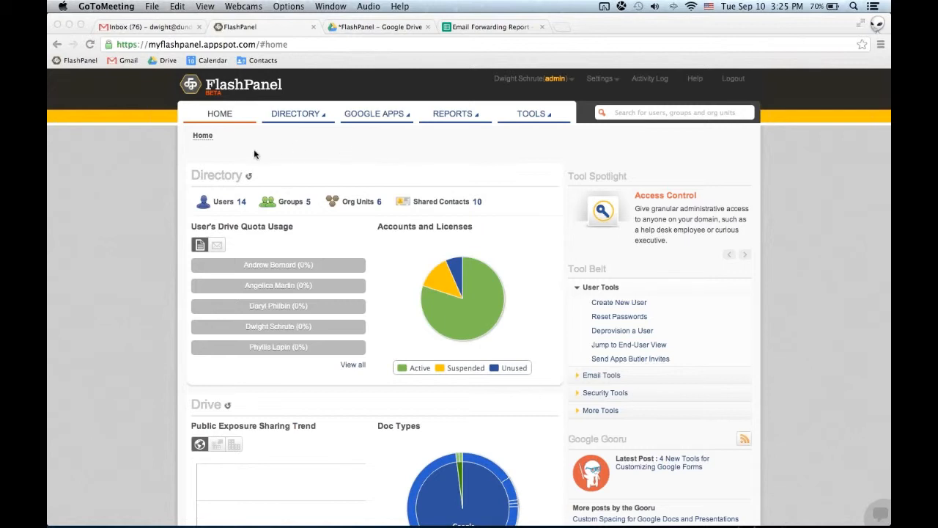
left_click(296, 145)
left_click(304, 119)
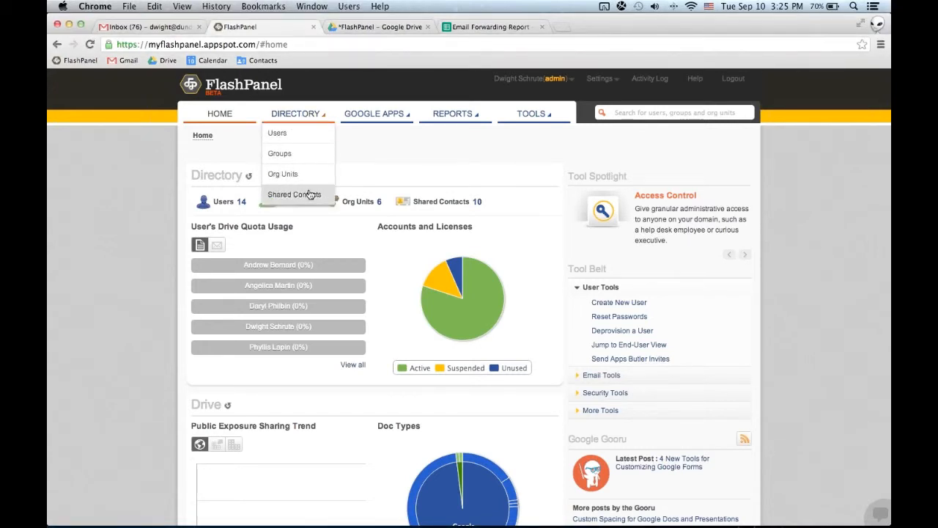
mouse_move(376, 114)
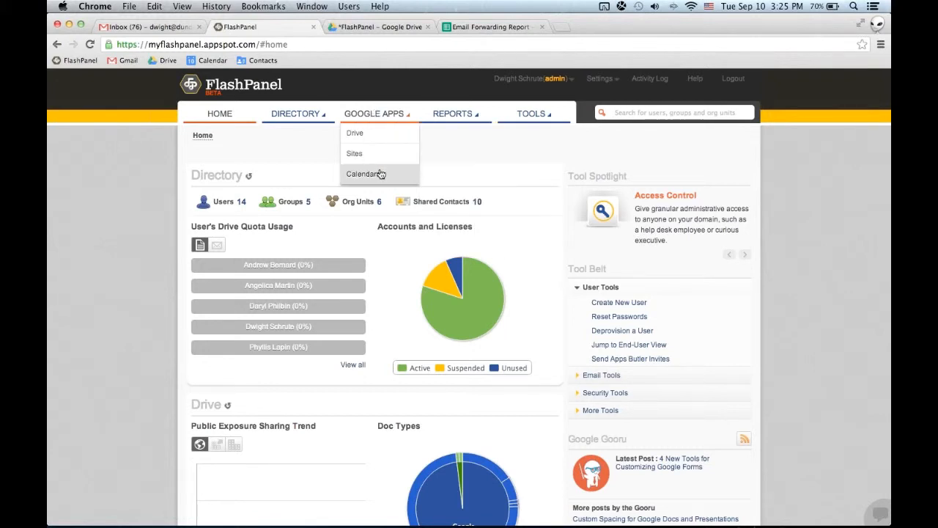
mouse_move(465, 119)
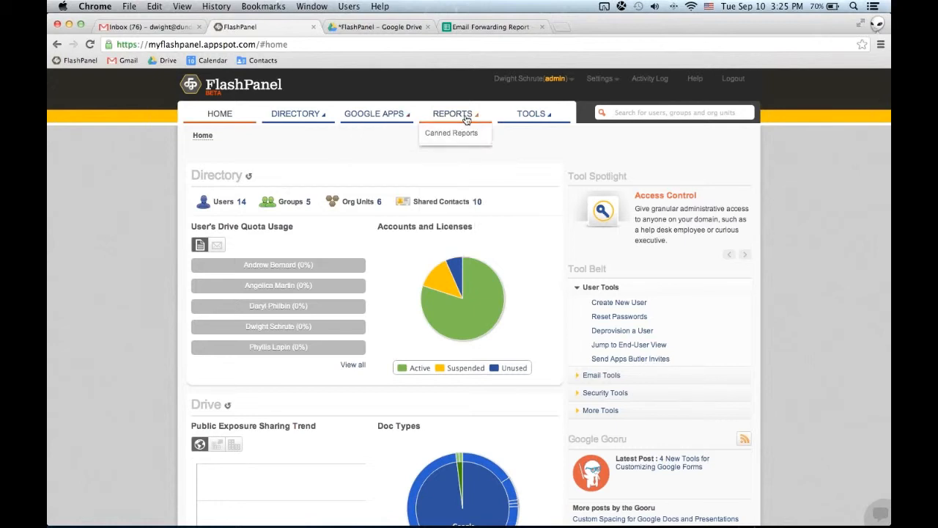
mouse_move(537, 119)
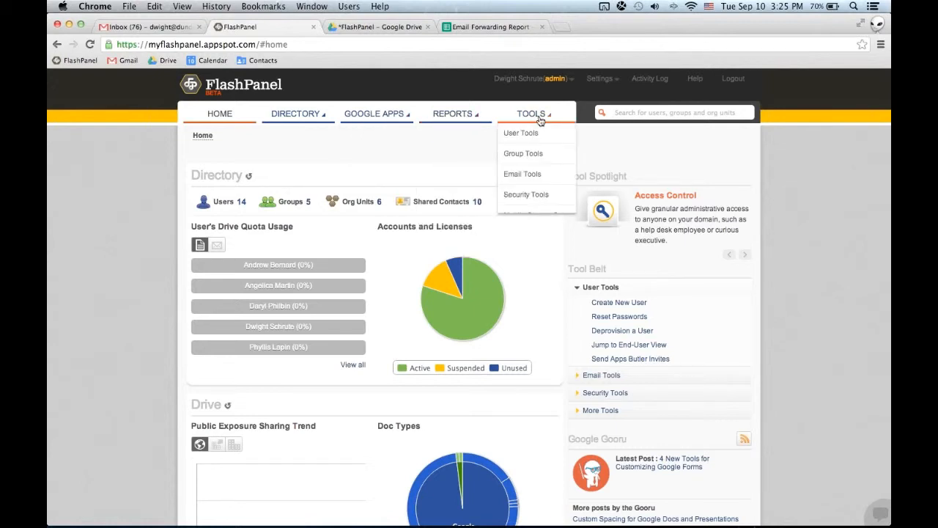
mouse_move(544, 137)
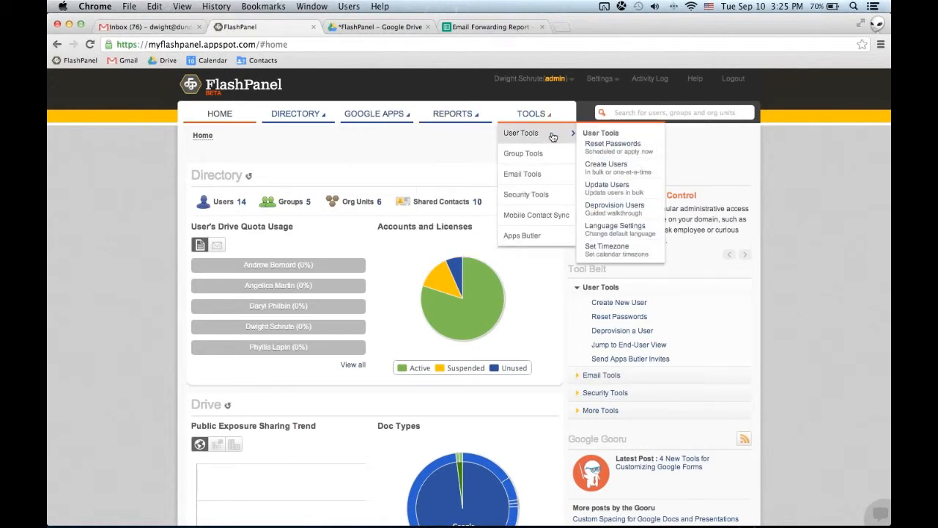
mouse_move(557, 174)
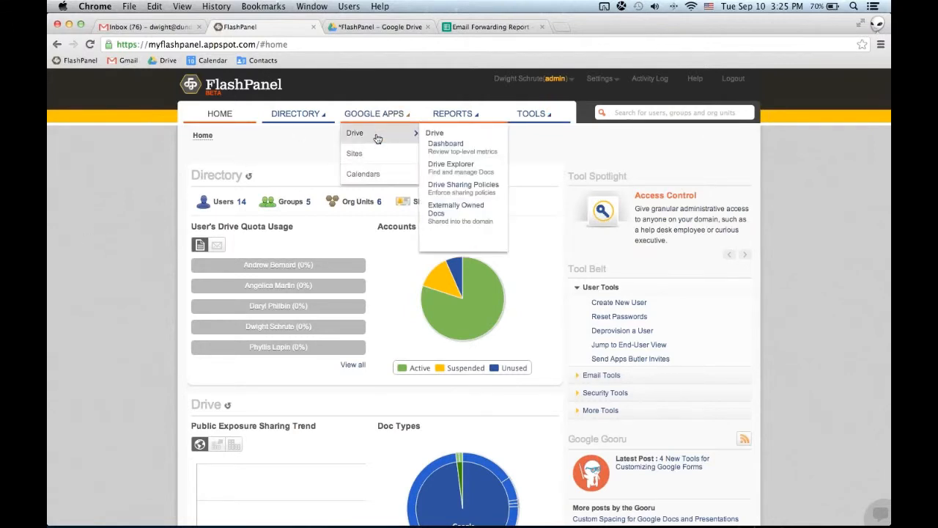
Open the Drive Explorer from the Google Apps Drive section.
left_click(349, 133)
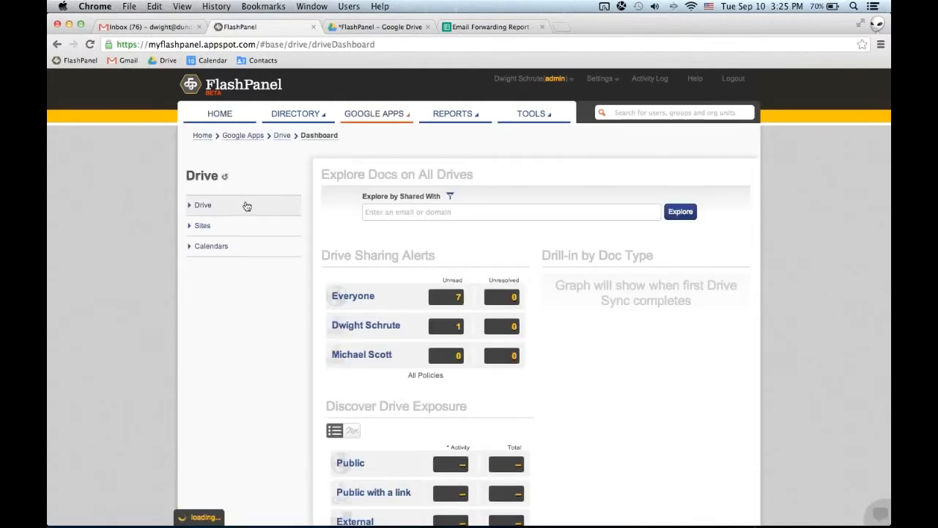
left_click(203, 207)
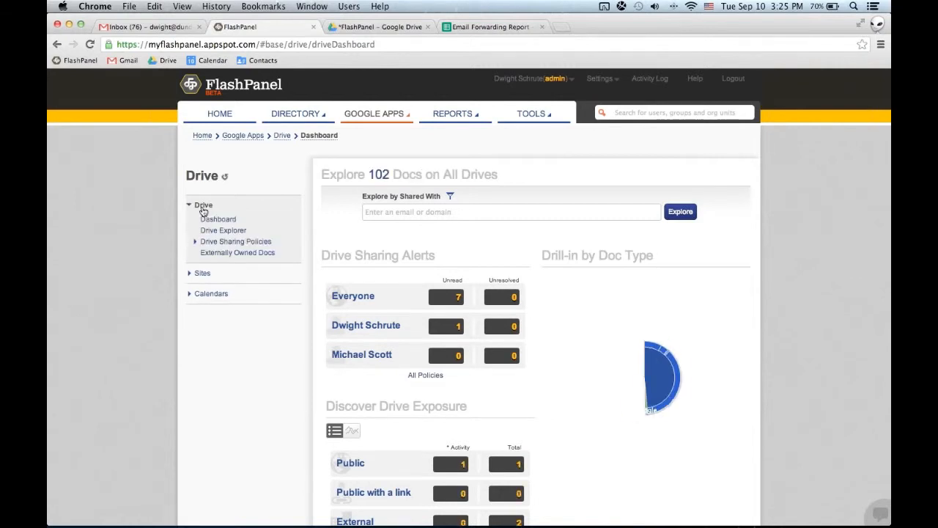
left_click(221, 229)
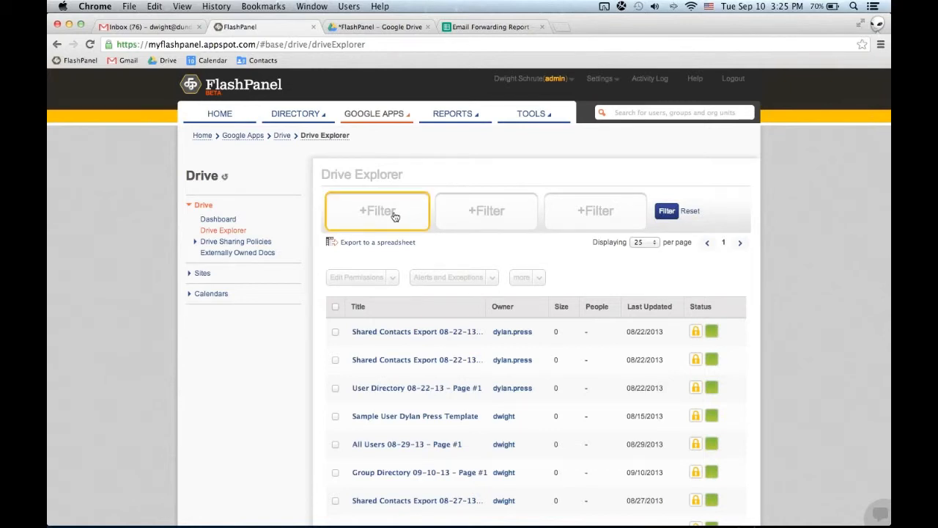
Filter the Drive Explorer documents by Exposure, limited to Only Public.
left_click(394, 213)
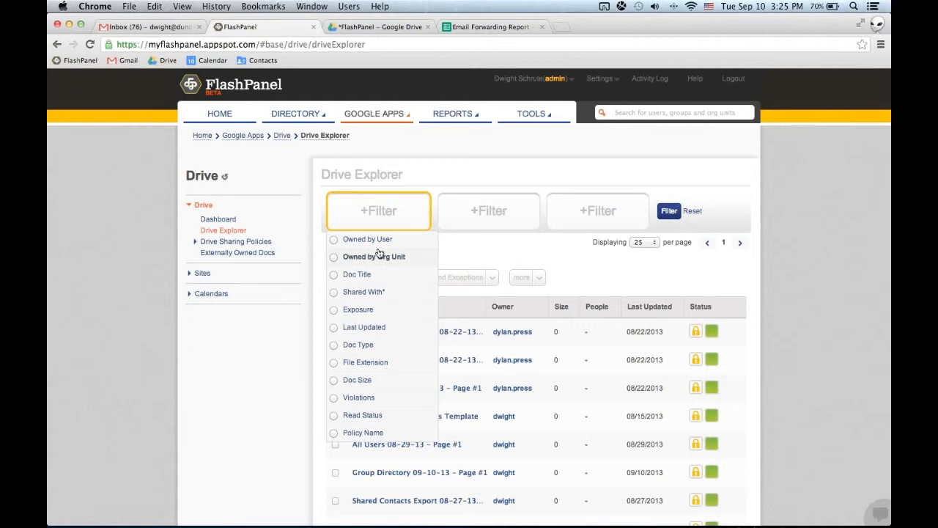
left_click(361, 310)
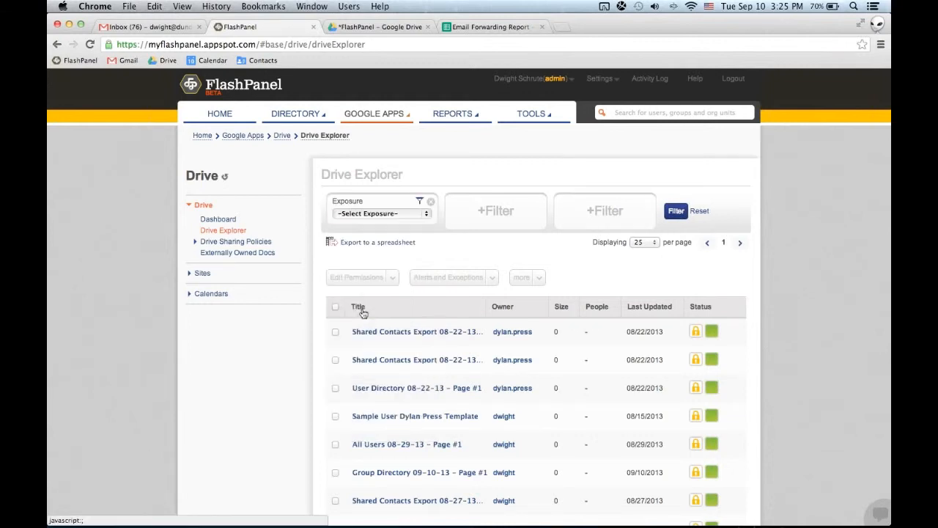
left_click(395, 214)
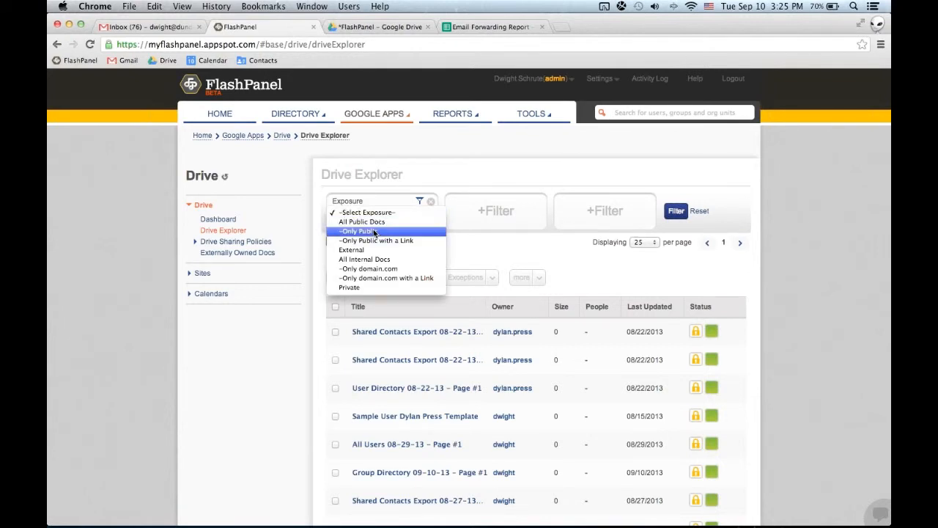
left_click(374, 232)
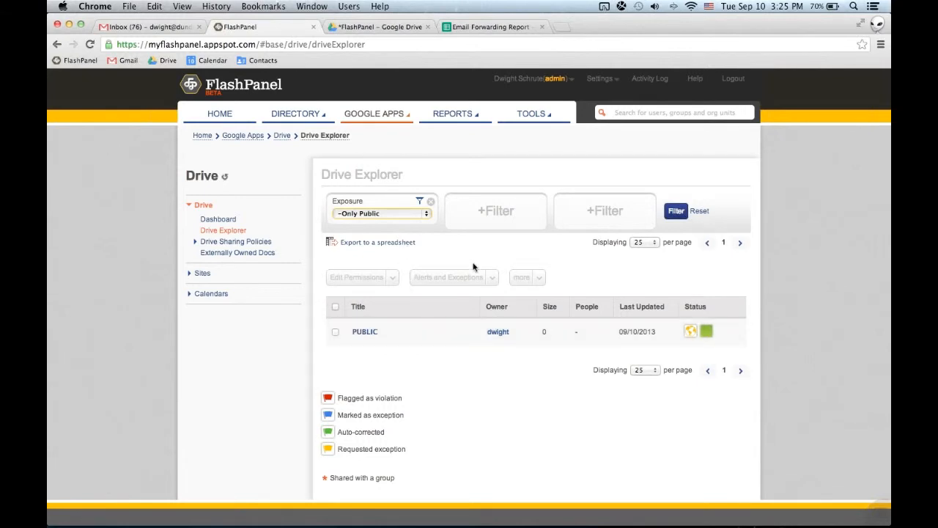
Select the PUBLIC document, choose Private access in its sharing settings, and cancel without updating.
left_click(336, 331)
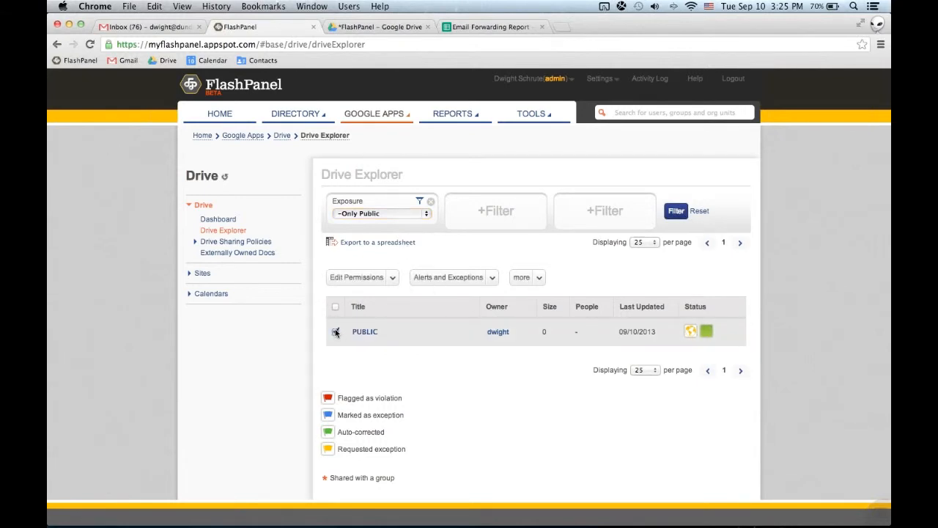
left_click(387, 284)
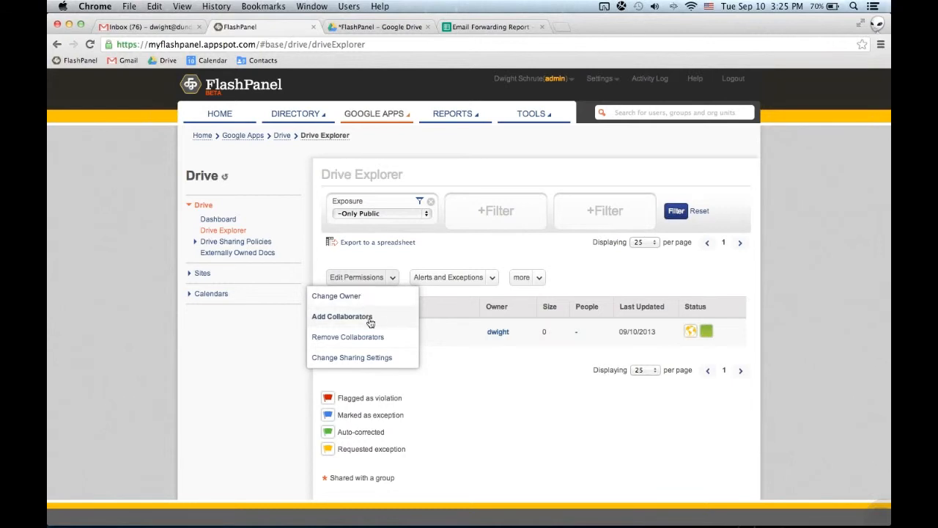
left_click(376, 359)
left_click(358, 361)
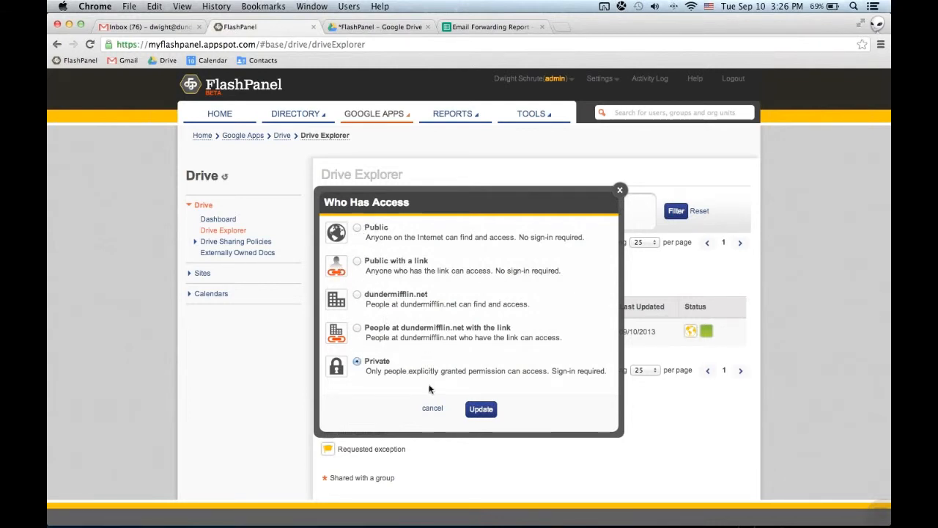
left_click(431, 408)
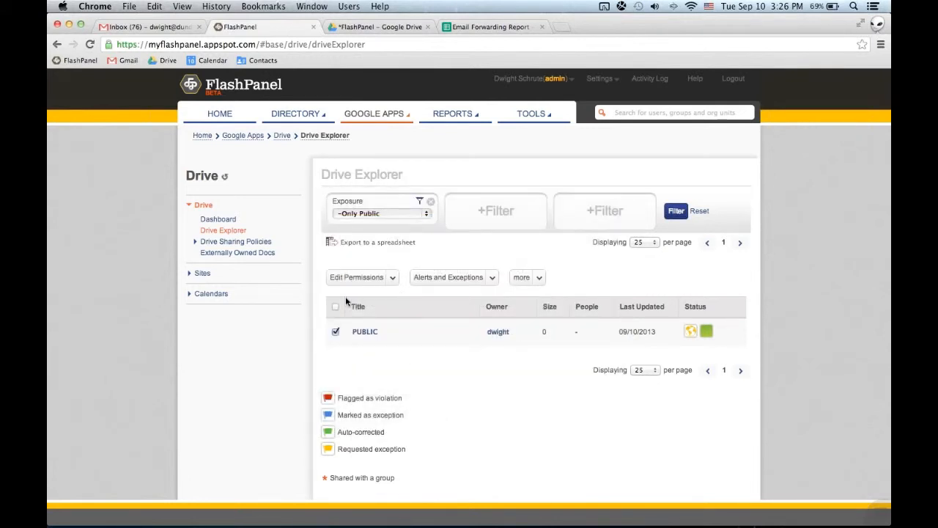
Select all documents matching the public filter, and remove the Exposure filter.
left_click(336, 308)
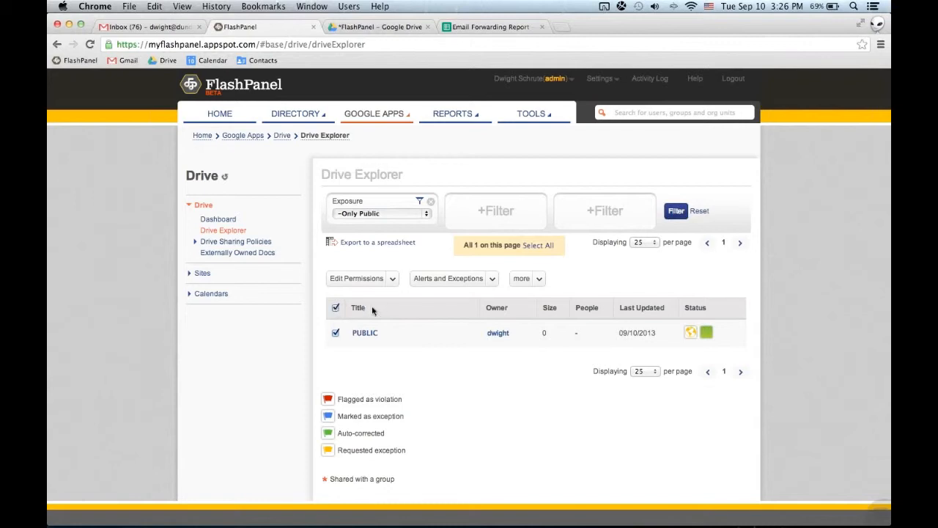
left_click(533, 247)
left_click(430, 201)
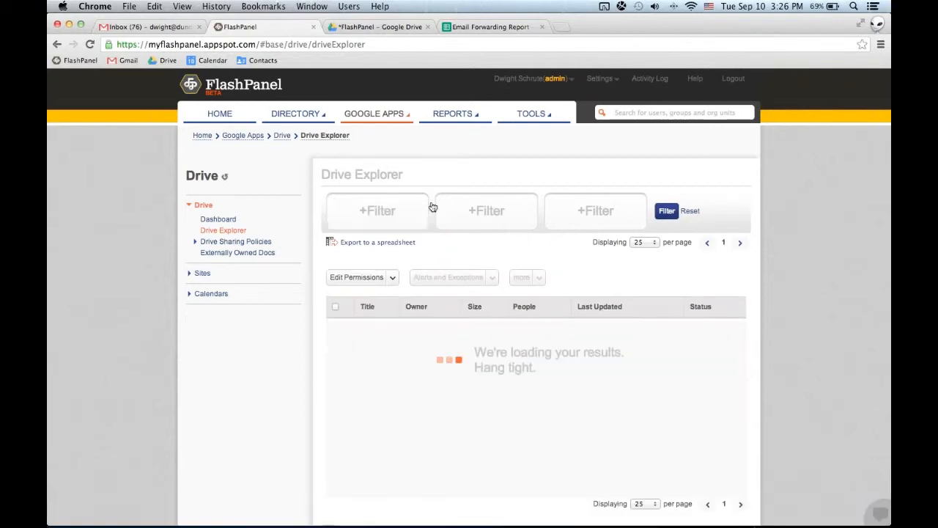
Filter the documents by Owned by User using the admin's own account, and select all documents on the page.
left_click(385, 207)
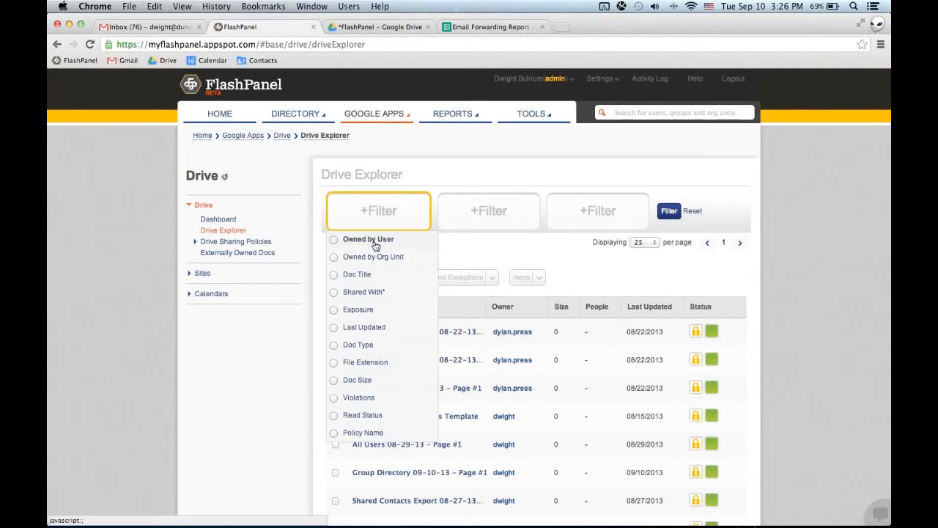
left_click(376, 242)
left_click(375, 216)
type("dw")
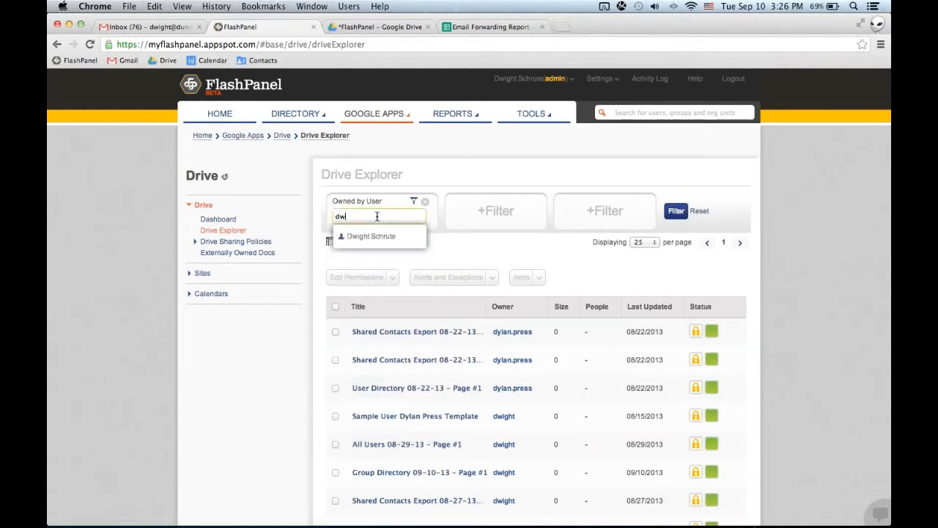
left_click(371, 237)
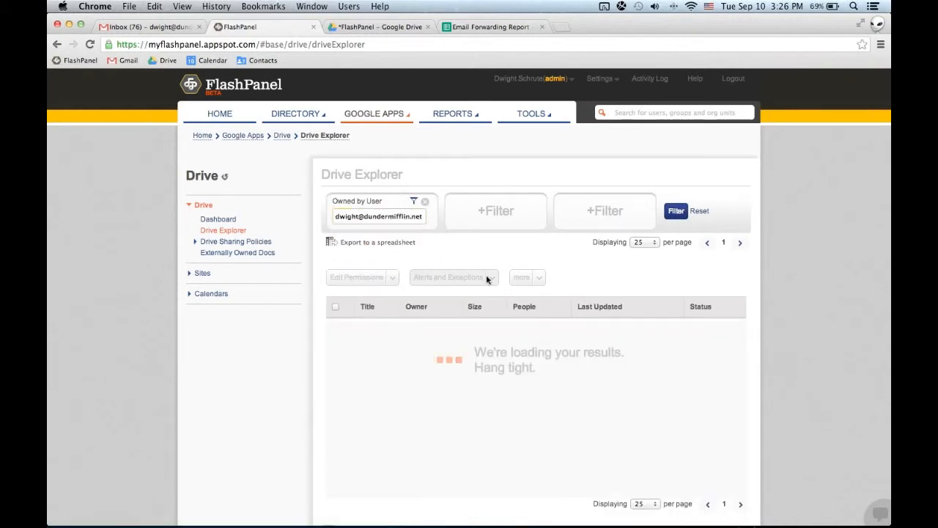
left_click(334, 306)
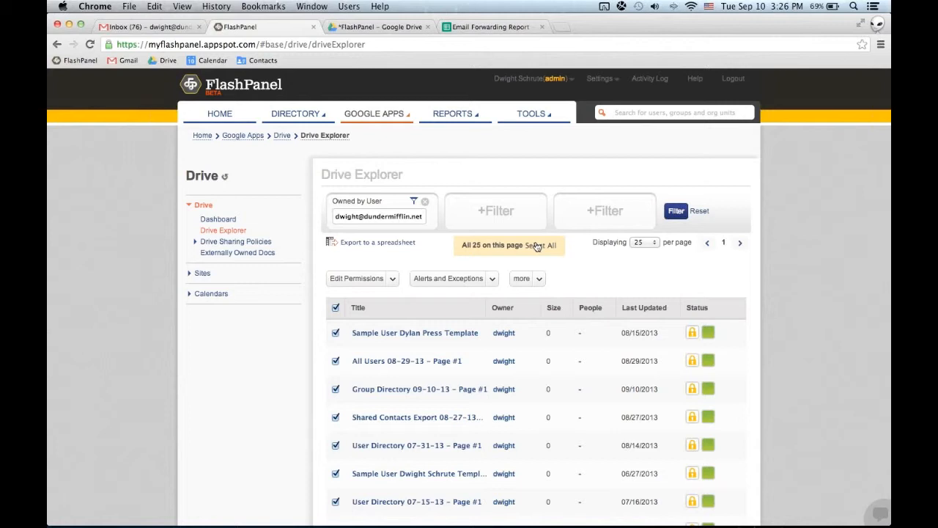
Add a Doc Type filter as the second filter, view its available document types, and remove it again.
left_click(497, 220)
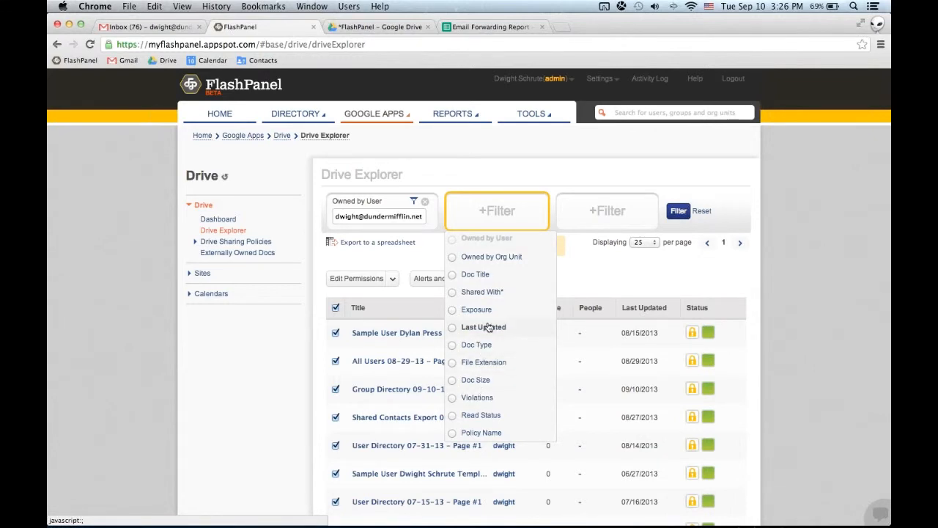
left_click(489, 346)
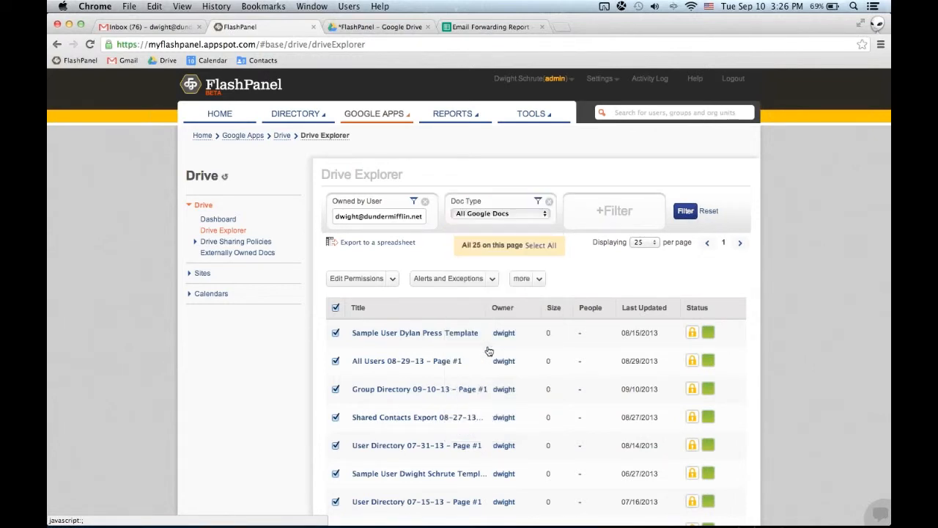
left_click(512, 213)
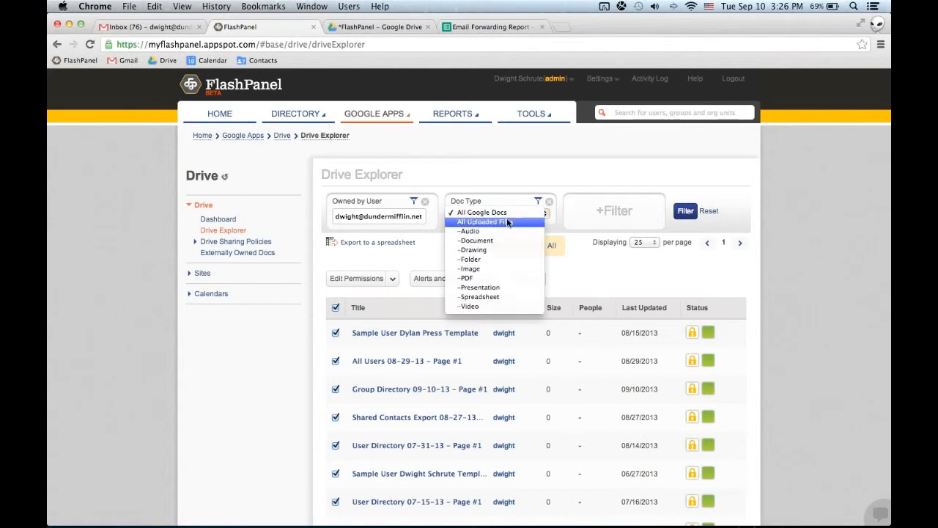
left_click(549, 201)
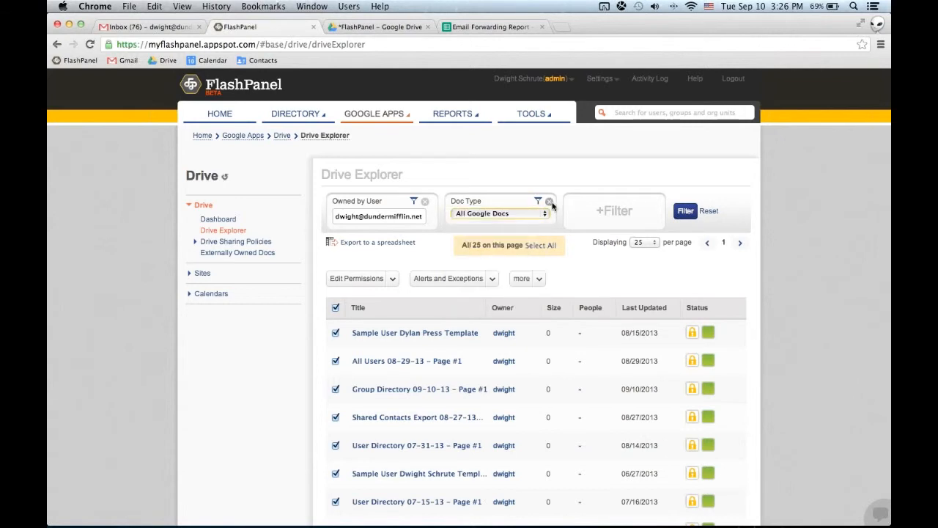
left_click(549, 201)
Replace the Owned by User filter with a Shared With filter for gmail.com.
left_click(425, 200)
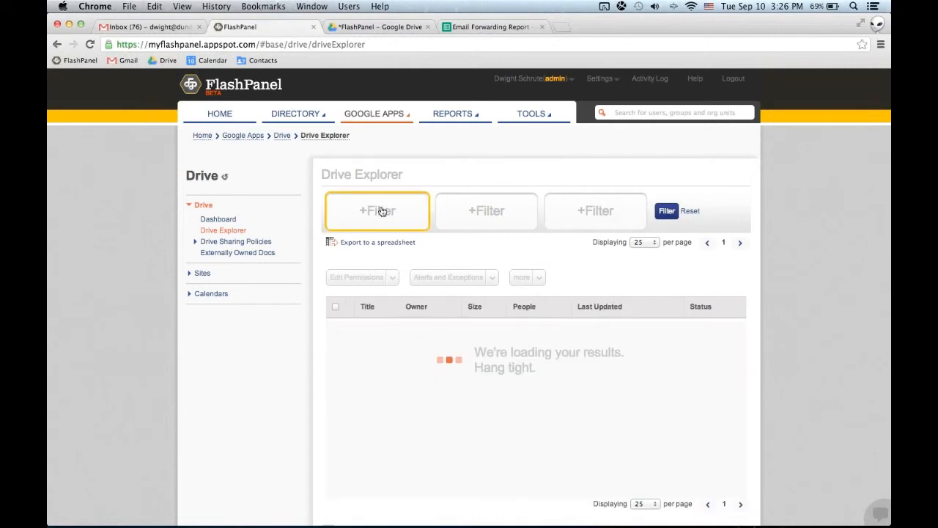
left_click(381, 211)
left_click(378, 295)
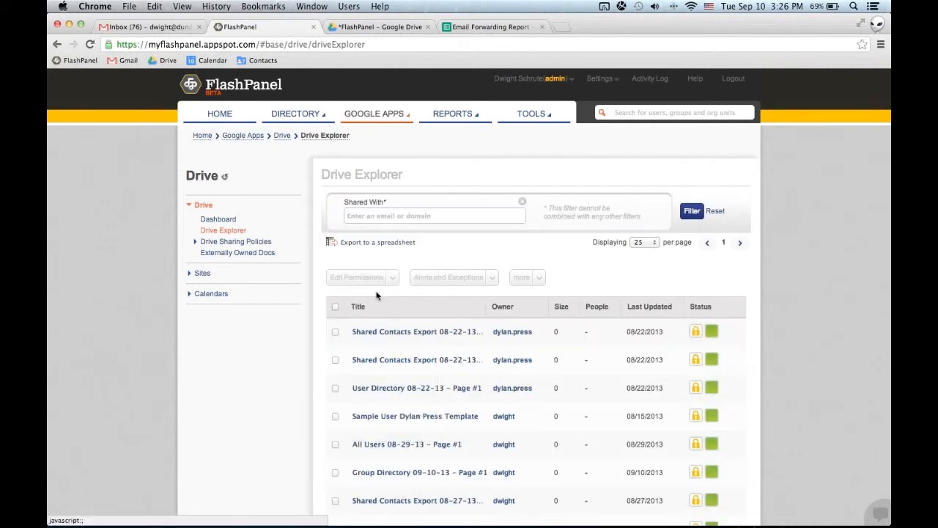
left_click(442, 216)
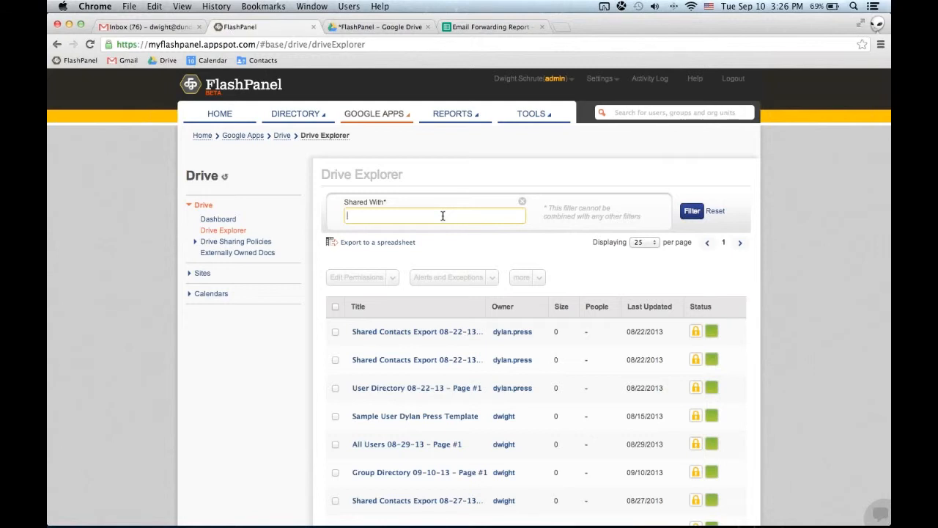
type("gmail")
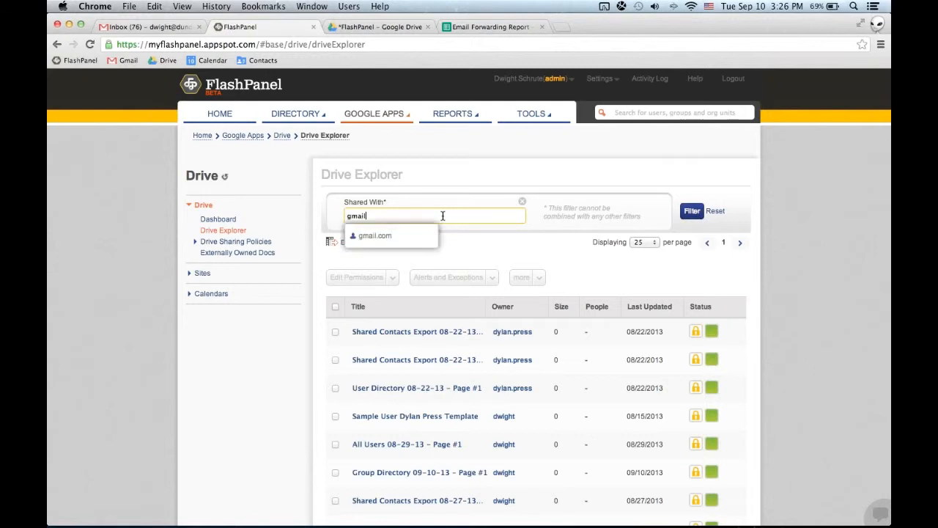
key("Return")
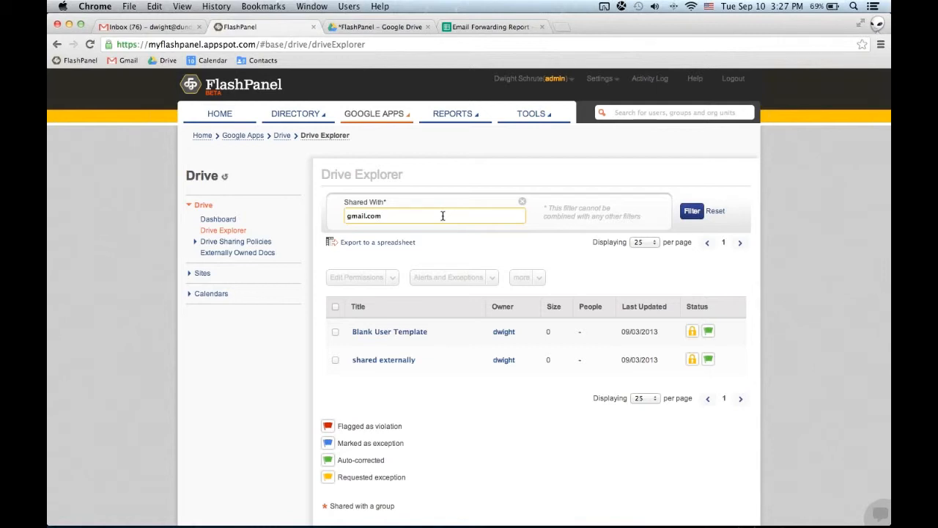
Clear the Shared With value and open the Drive Sharing Policies.
key("super+a")
key("BackSpace")
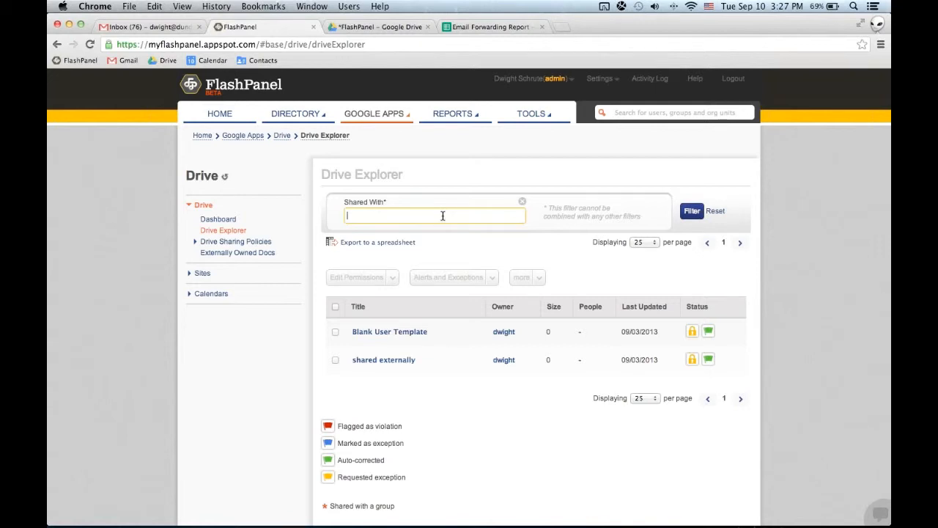
left_click(229, 243)
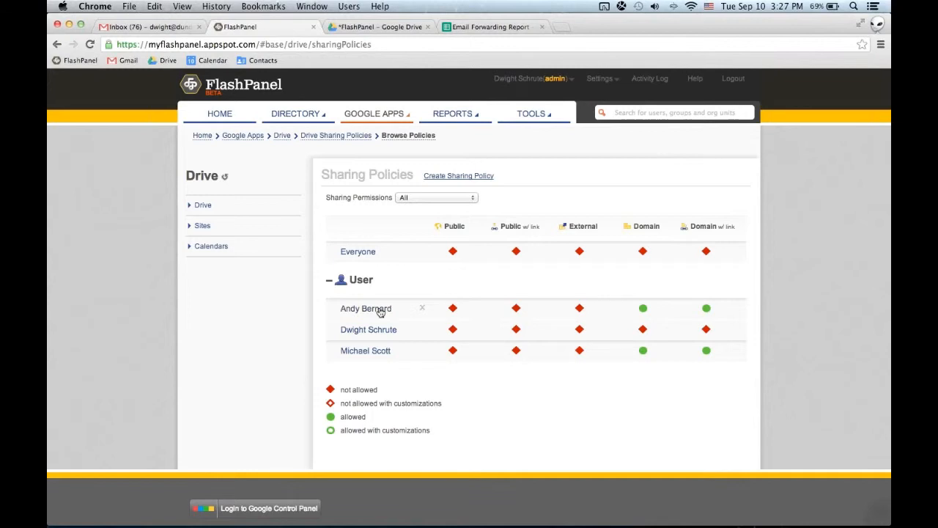
Open the first listed user's sharing policy and add ltech.com to the whitelist for External sharing.
left_click(356, 309)
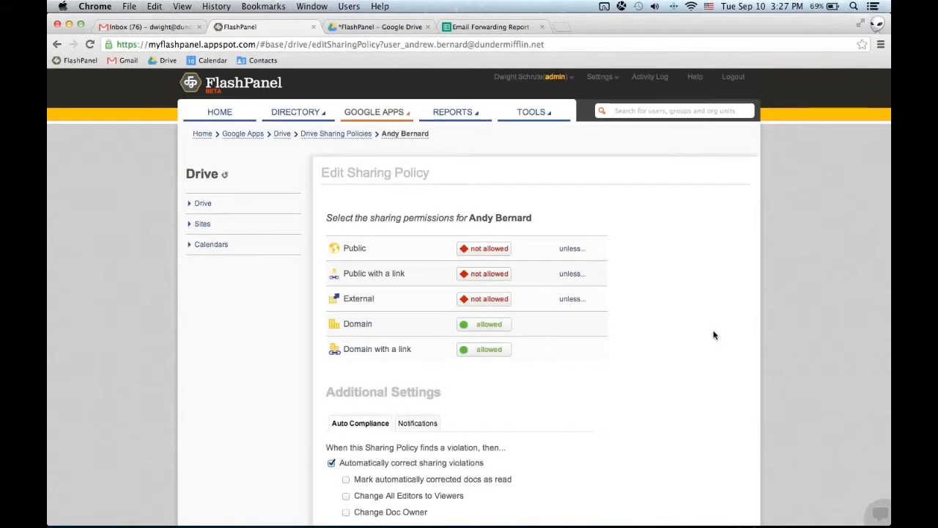
scroll(713, 333, "down", 2)
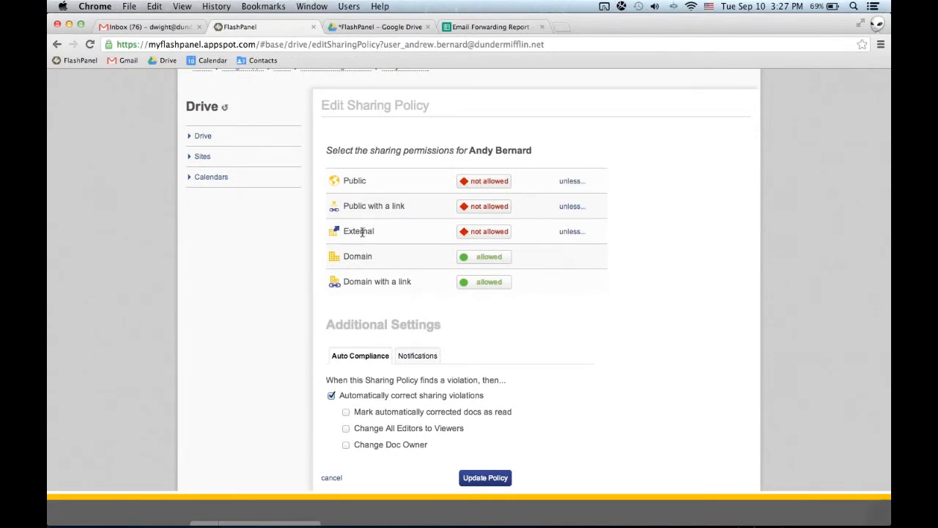
left_click(571, 232)
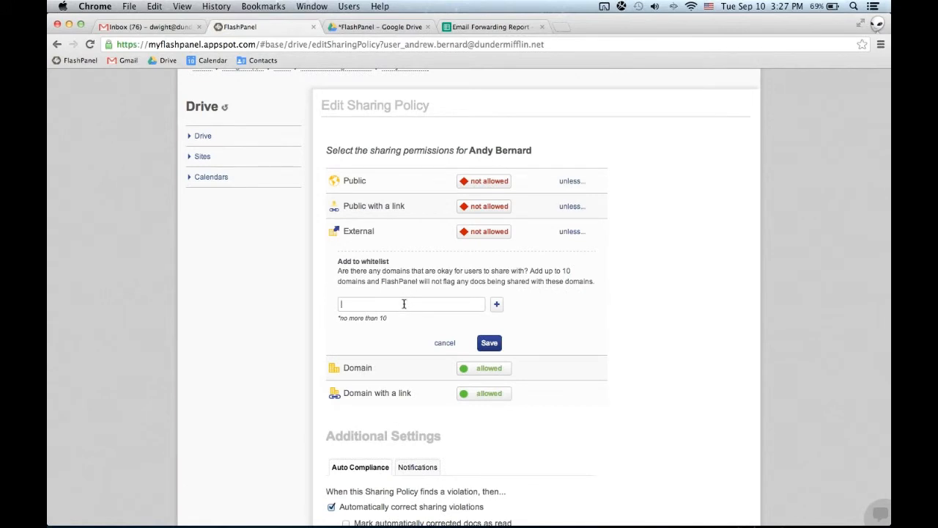
type("ltech.com")
key("Return")
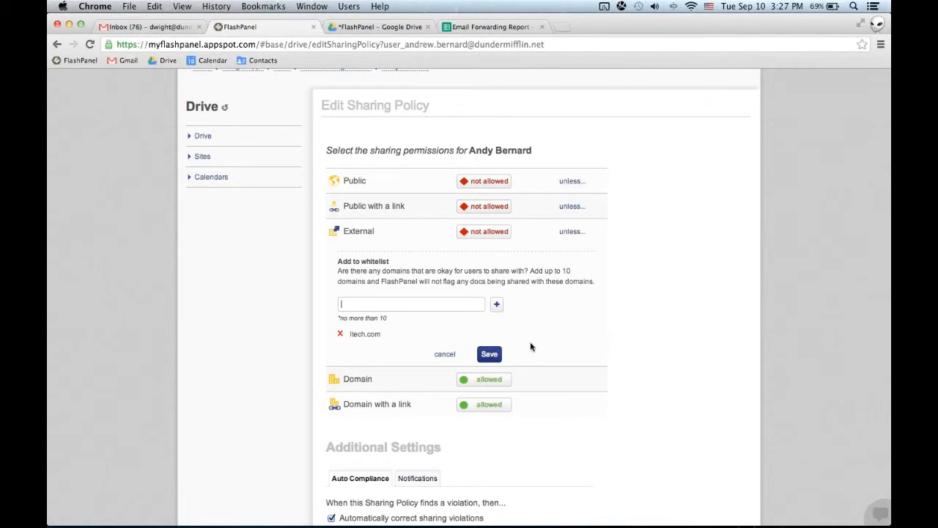
Set External sharing to allowed and add gmail.com to its blacklist.
left_click(492, 233)
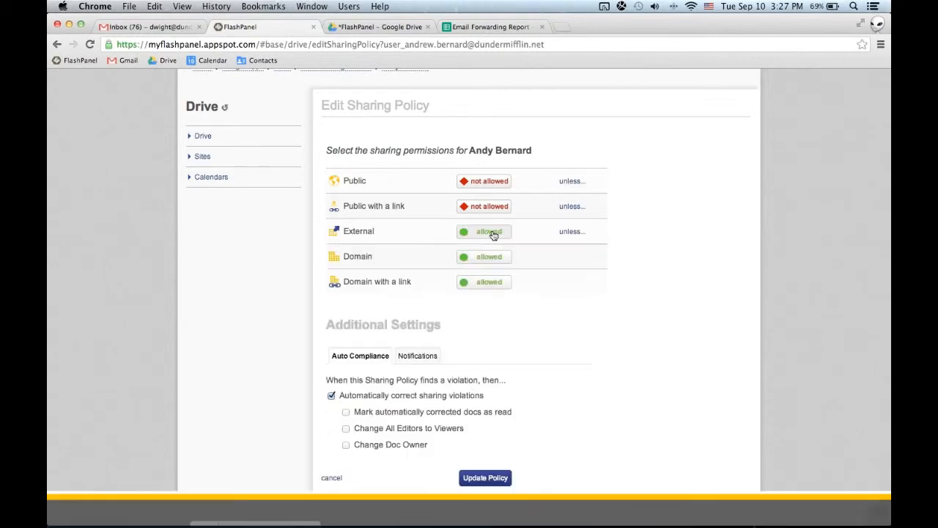
left_click(582, 232)
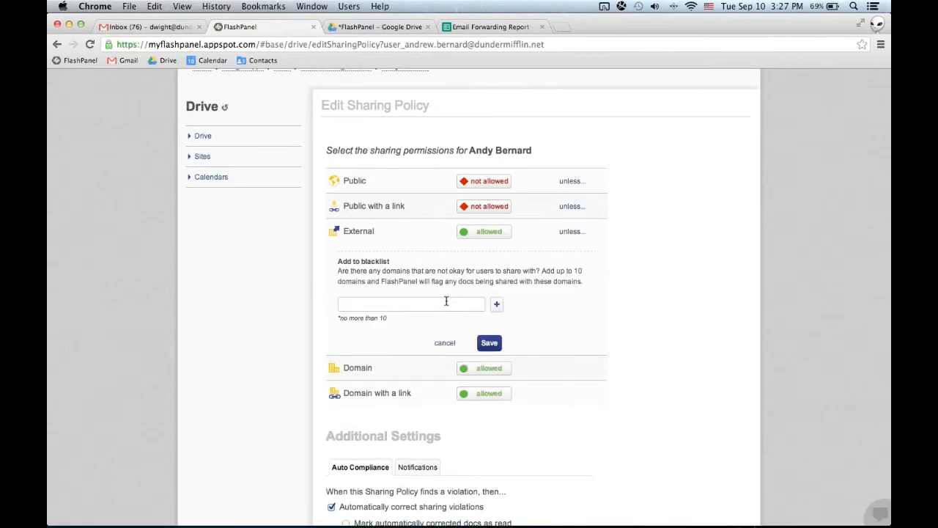
type("om")
key("Return")
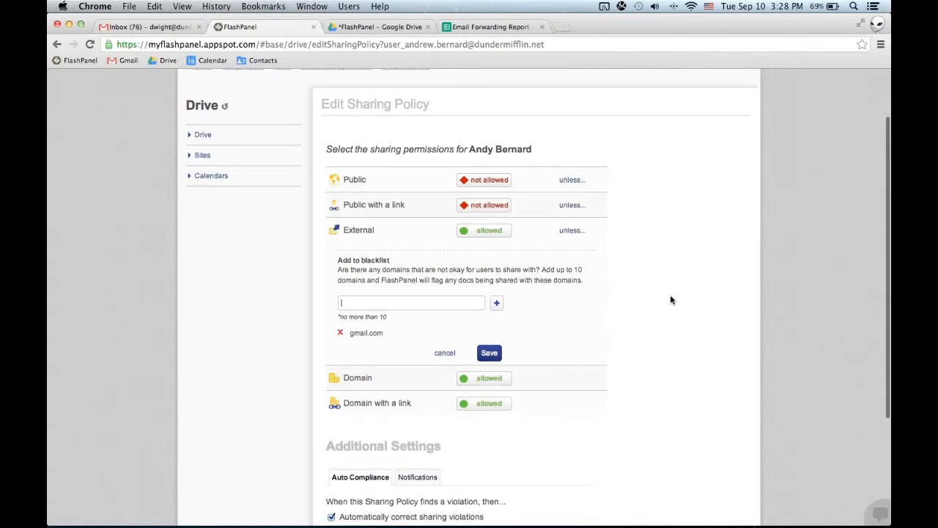
Review the policy's Auto Compliance settings and turn off automatic correction of sharing violations.
scroll(670, 300, "down", 3)
scroll(671, 299, "down", 2)
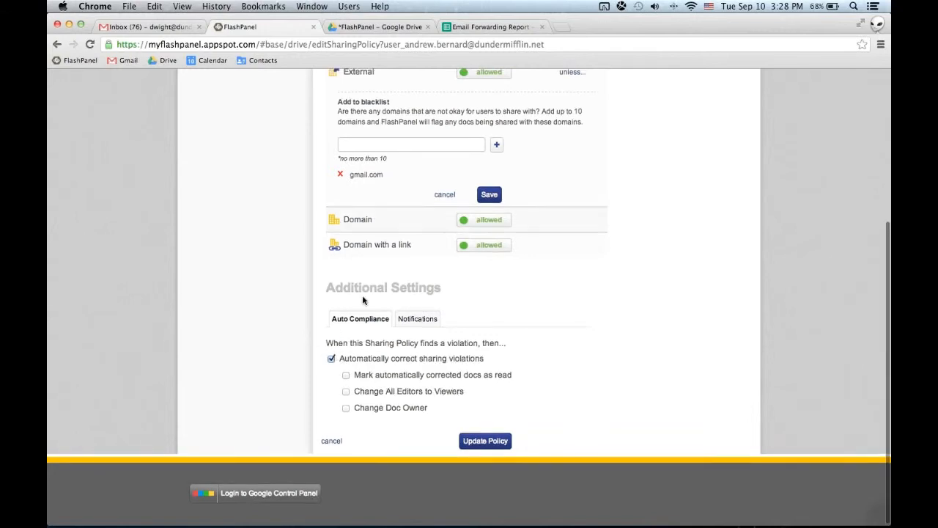
scroll(362, 295, "up", 3)
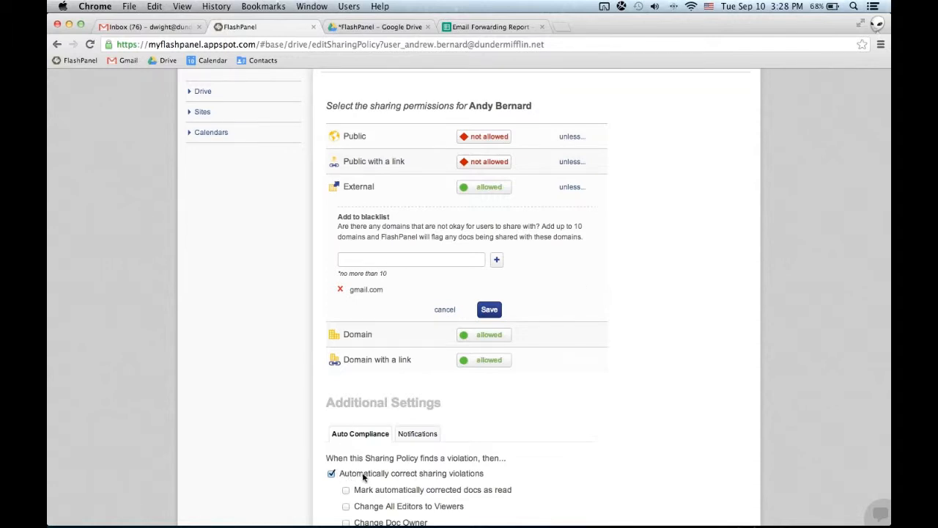
scroll(362, 476, "down", 2)
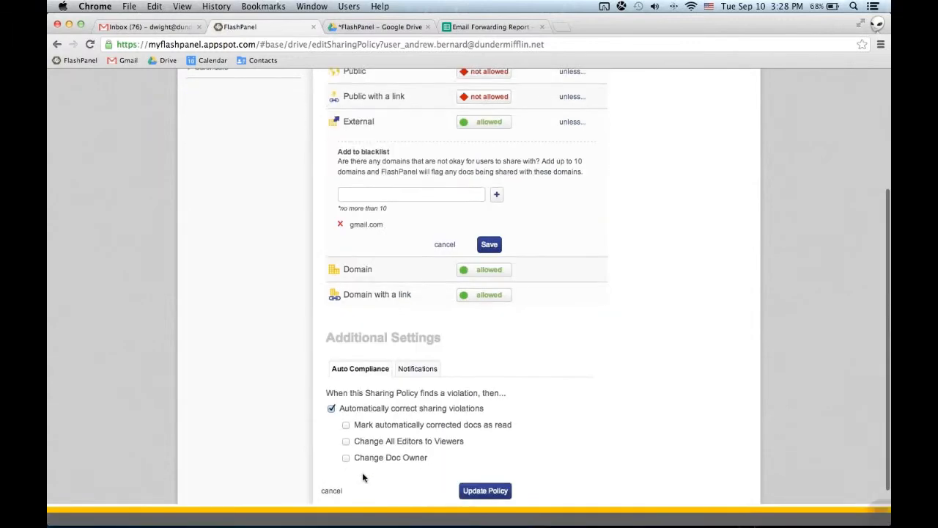
left_click(331, 404)
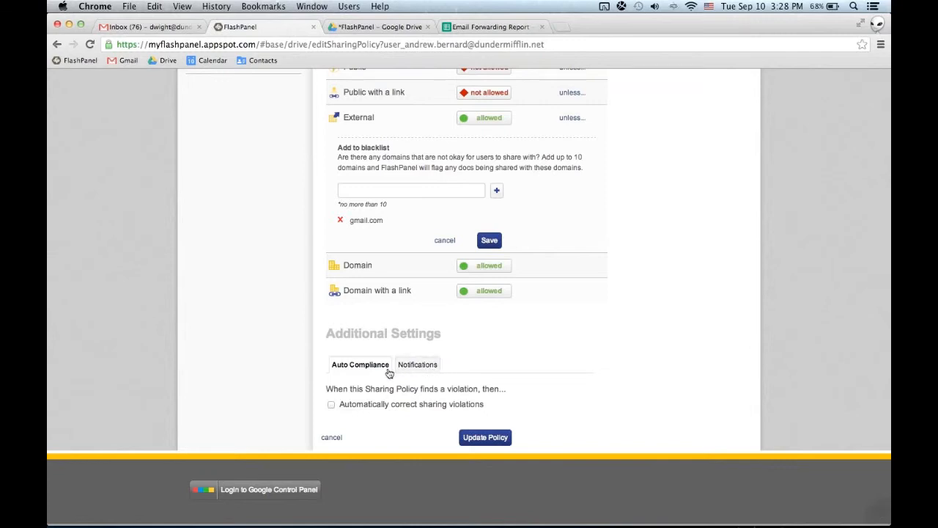
Review the policy's Notifications settings and enable emailing the Doc owner about sharing violations.
left_click(418, 365)
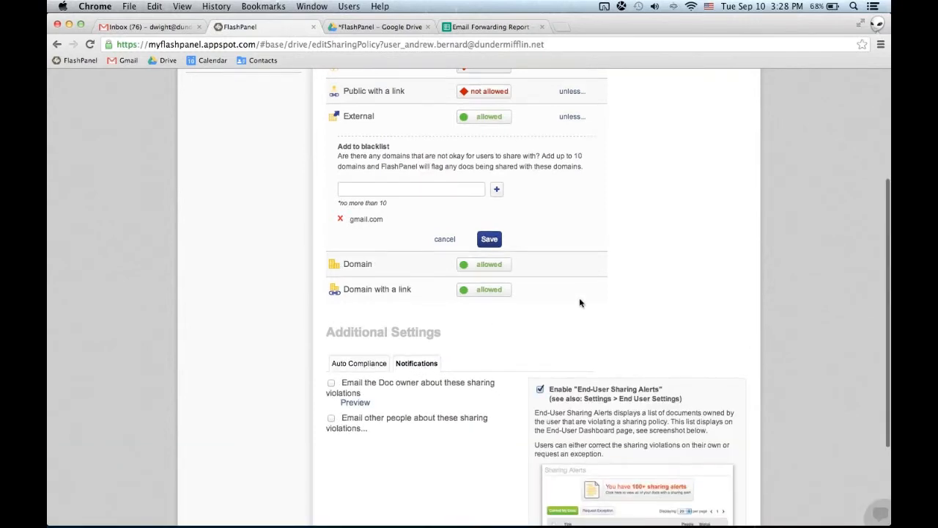
scroll(579, 298, "down", 3)
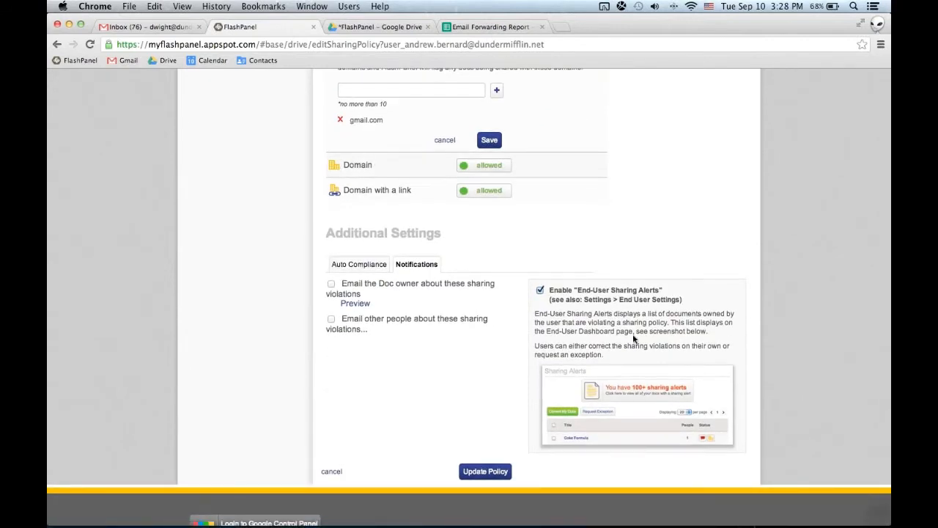
scroll(634, 338, "up", 8)
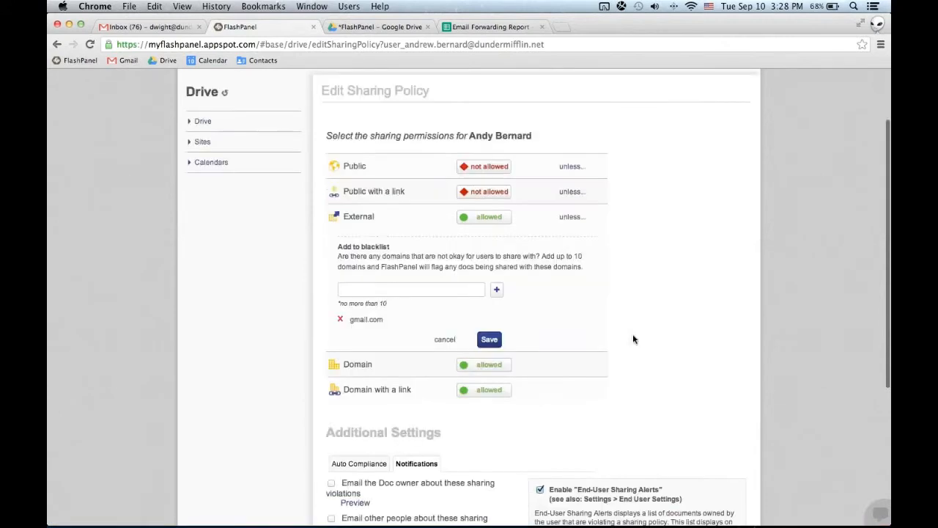
left_click(506, 78)
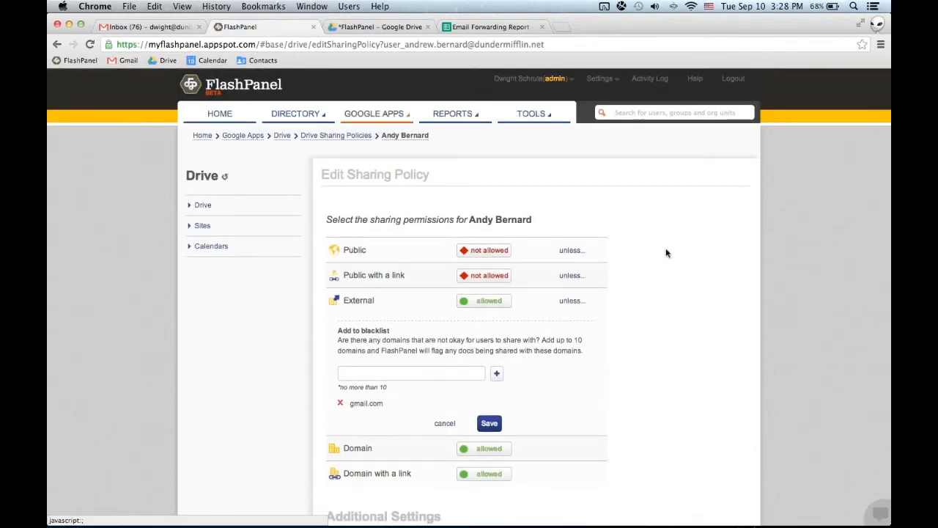
scroll(677, 283, "down", 1)
scroll(676, 282, "down", 8)
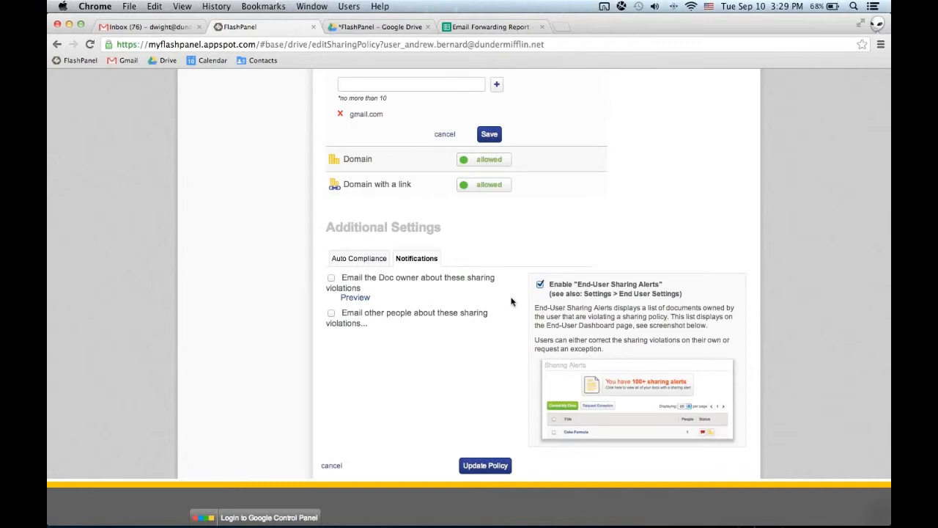
left_click(331, 279)
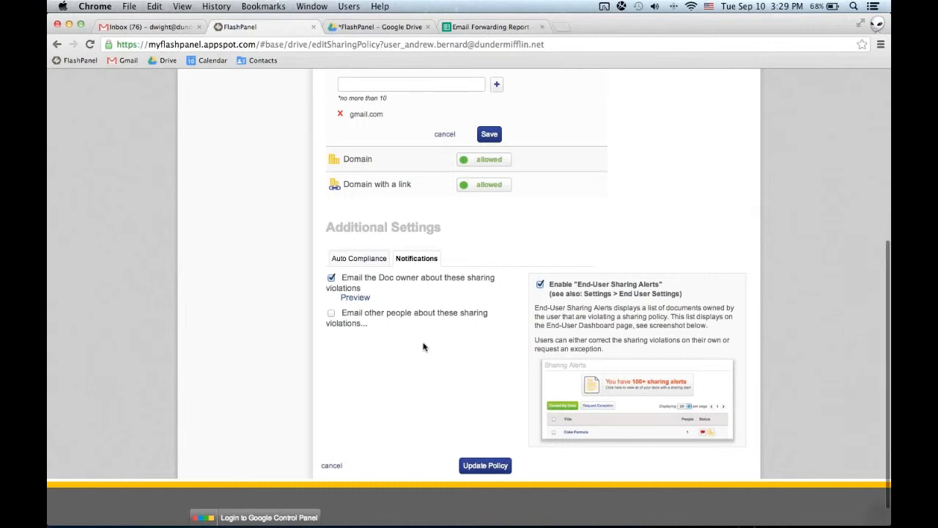
scroll(289, 342, "up", 5)
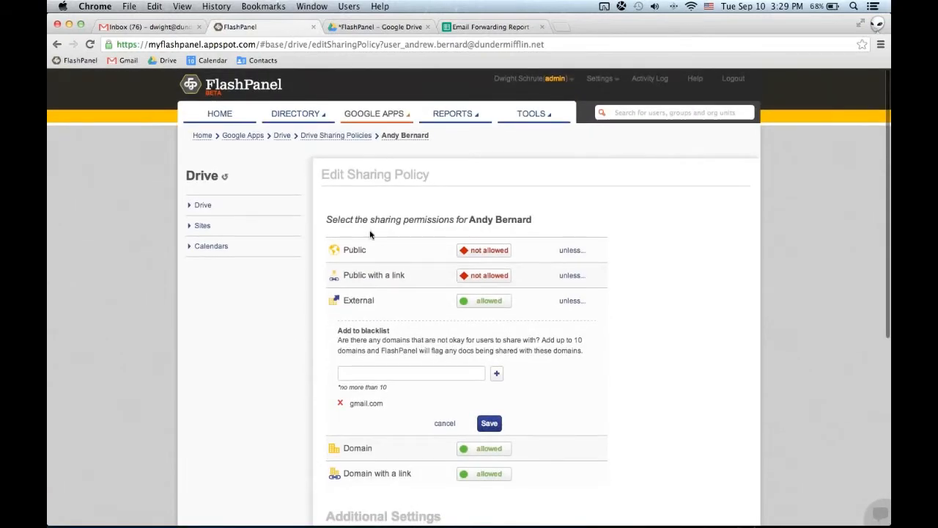
double_click(387, 221)
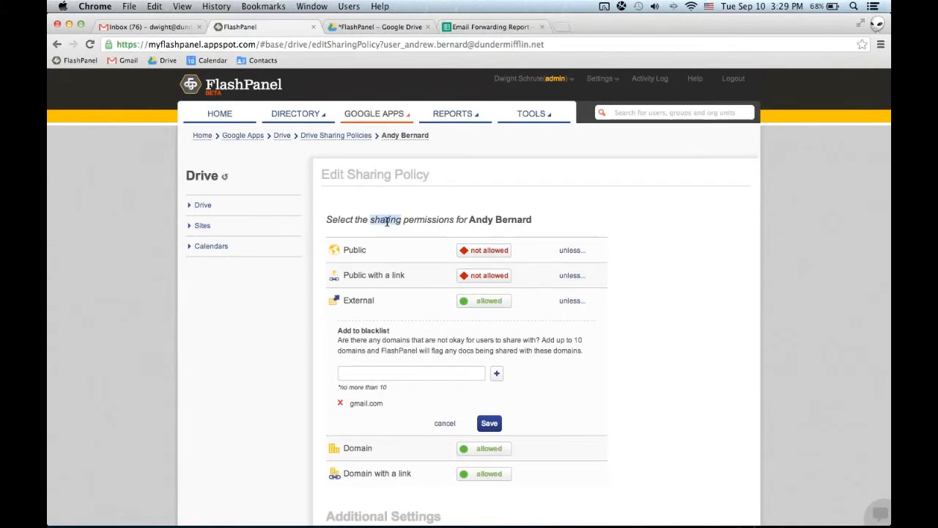
left_click(435, 220)
Open the Calendars Explorer and show its calendar Resources.
mouse_move(331, 139)
left_click(381, 117)
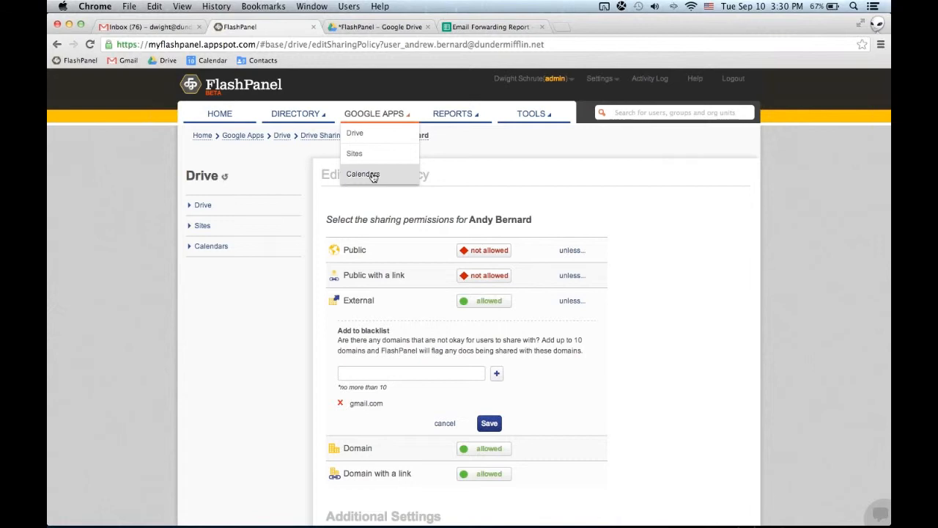
left_click(373, 176)
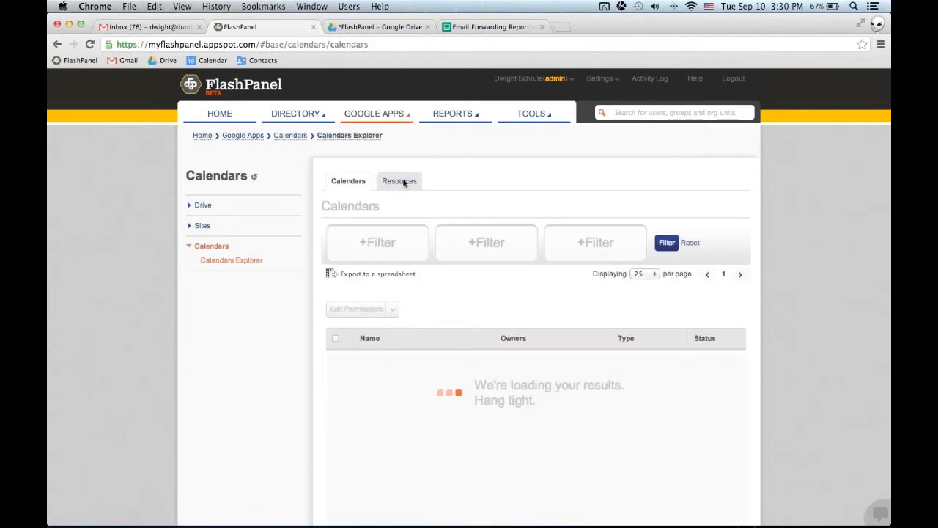
left_click(399, 184)
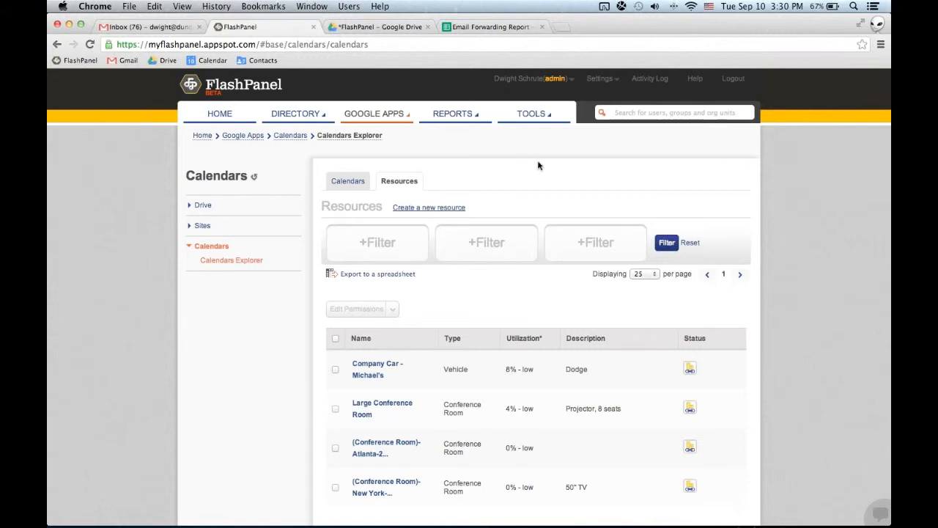
Create a Reset Passwords policy that requires a password change on next sign in, and continue to the user selection.
left_click(539, 115)
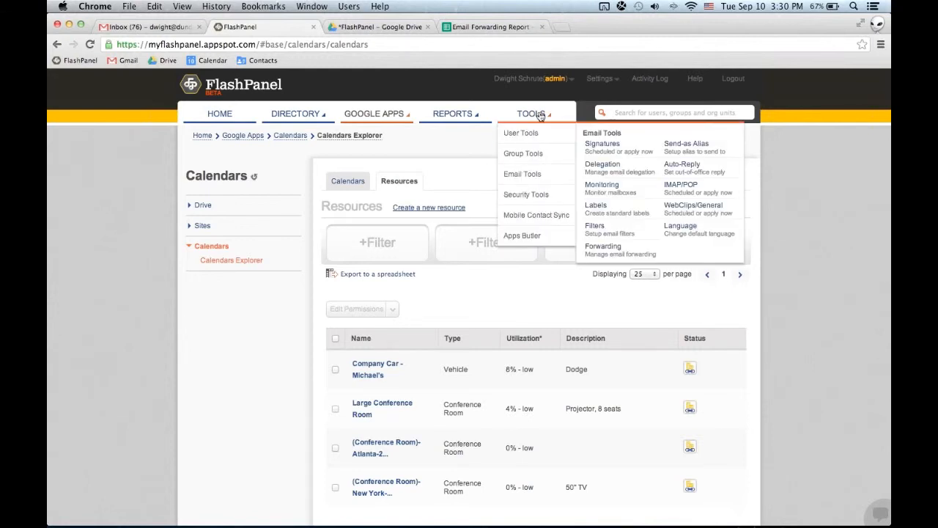
mouse_move(542, 134)
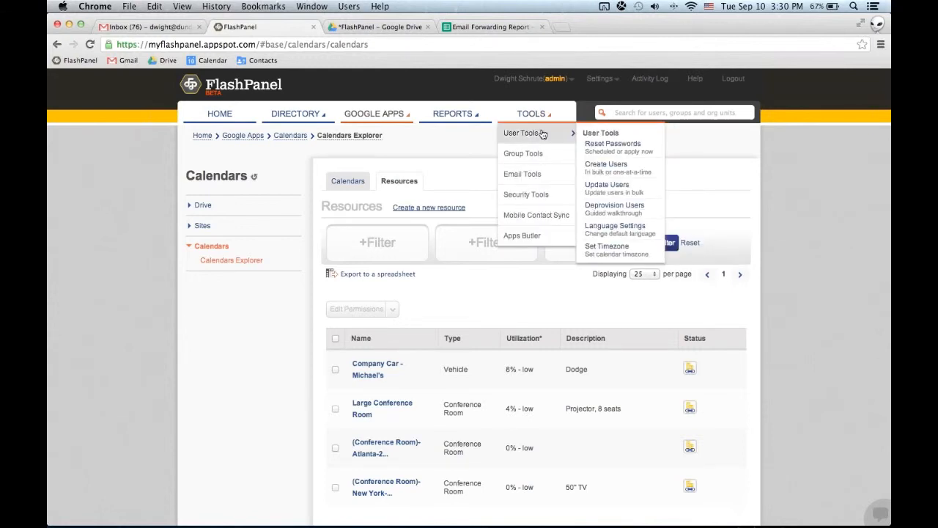
left_click(610, 148)
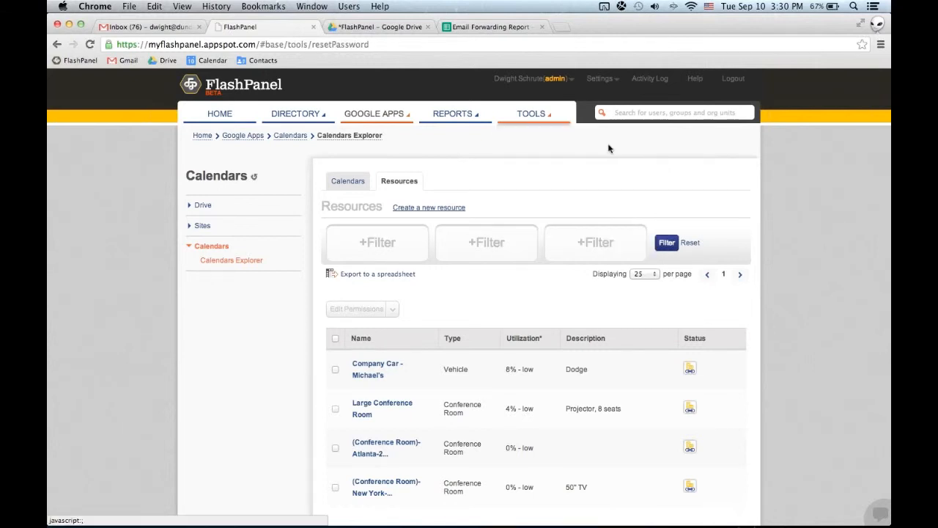
left_click(540, 272)
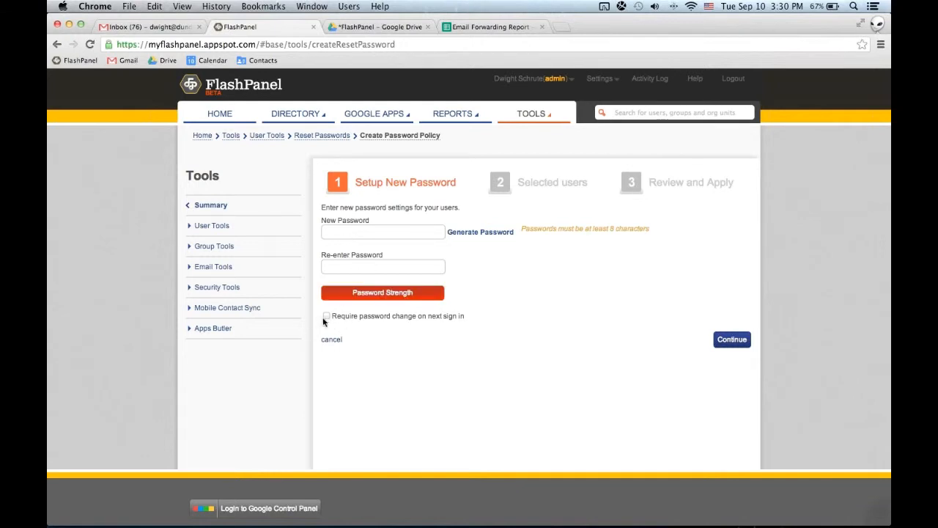
left_click(327, 315)
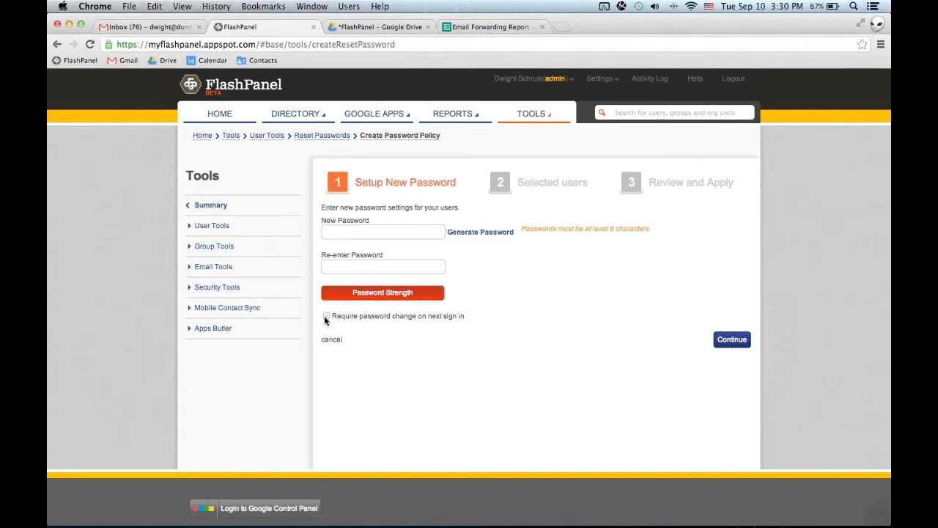
left_click(727, 339)
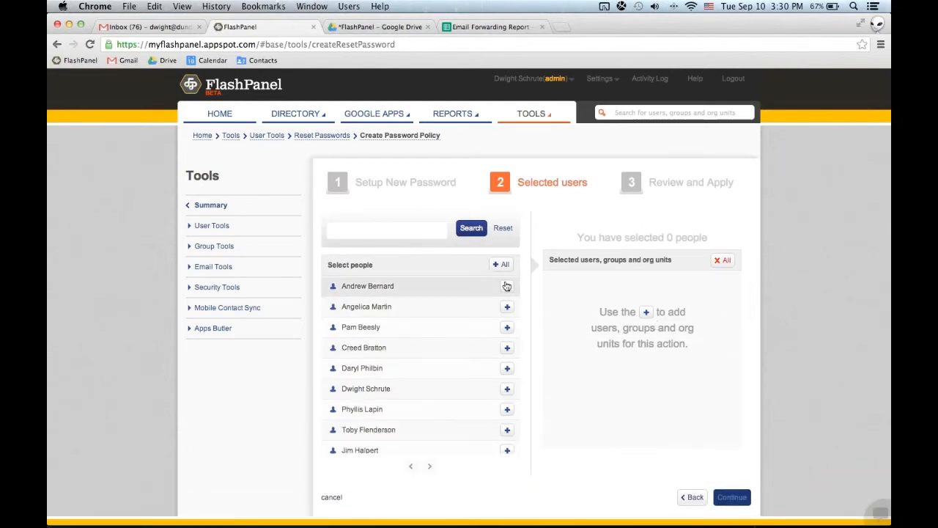
Add the first three listed people to the password reset and remove them all again.
left_click(507, 286)
left_click(507, 307)
left_click(507, 327)
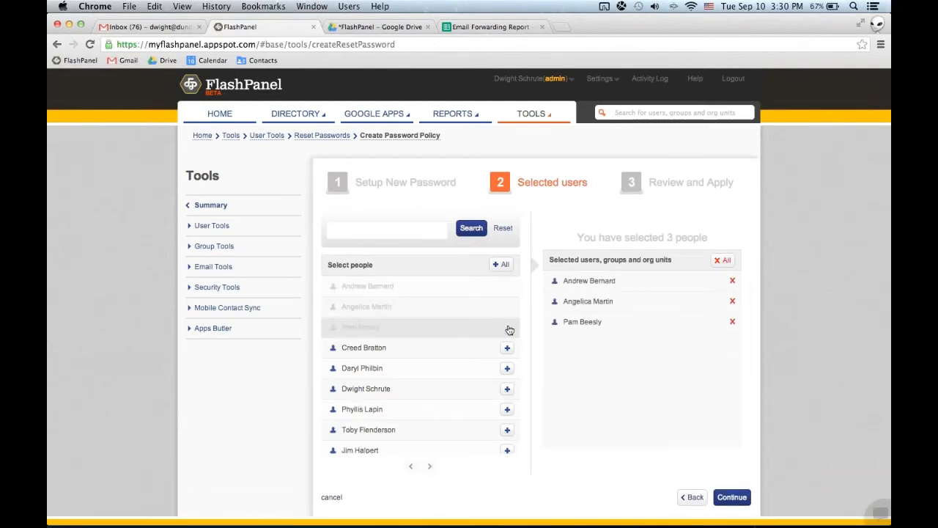
left_click(723, 261)
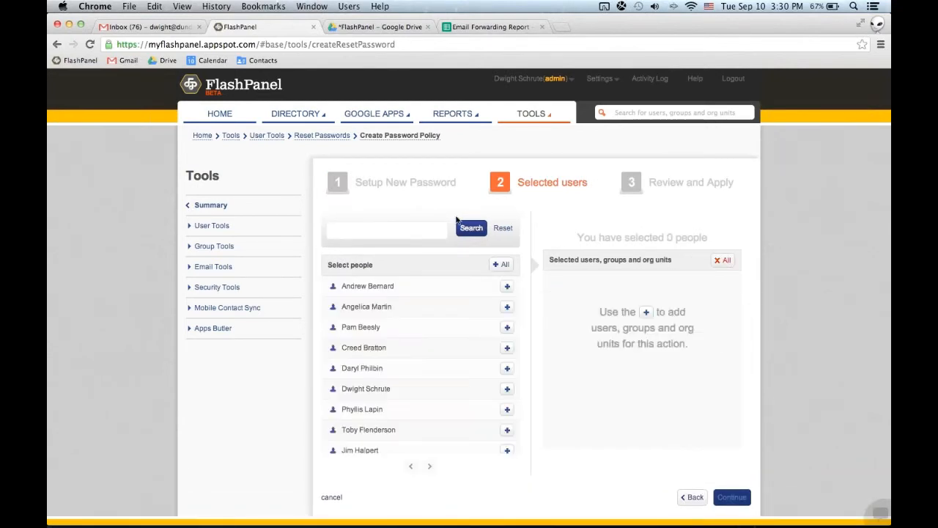
Try a people search for "org", clear it, and select all domain users for the password reset before continuing to the review.
left_click(408, 231)
type("org")
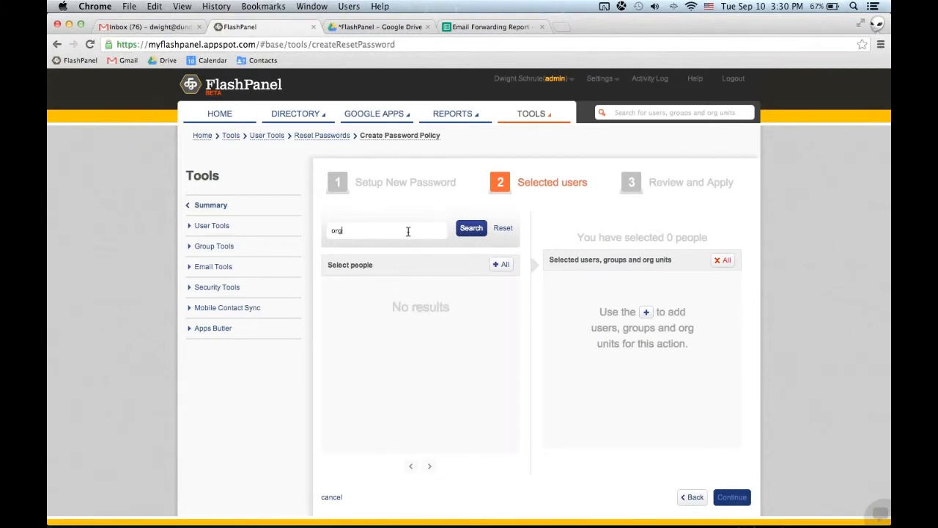
key("BackSpace")
key("BackSpace")
key("BackSpace")
left_click(502, 264)
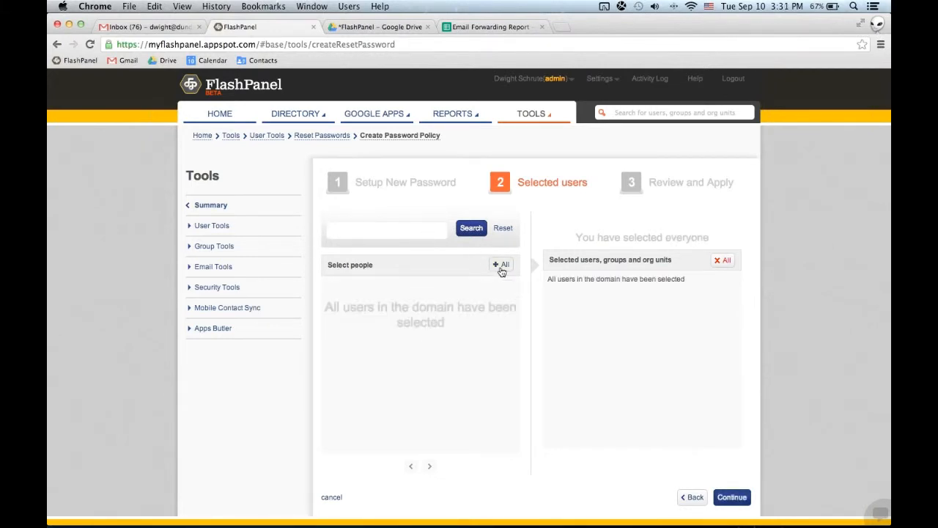
left_click(730, 498)
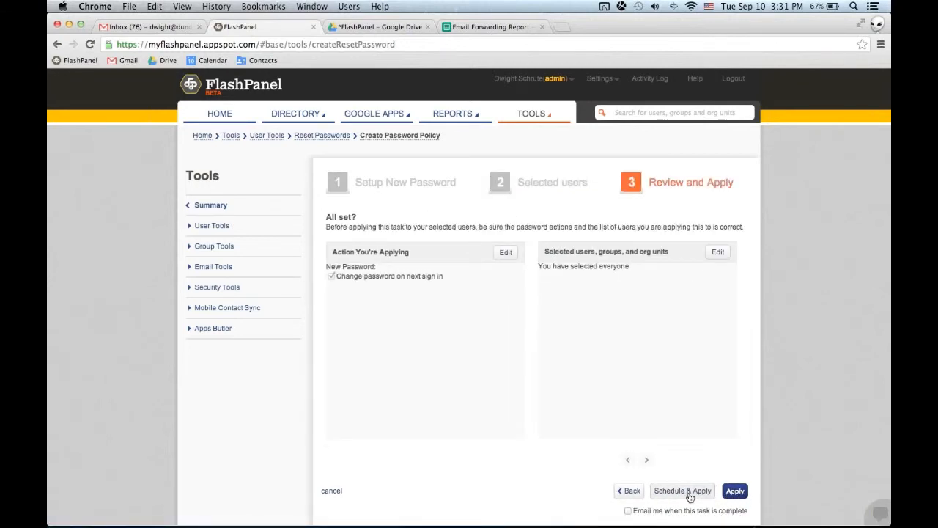
Open the schedule settings for the password reset and view the available recurrence intervals.
left_click(682, 491)
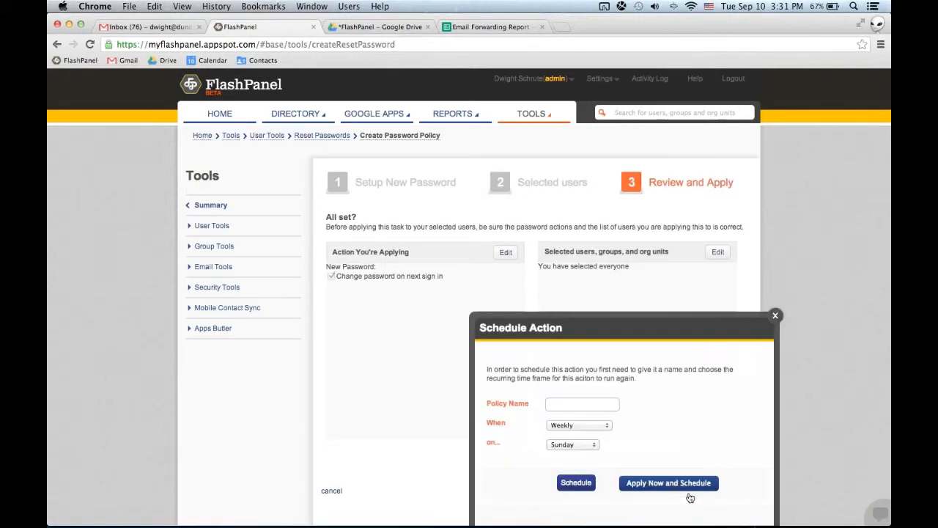
left_click(575, 425)
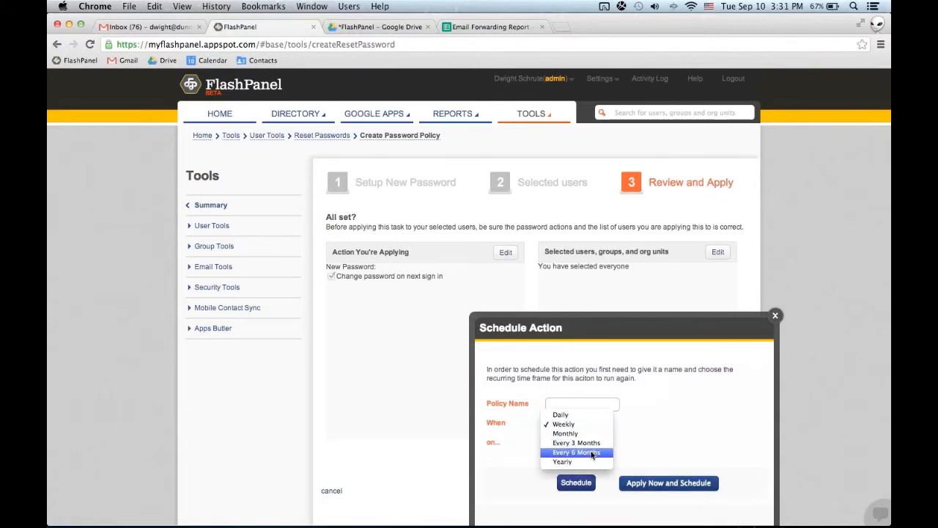
left_click(778, 319)
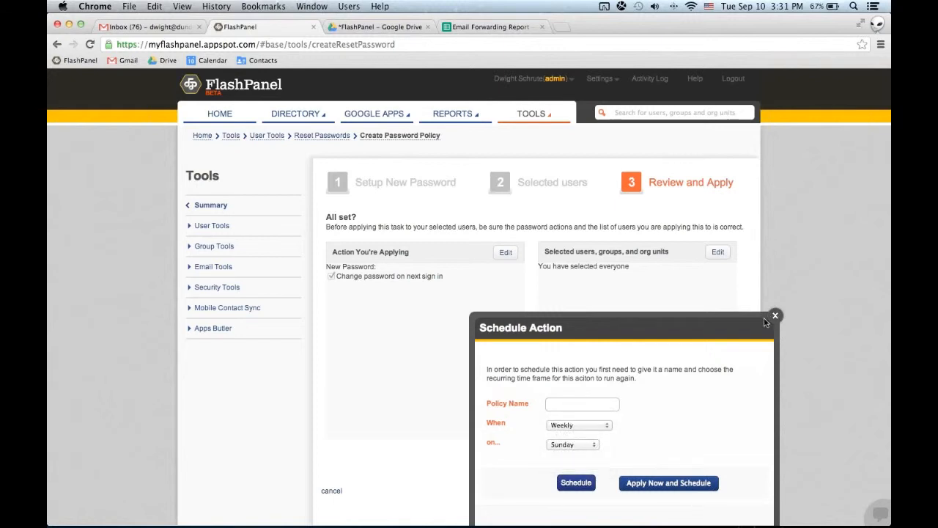
Close the password reset schedule settings and start creating a new email signature policy.
left_click(778, 320)
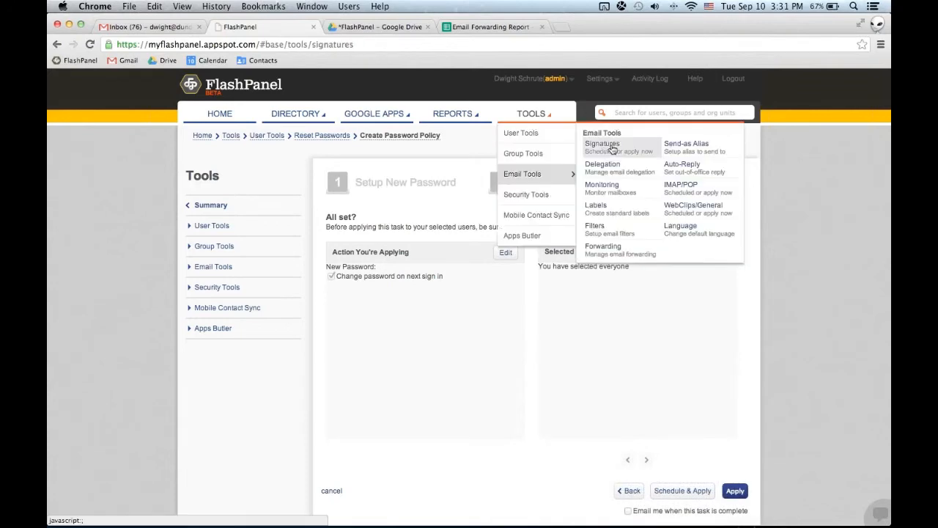
left_click(605, 143)
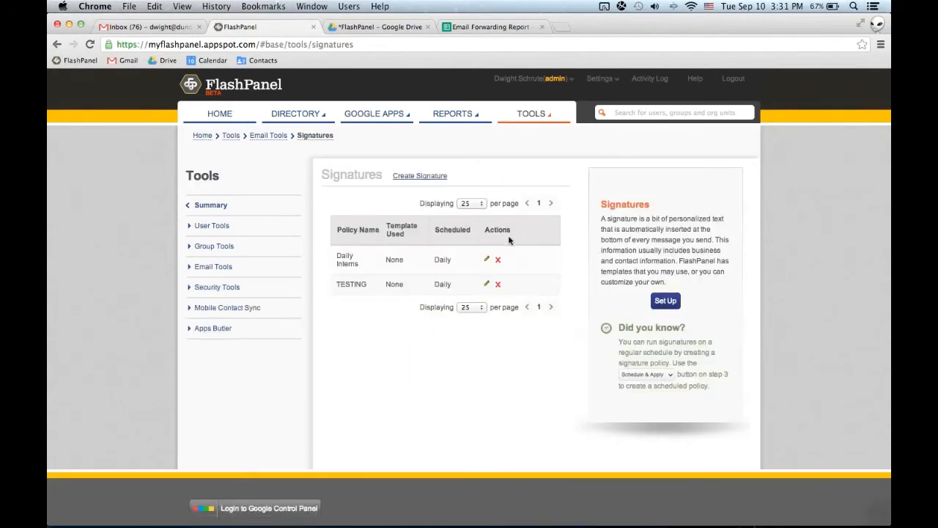
left_click(428, 179)
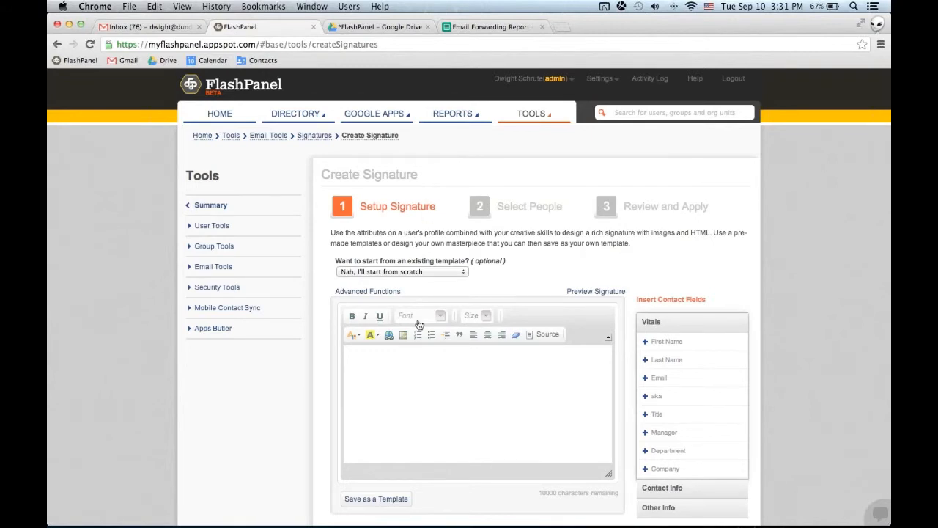
Insert the First Name and Last Name contact fields into the signature body and clear them again.
left_click(435, 370)
left_click(666, 341)
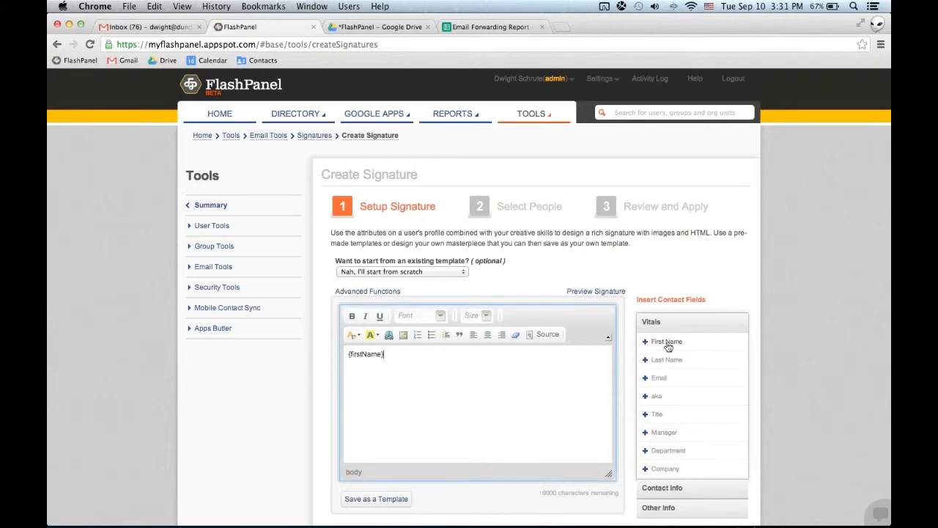
left_click(663, 360)
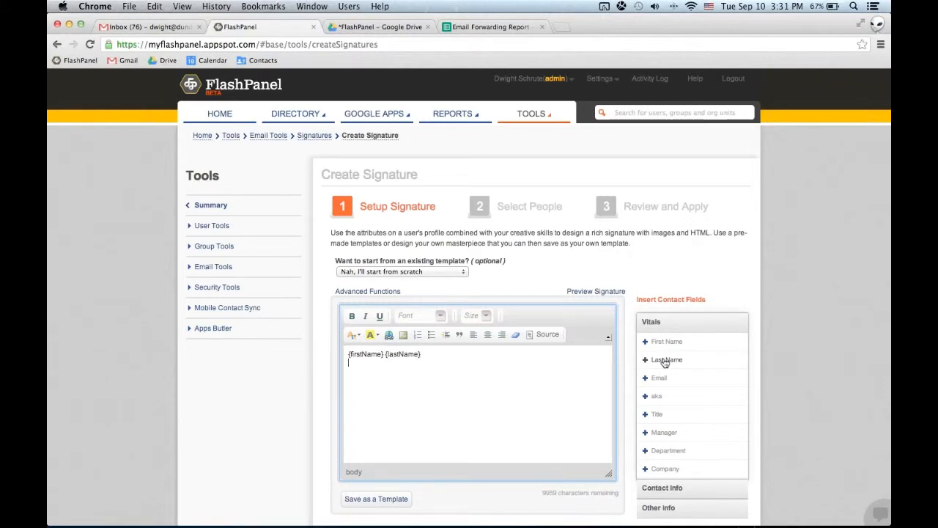
triple_click(580, 353)
key("BackSpace")
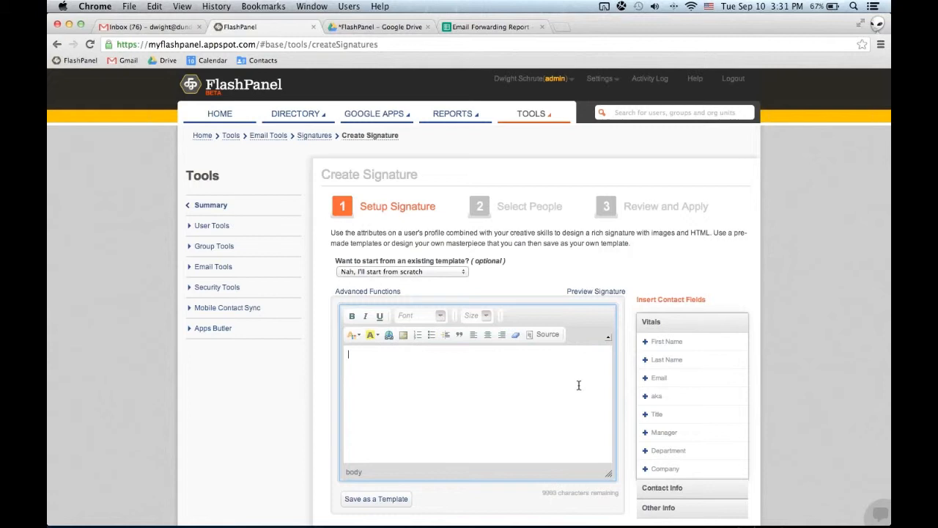
Load the Gooru template for the signature and apply it to all domain users, continuing to the review.
left_click(437, 272)
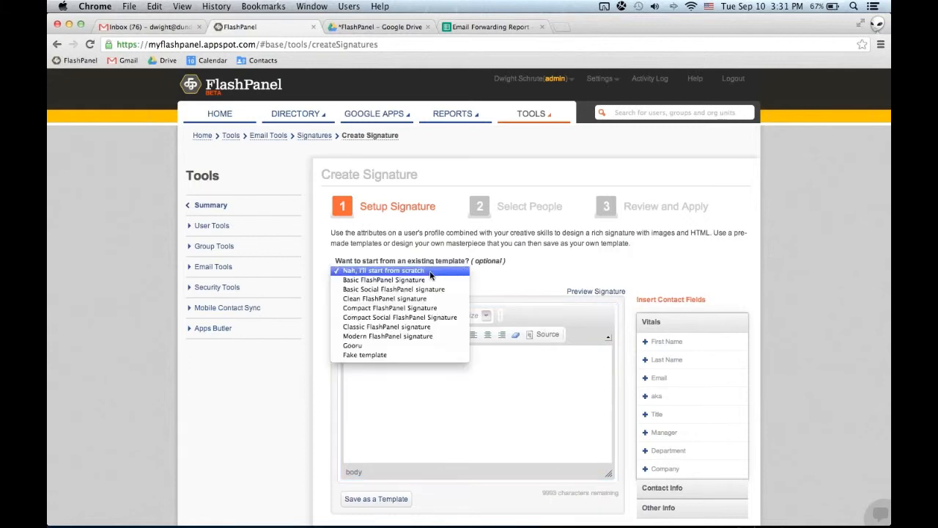
left_click(442, 345)
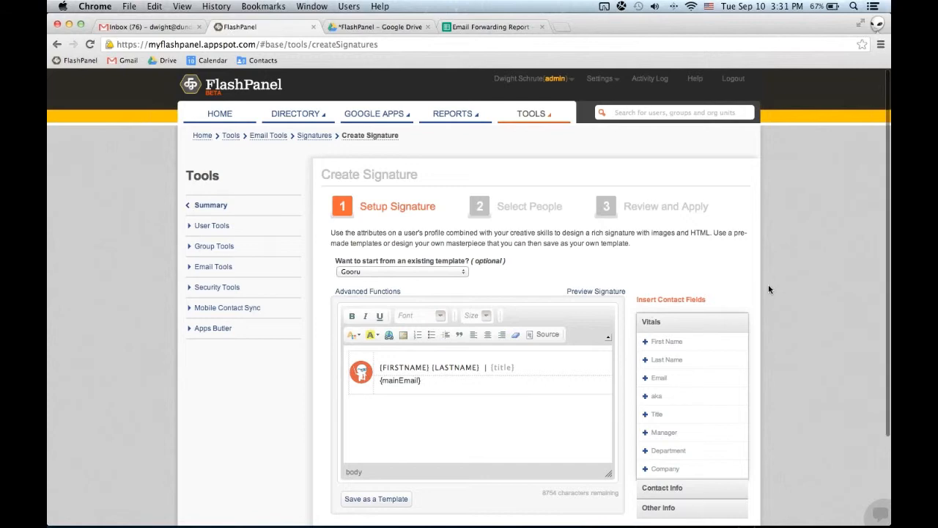
scroll(762, 307, "down", 3)
left_click(727, 439)
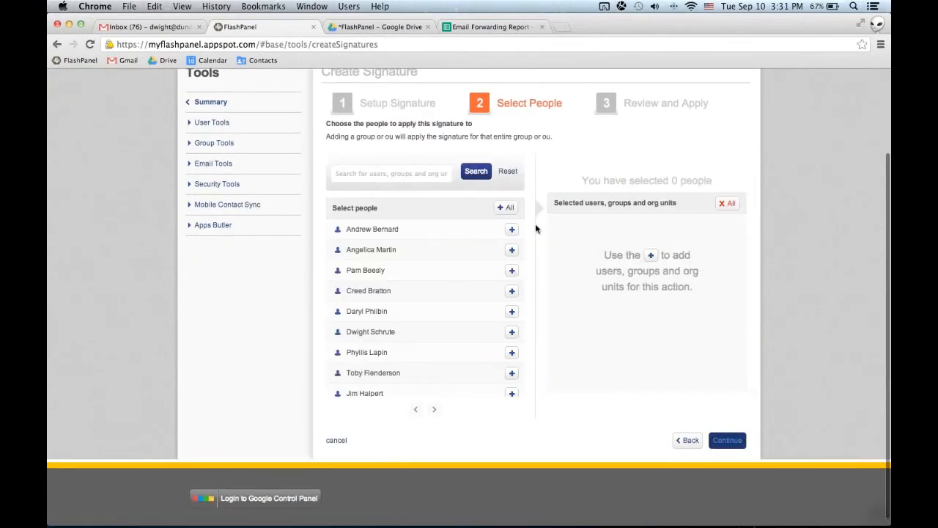
left_click(508, 209)
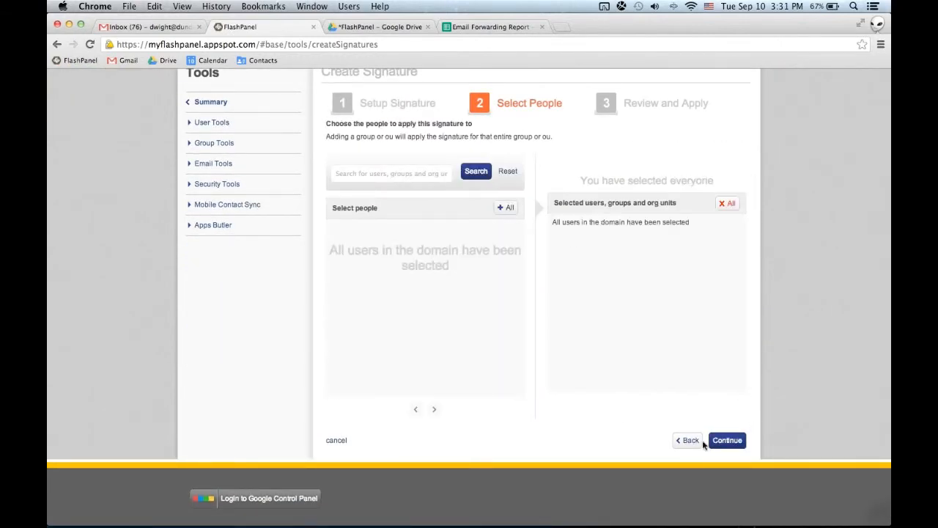
left_click(725, 442)
View the available recurrence intervals in the signature's schedule settings and close the settings.
left_click(672, 411)
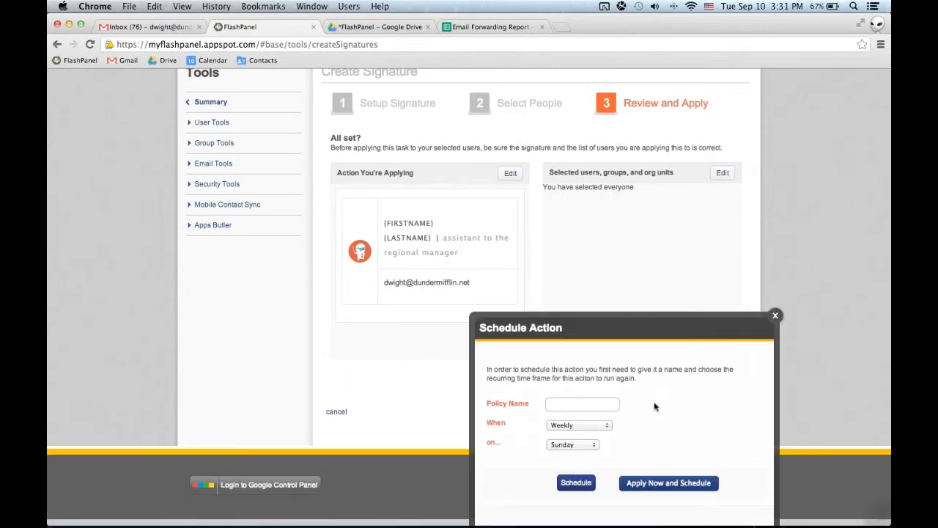
left_click(562, 424)
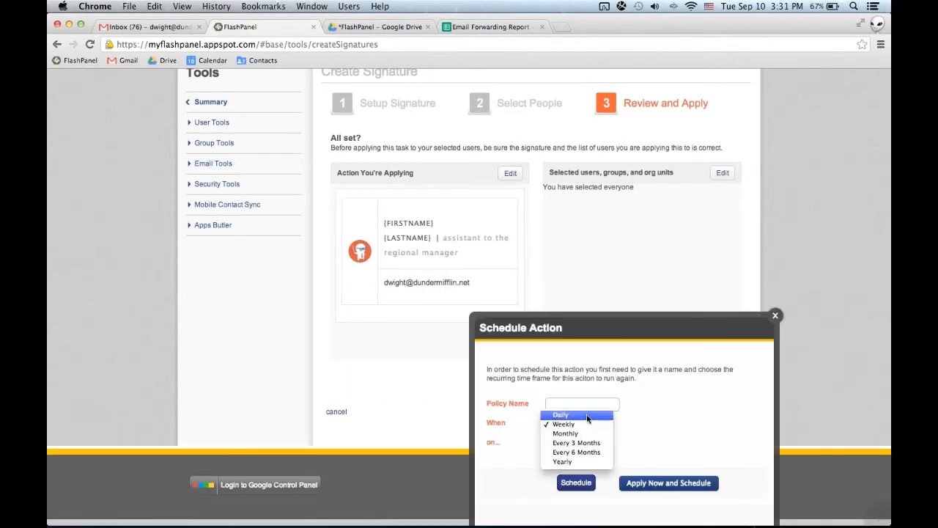
left_click(775, 316)
left_click(776, 316)
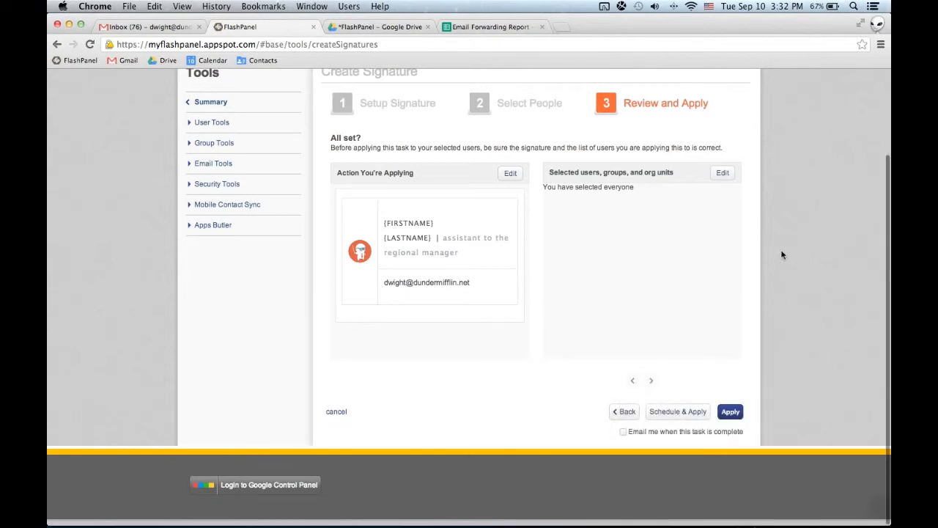
Open the user directory and bring up the Bulk Update Users dialog.
scroll(781, 254, "up", 3)
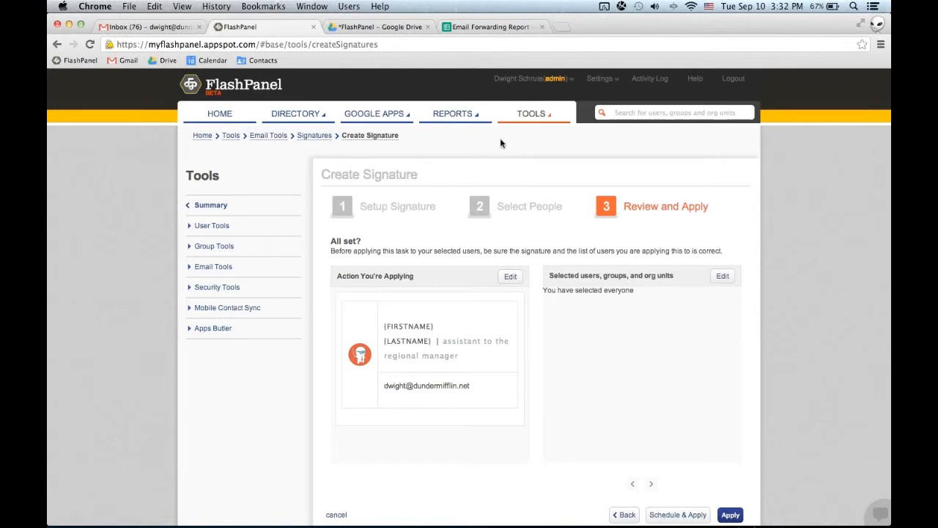
left_click(297, 117)
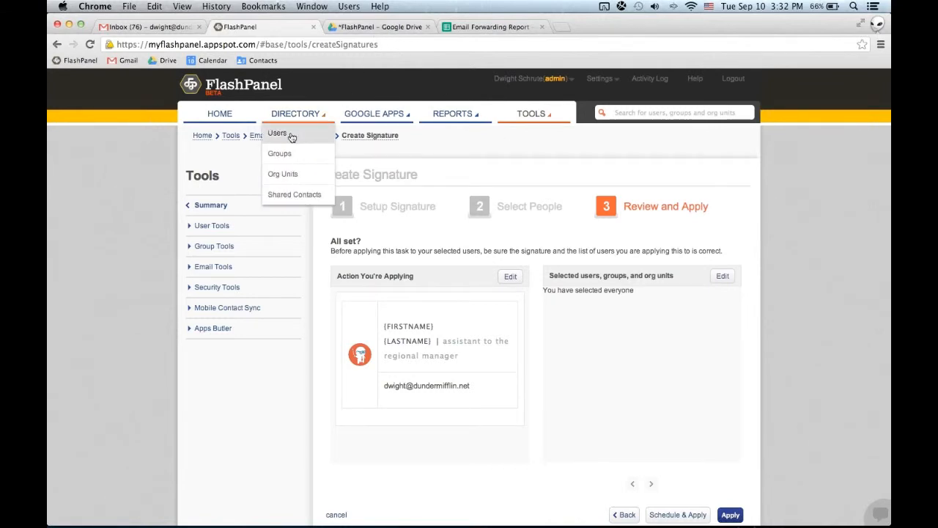
left_click(288, 133)
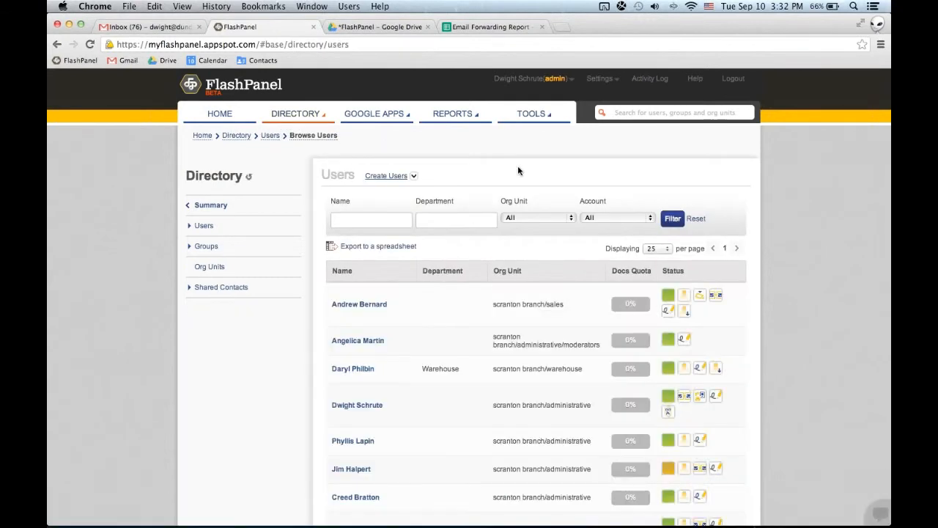
left_click(414, 177)
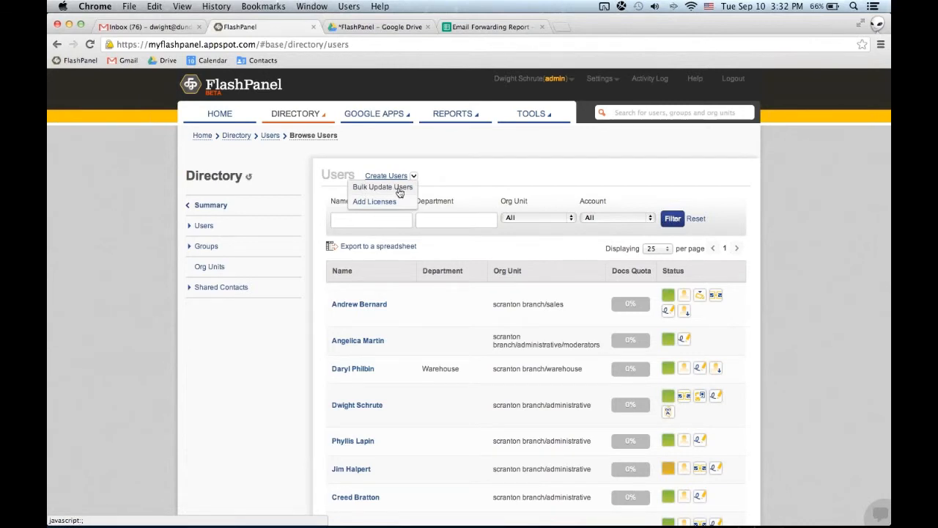
left_click(387, 189)
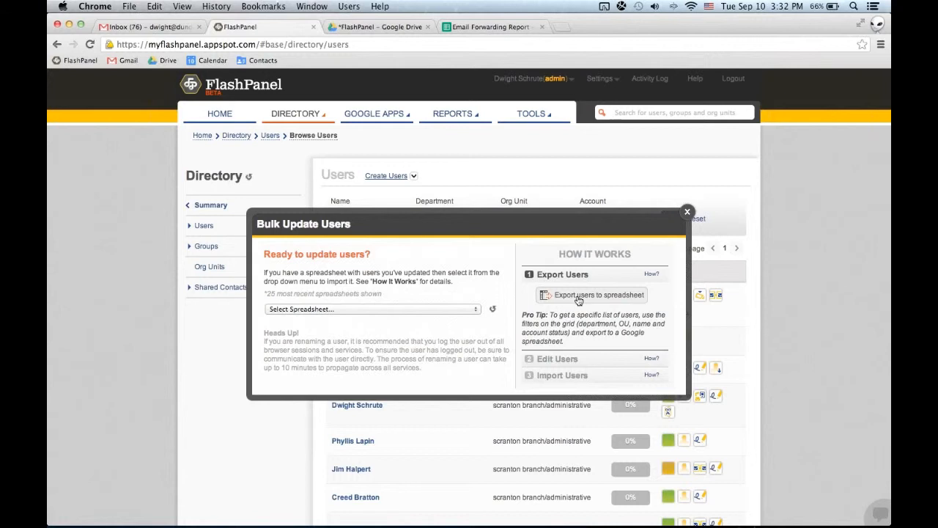
Switch to Google Drive, open the "User Directory - Page #1" spreadsheet and select cell D7.
left_click(389, 27)
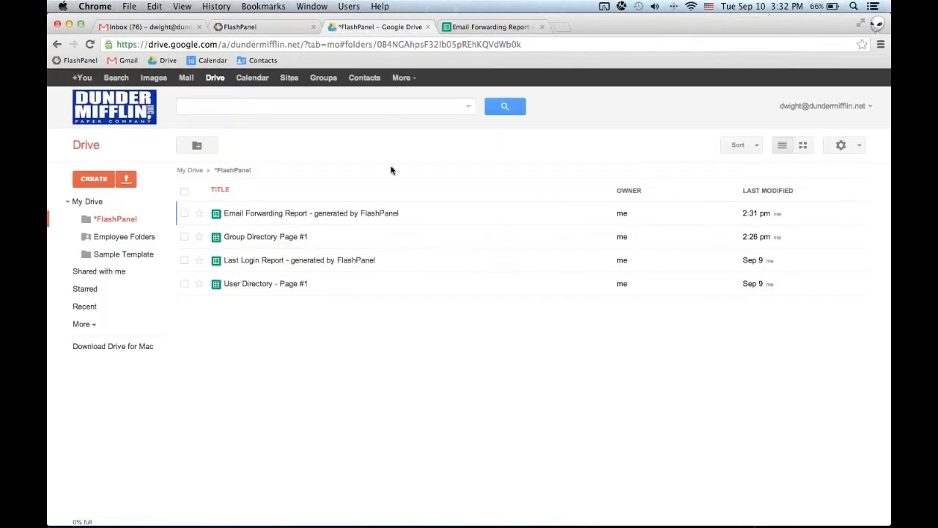
left_click(264, 285)
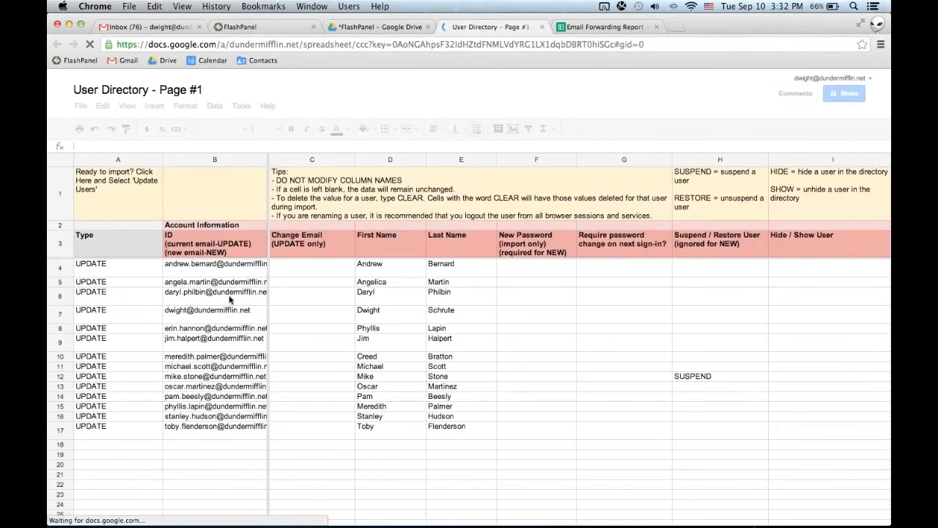
left_click(392, 344)
left_click(371, 320)
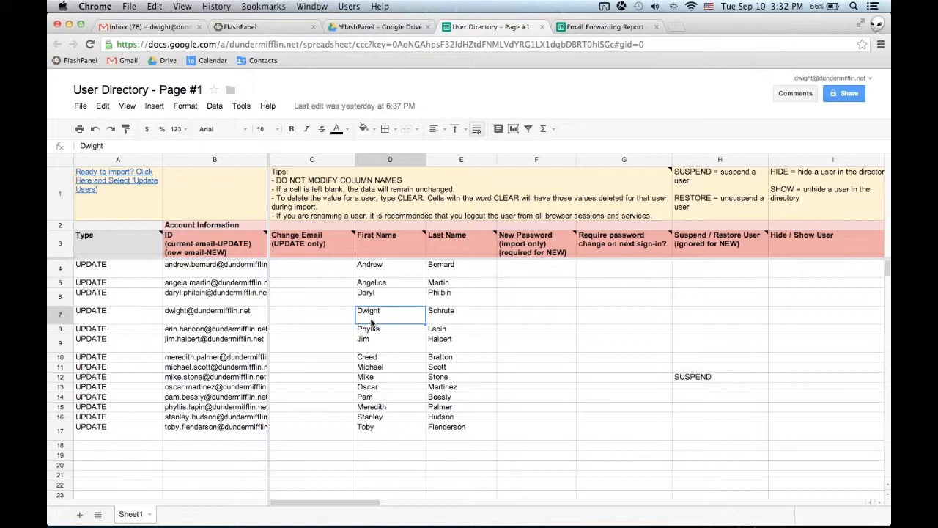
Enter RESTORE in the Suspend / Restore User cell H12 and read the note on that column's header.
key("Right")
key("Right")
key("Right")
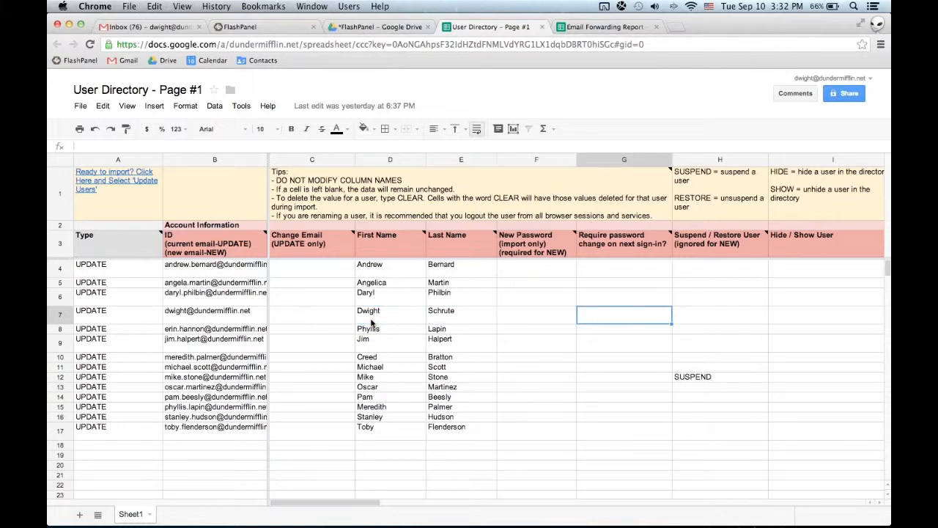
key("Right")
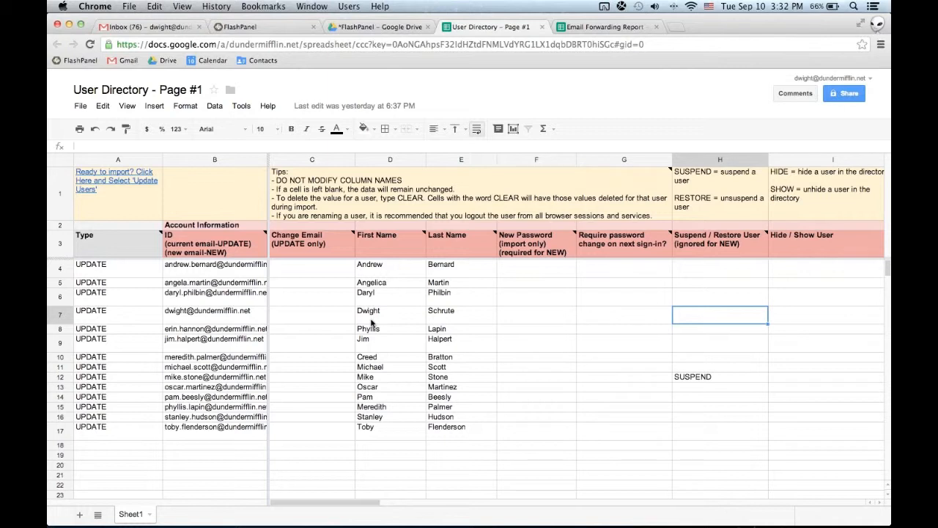
key("Down")
key("Down")
key("Down")
key("Down")
key("Down")
type("RESTORE")
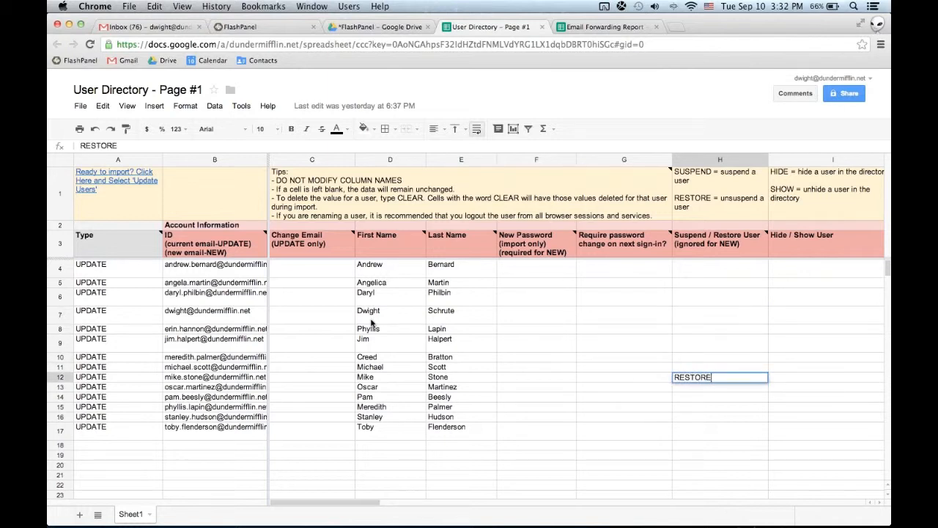
key("Return")
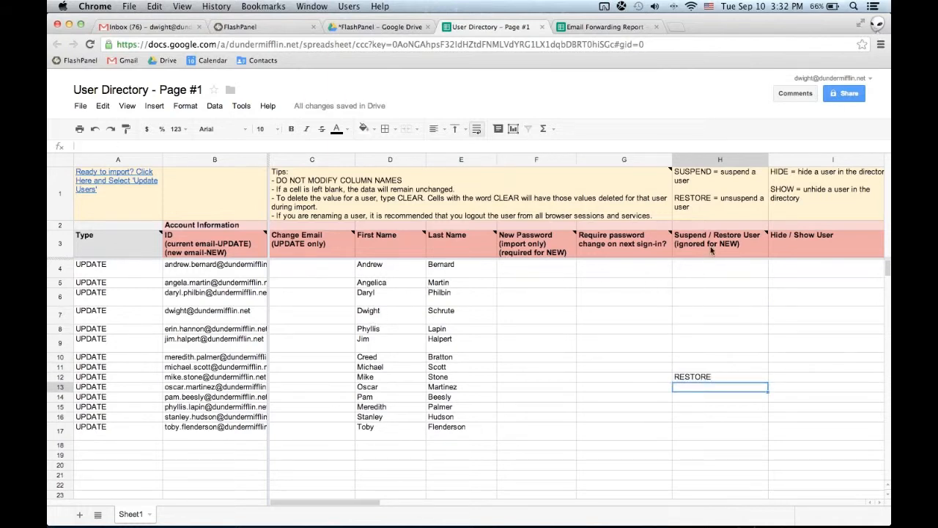
mouse_move(711, 250)
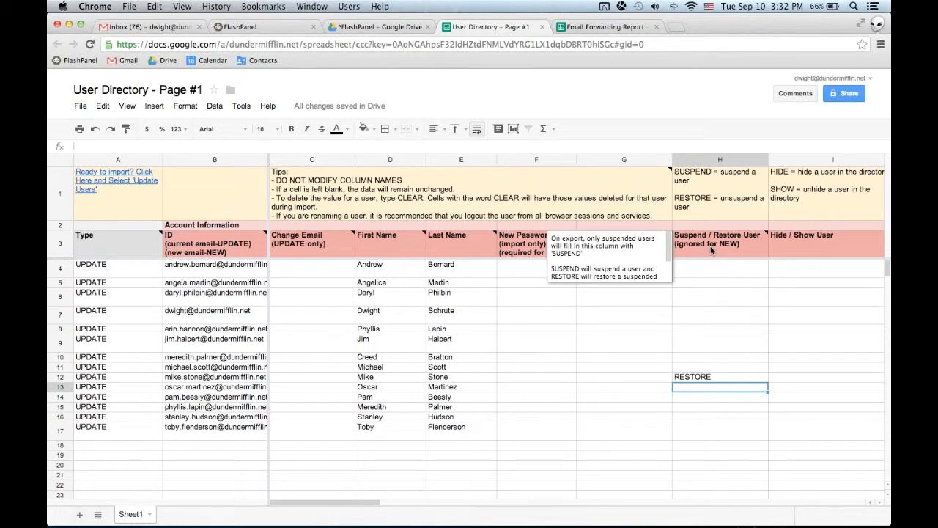
scroll(624, 250, "down", 1)
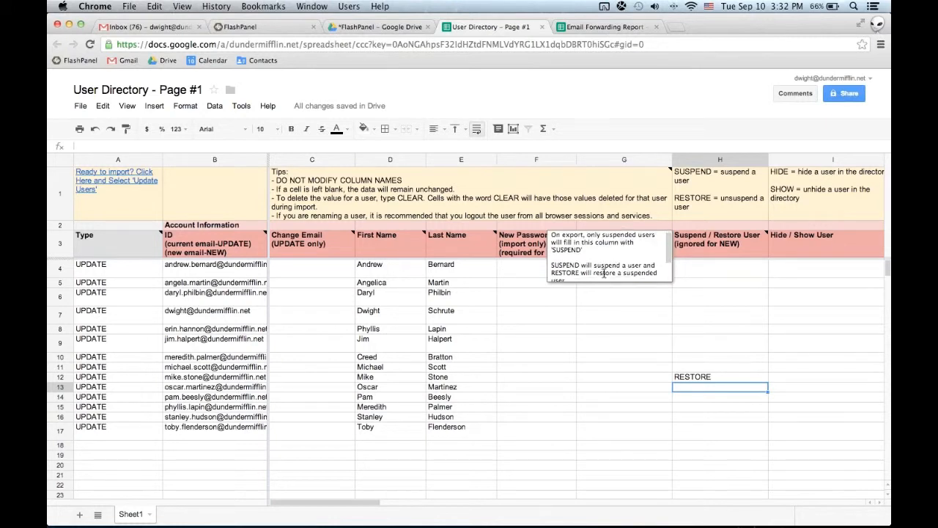
Enter HIDE in cell I7 and SHOW in cell I8 of the Hide / Show User column.
left_click(804, 311)
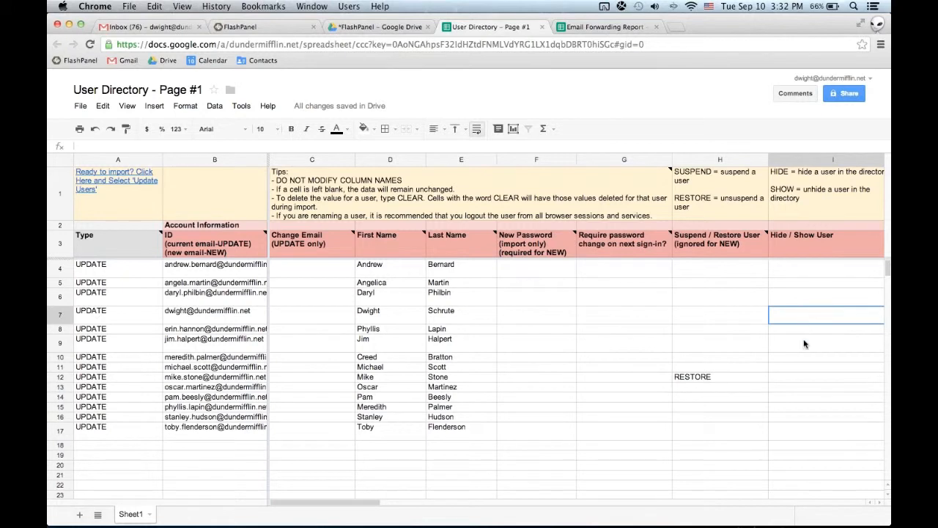
type("HIDE")
key("Return")
type("SHOW")
key("Return")
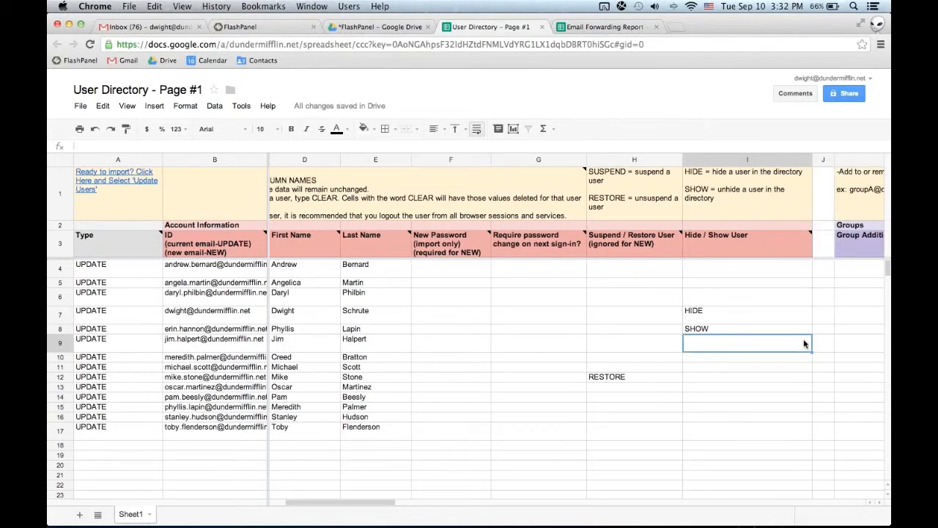
Examine the Groups, Org Unit and Contact Information columns, and check the Gmail inbox before returning to the spreadsheet.
key("Right")
key("Right")
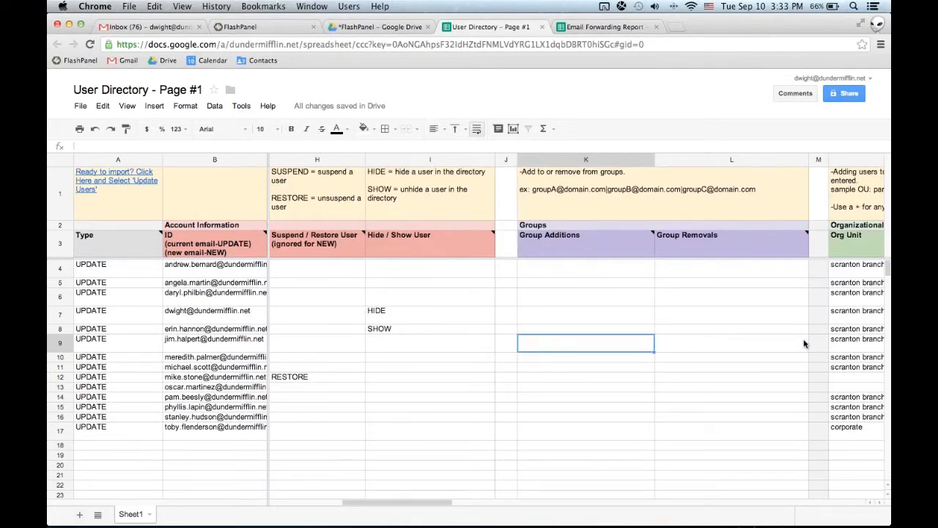
left_click(539, 192)
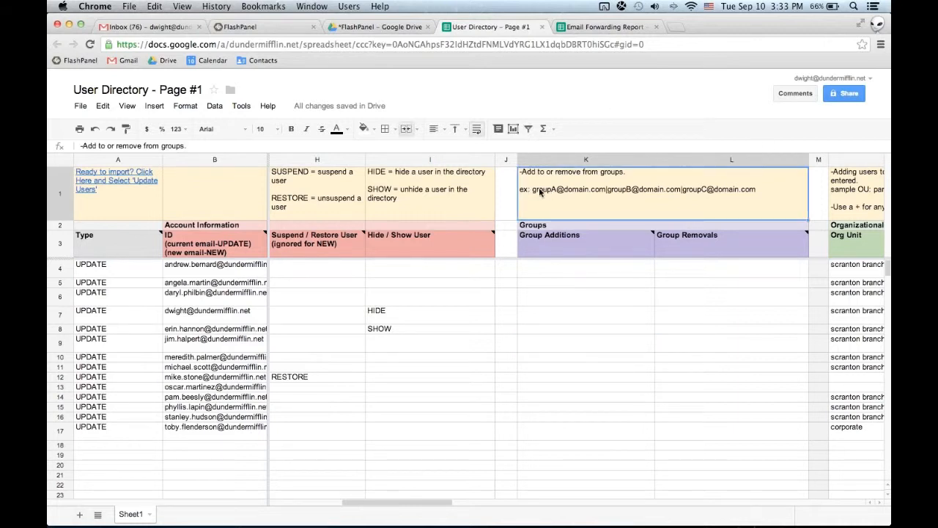
left_click(853, 333)
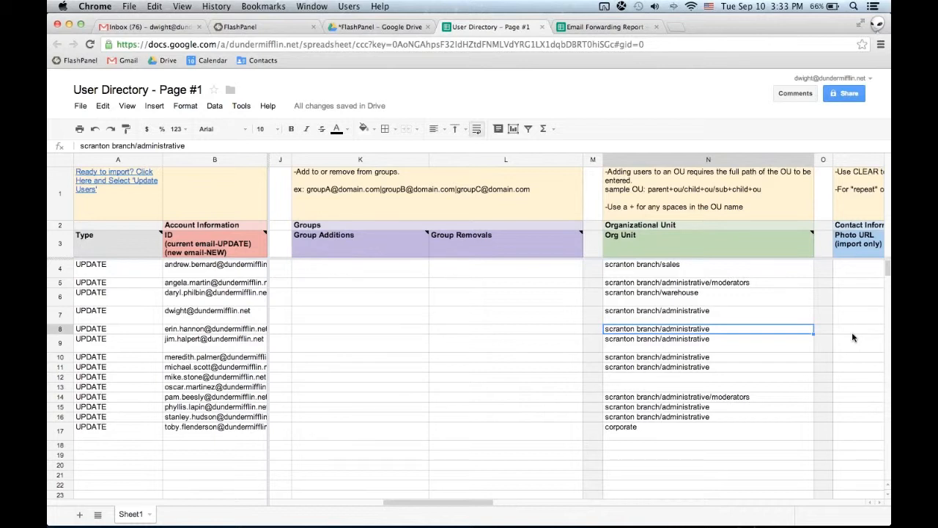
key("Right")
key("Right")
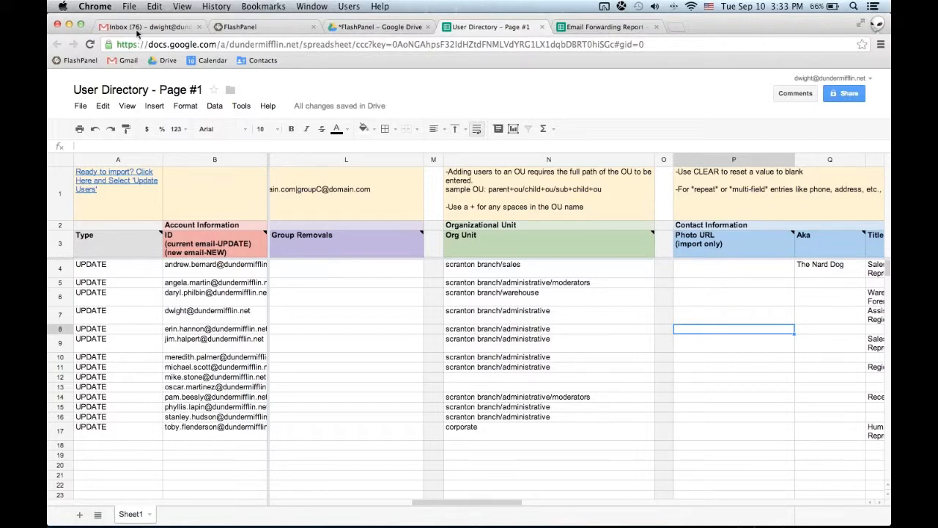
left_click(150, 28)
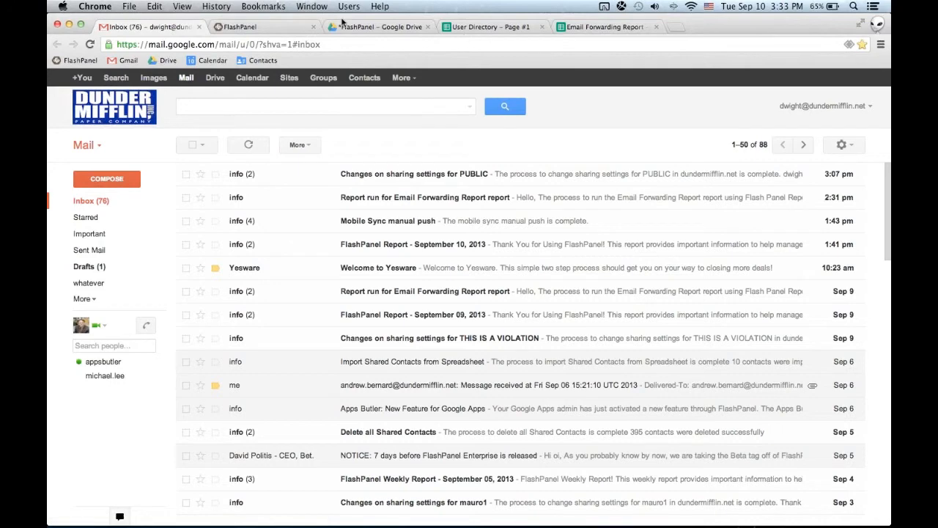
left_click(472, 28)
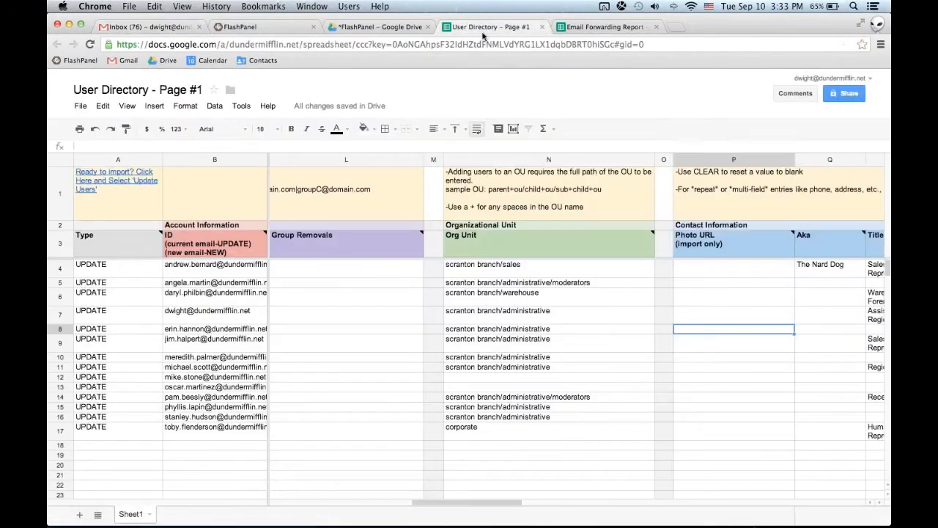
Examine the Contact Information columns along row 8, from Aka through Title, Manager and Work phone to Work fax.
left_click(811, 330)
key("Right")
key("Right")
key("Right")
key("Right")
key("Right")
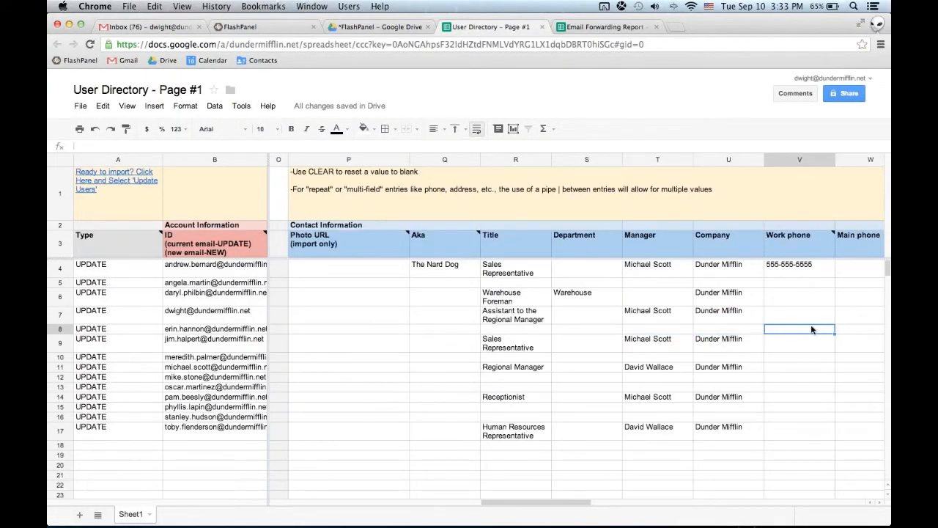
key("Right")
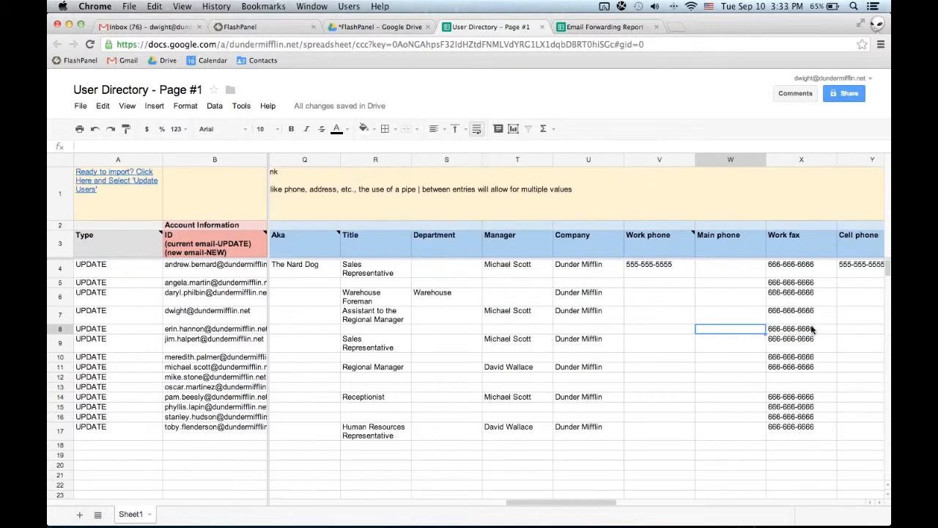
key("Right")
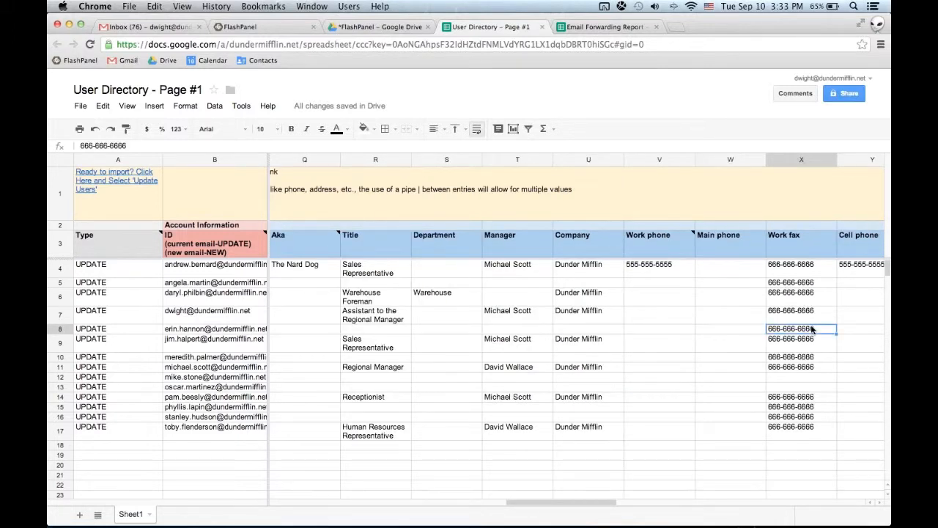
Copy the manager entry in cell T4 down the Manager column through row 17.
left_click(511, 276)
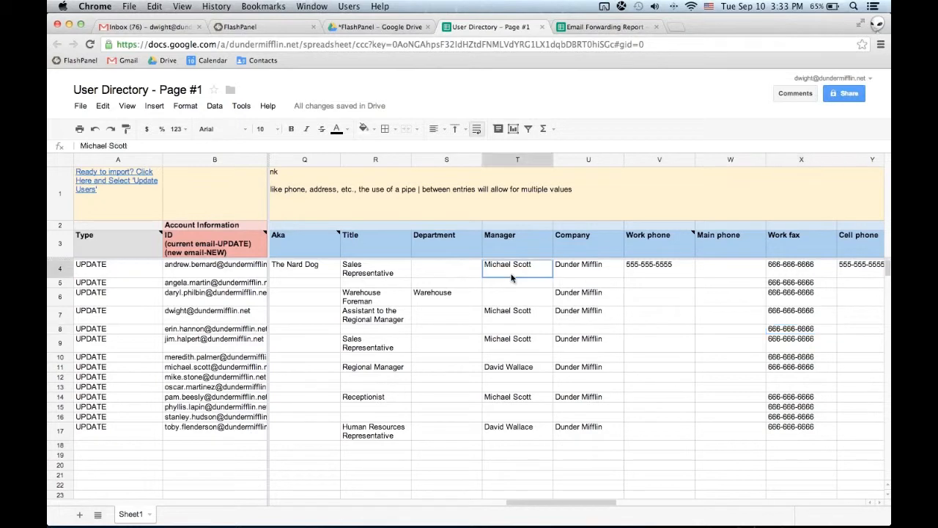
left_click_drag(553, 281, 542, 437)
left_click(548, 265)
left_click(626, 344)
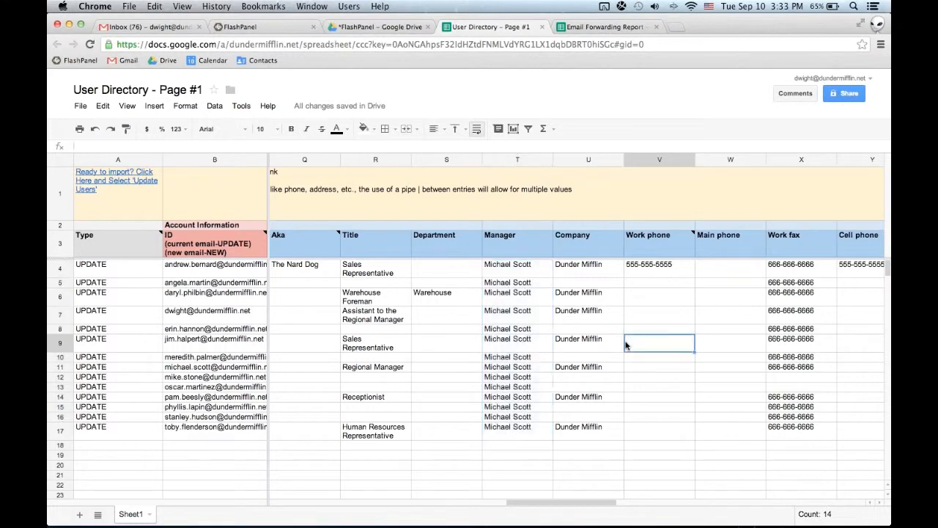
Switch to FlashPanel, choose "User Directory - Page #1" as the bulk user update spreadsheet and close the dialog without updating.
left_click(283, 26)
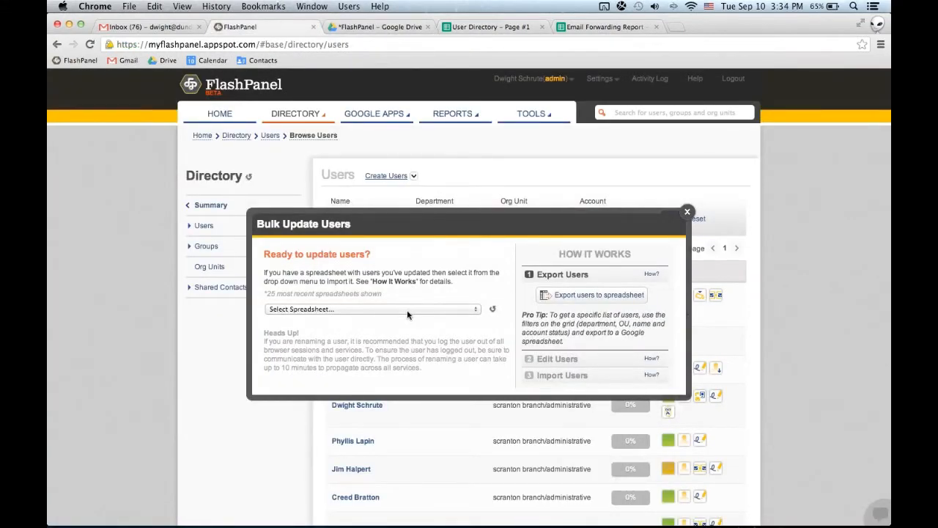
left_click(409, 311)
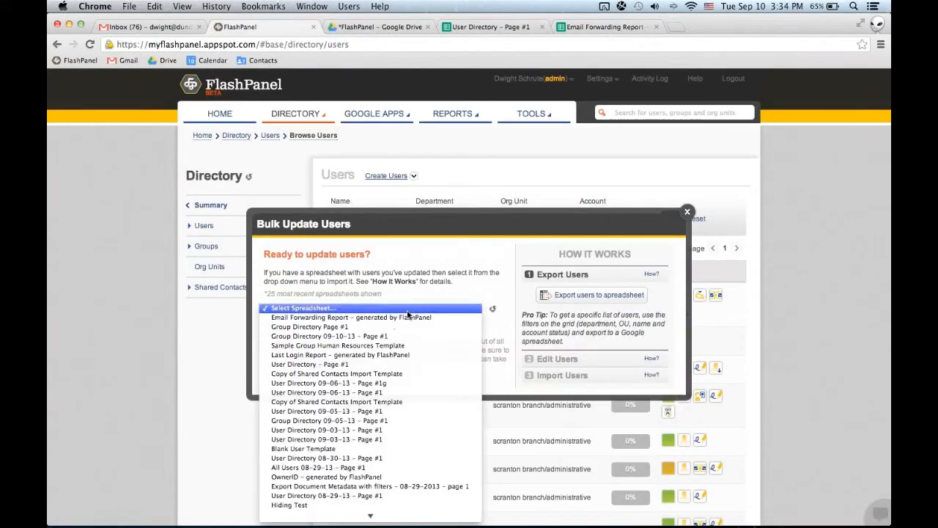
left_click(367, 364)
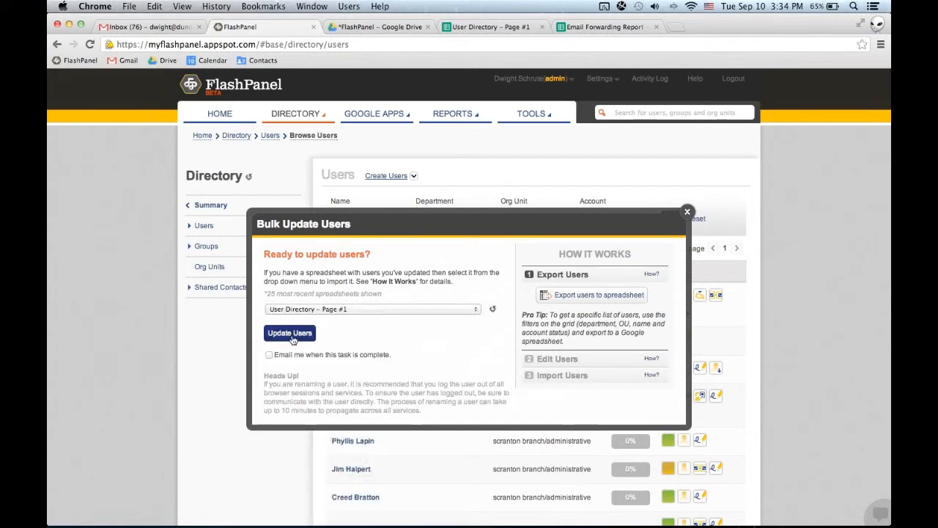
left_click(688, 214)
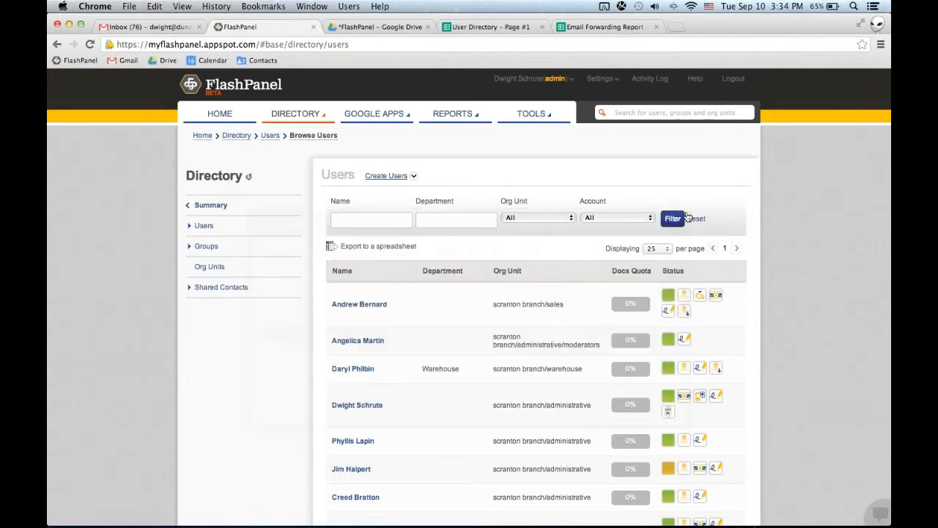
Browse the directory's groups and open the Bulk Update Groups dialog.
mouse_move(534, 119)
mouse_move(550, 136)
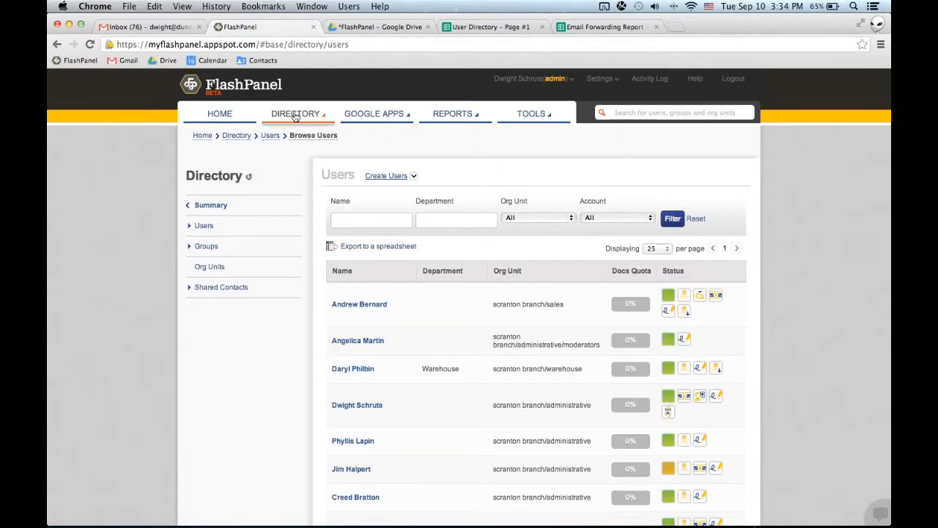
mouse_move(296, 120)
left_click(280, 153)
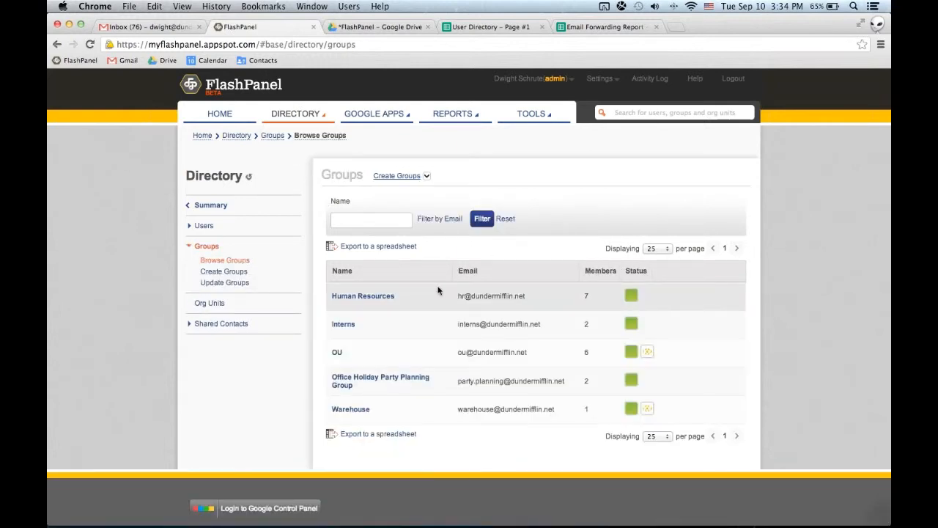
left_click(428, 178)
left_click(400, 190)
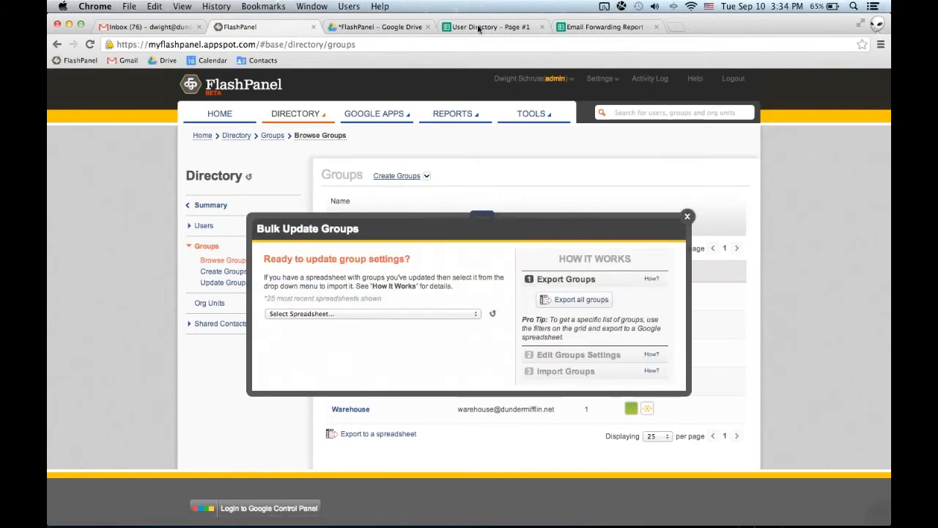
Switch to Google Drive, open the "Group Directory Page #1" spreadsheet and read the note on the "Who can view members" column.
left_click(382, 27)
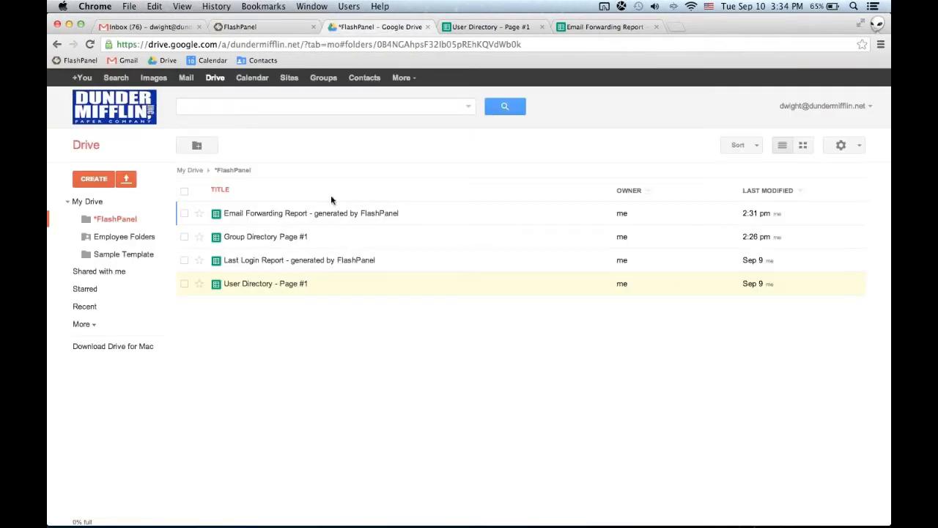
left_click(278, 237)
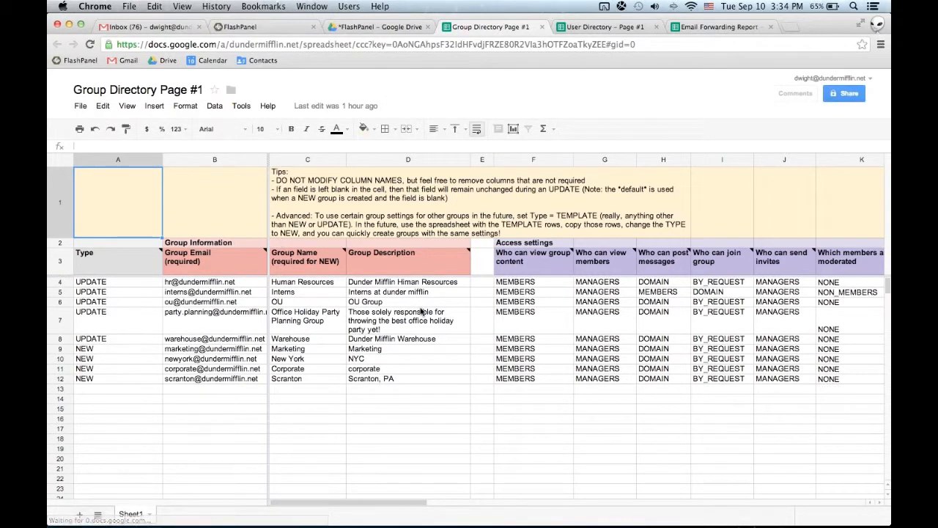
left_click(550, 293)
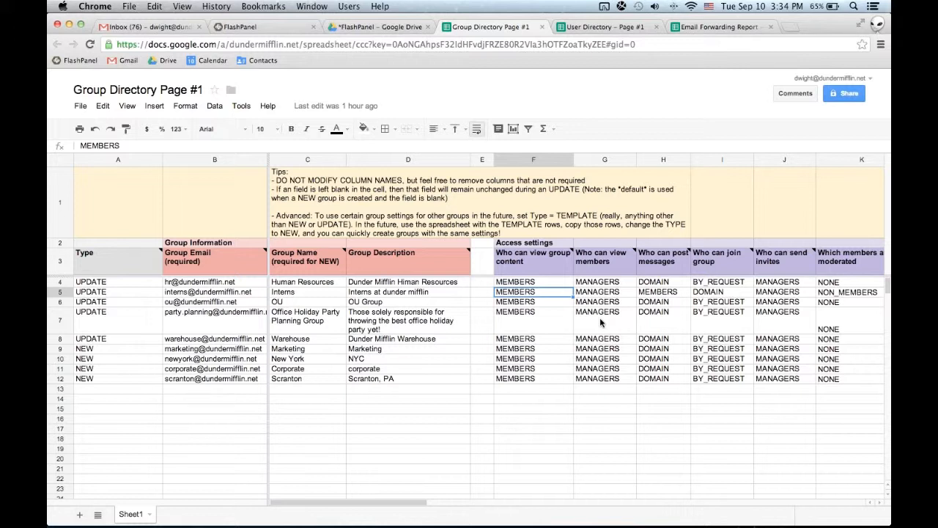
key("Right")
key("Right")
key("Right")
key("Right")
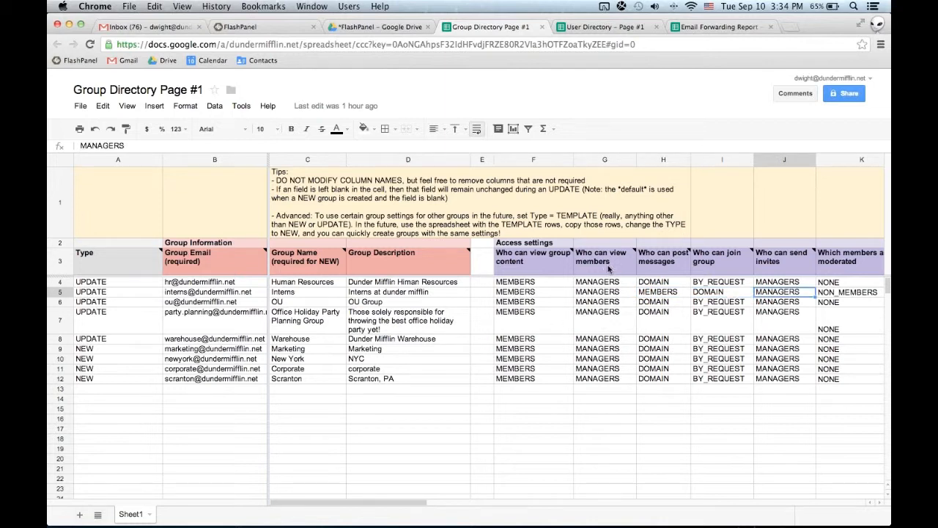
mouse_move(612, 266)
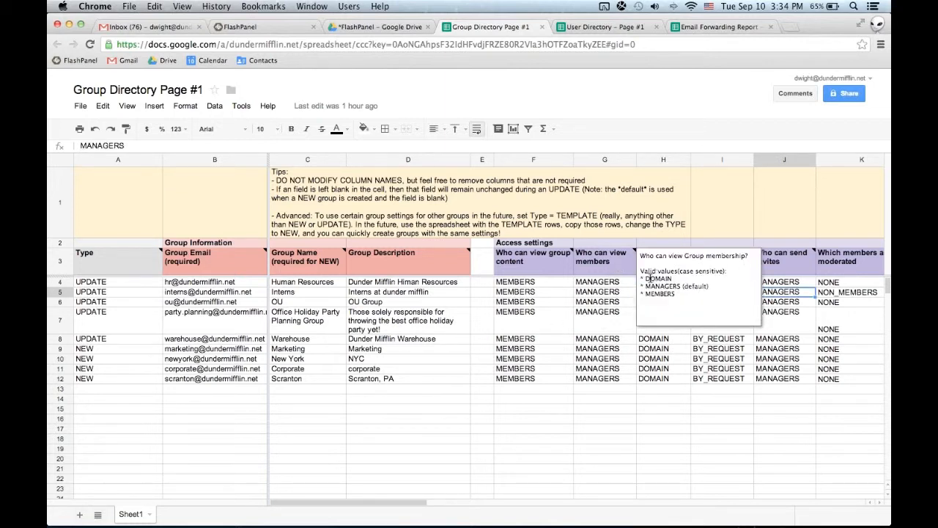
left_click(675, 339)
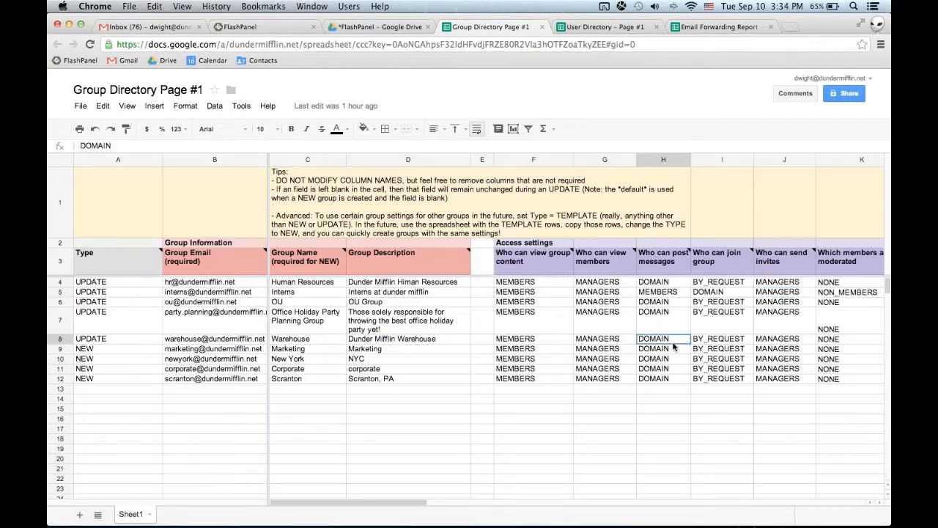
Examine the remaining Access settings columns and the Visibility columns for the Global Address List and group directory.
key("Right")
key("Right")
key("Right")
key("Right")
key("Right")
key("Right")
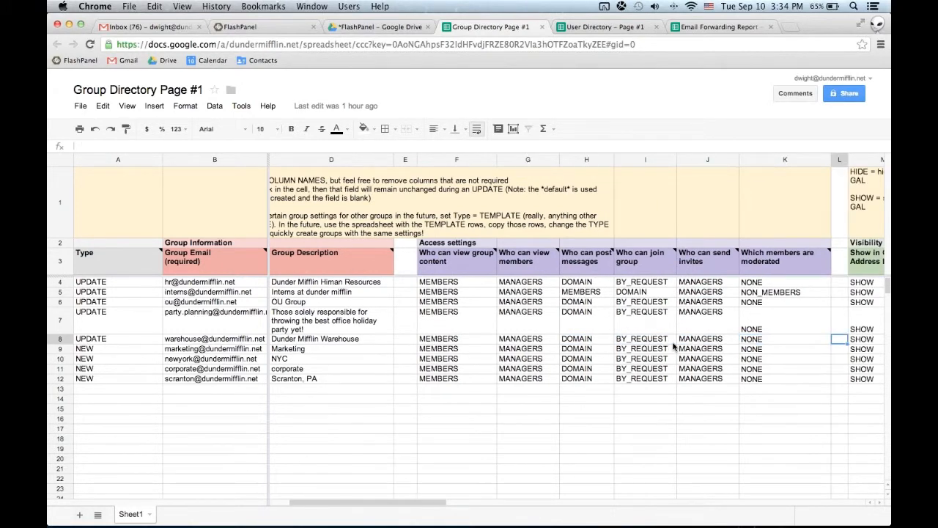
key("Left")
key("Up")
key("Up")
key("Up")
key("Up")
key("Up")
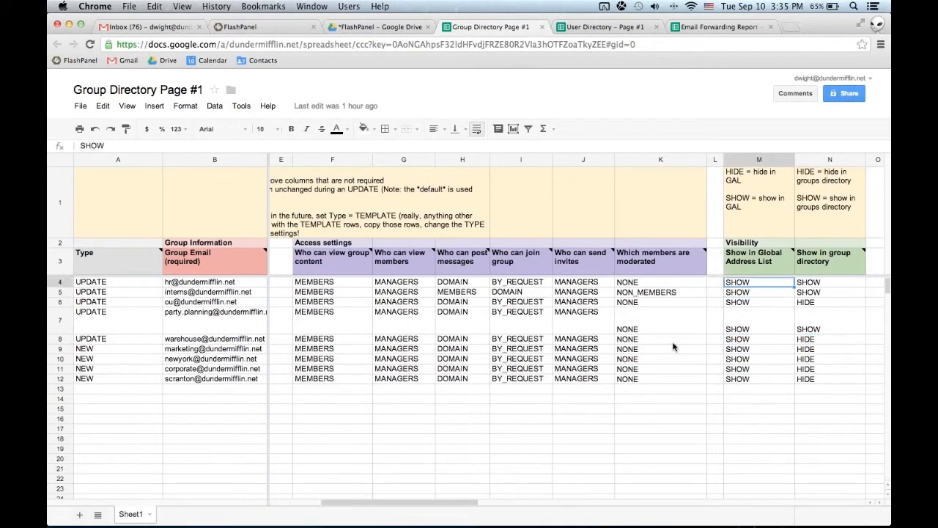
key("Down")
key("Down")
key("Right")
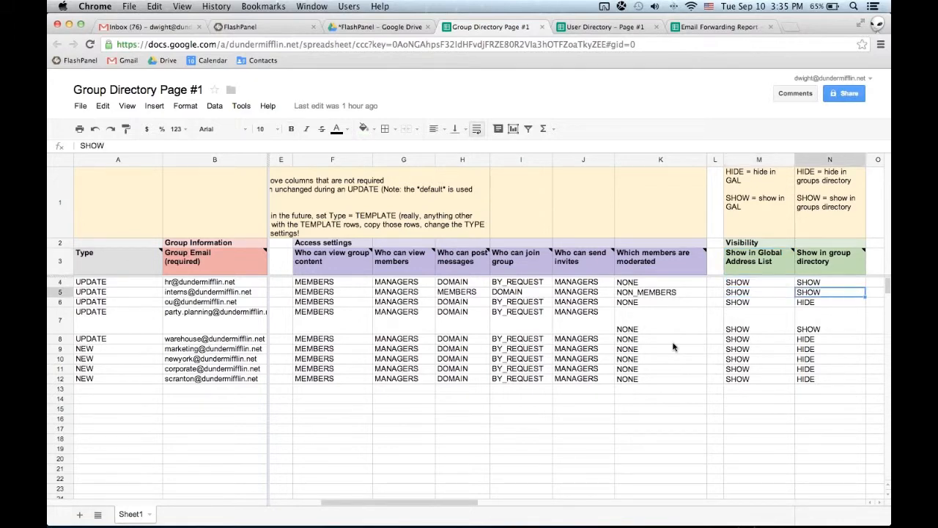
Examine the columns from Posting through Spam moderation level and Member Counts, ending on the "Add members to group" header in AH3.
key("Right")
key("Right")
key("Right")
key("Right")
key("Right")
key("Right")
key("Right")
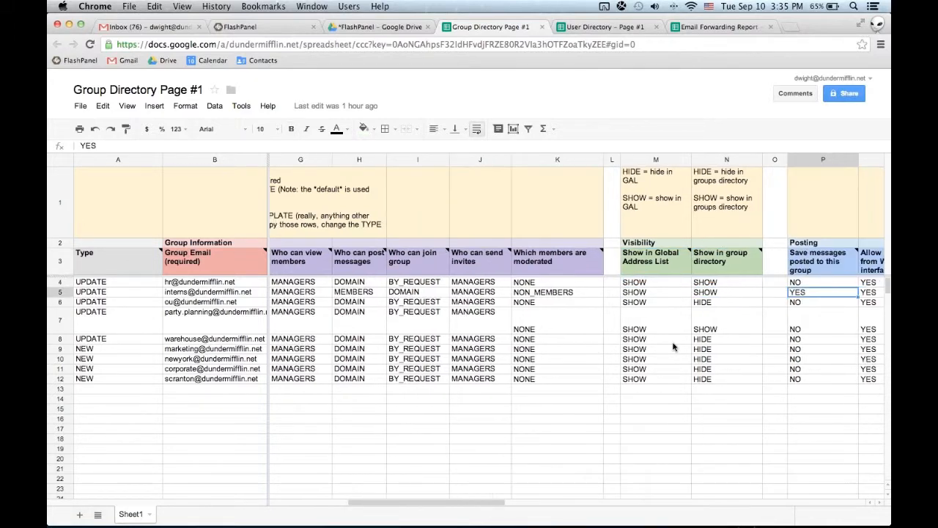
key("Right")
key("Right")
key("Right")
key("Right")
key("Right")
key("Right")
key("Right")
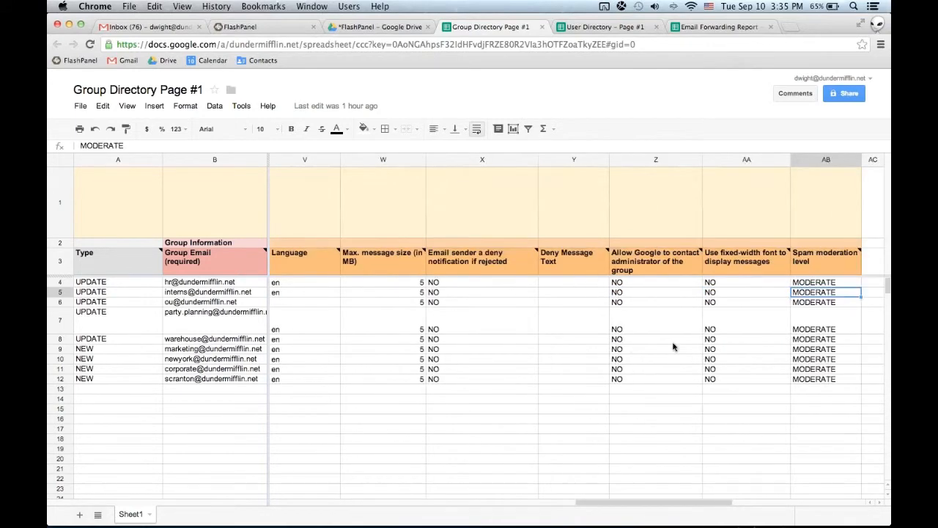
key("Right")
key("Right")
key("Right")
key("Right")
key("Right")
key("Right")
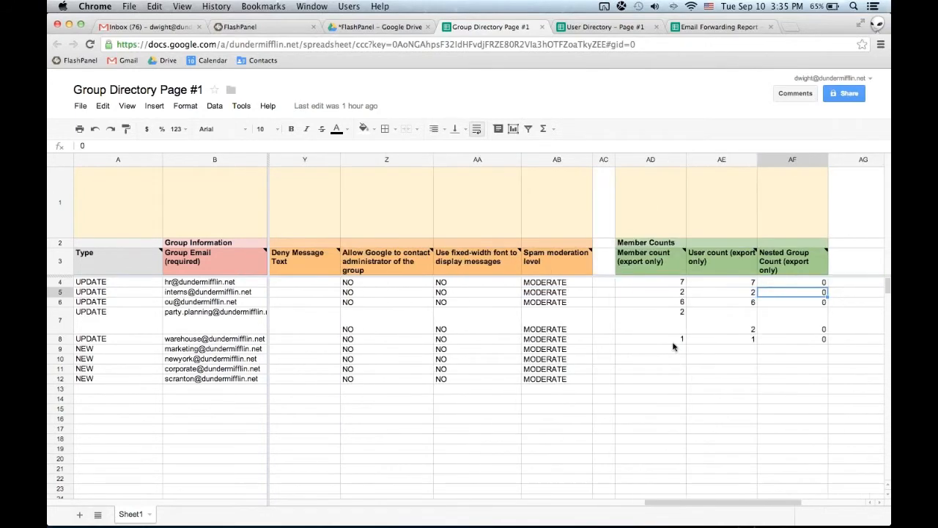
key("Up")
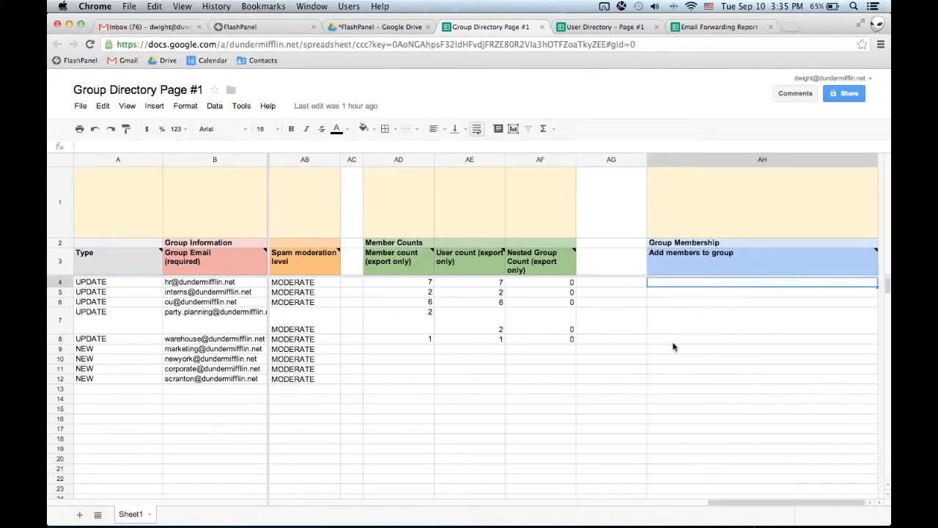
left_click(753, 262)
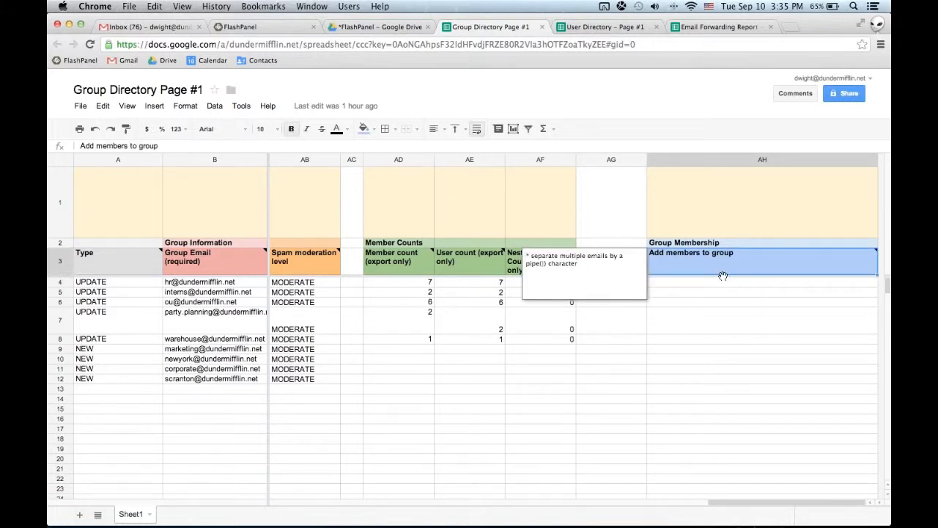
Return to FlashPanel, close the Bulk Update Groups dialog and open the Access Control settings.
left_click(270, 28)
left_click(686, 218)
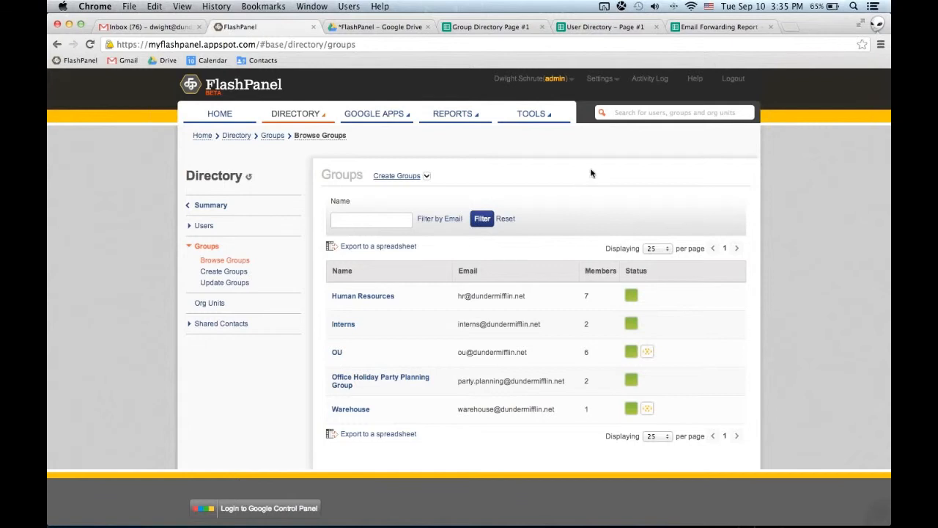
left_click(601, 79)
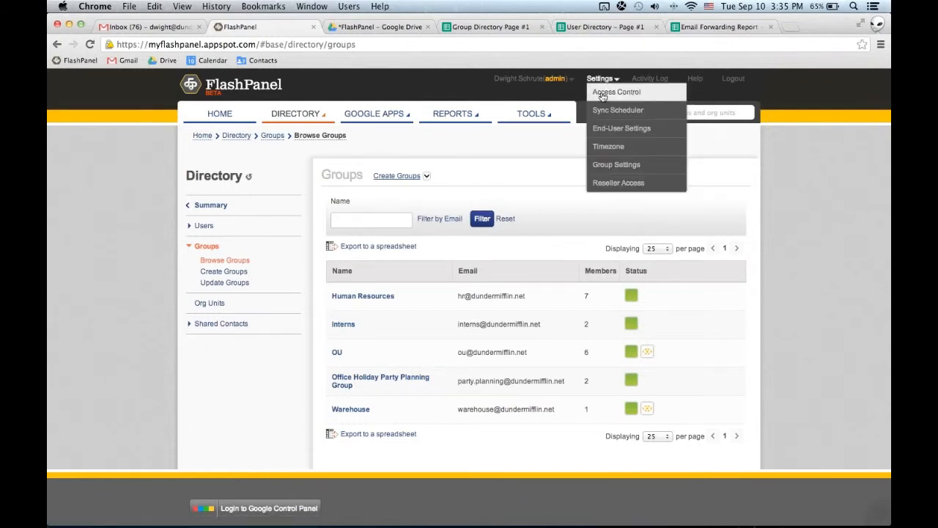
left_click(603, 95)
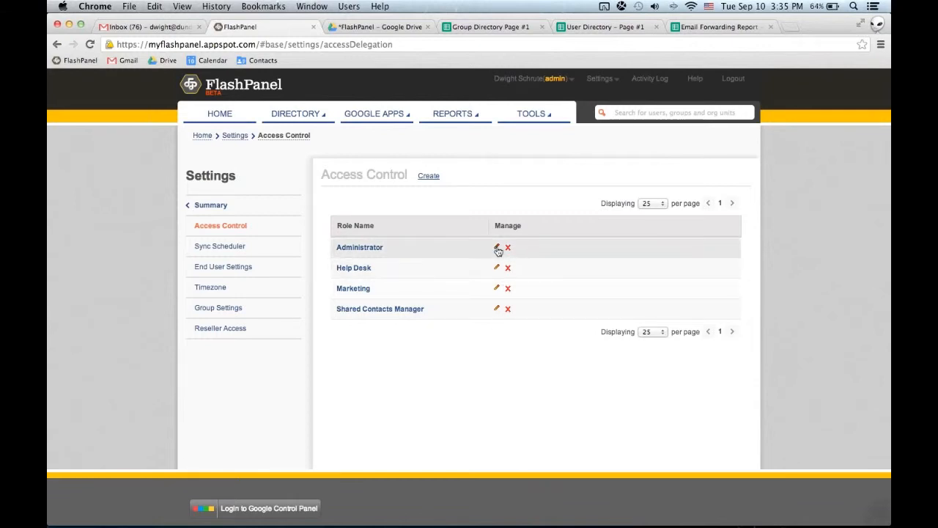
Start creating an access control role, expand all its sections and review the available permission settings.
left_click(429, 176)
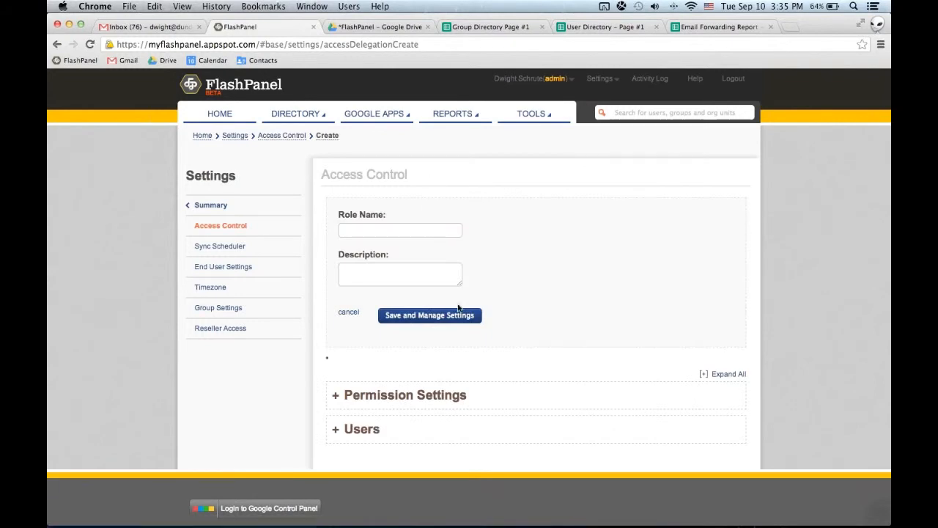
left_click(737, 374)
scroll(752, 271, "down", 5)
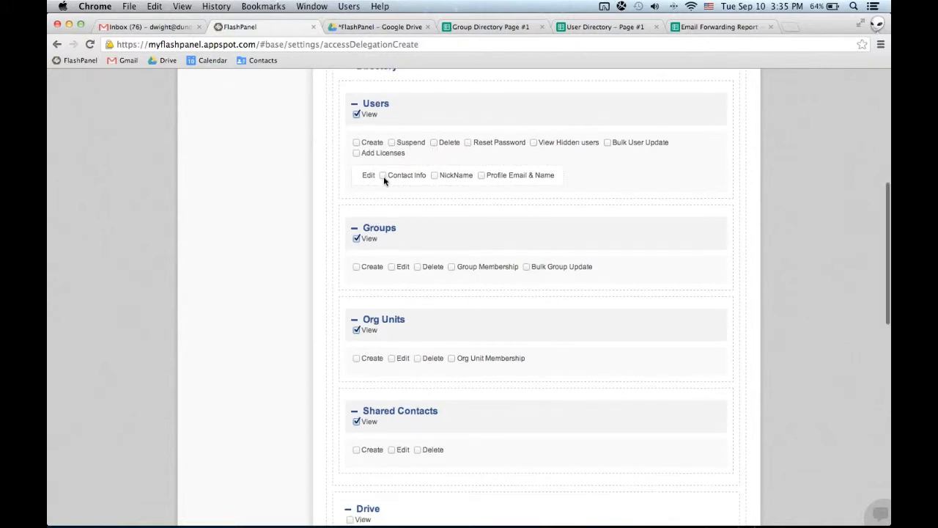
scroll(383, 177, "down", 2)
scroll(384, 181, "down", 8)
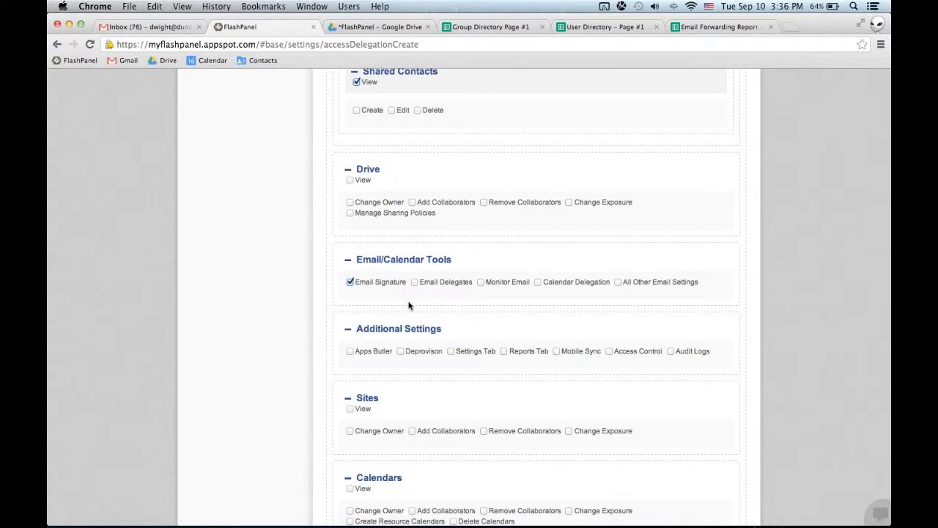
Enable the role's Email Signature permission under Email/Calendar Tools and activate the entry field in the Users section.
left_click(351, 284)
left_click(352, 284)
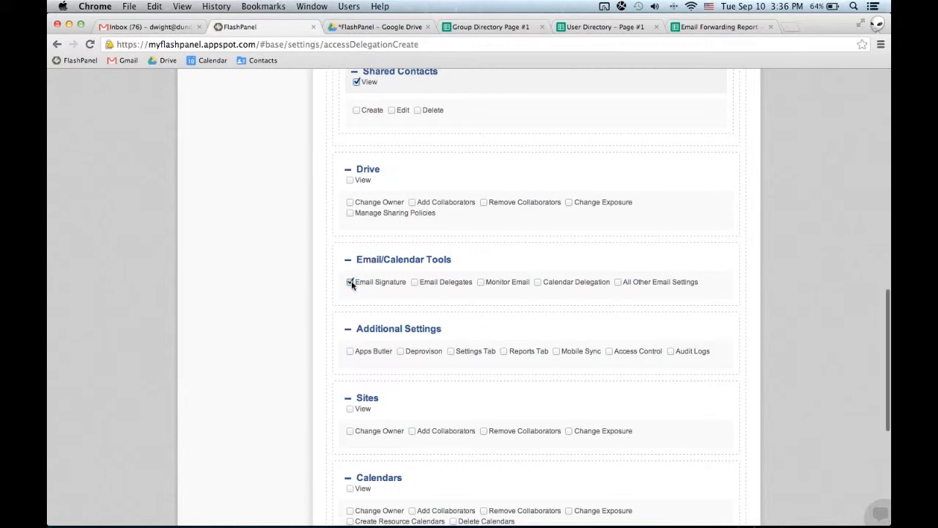
scroll(360, 289, "down", 8)
left_click(553, 355)
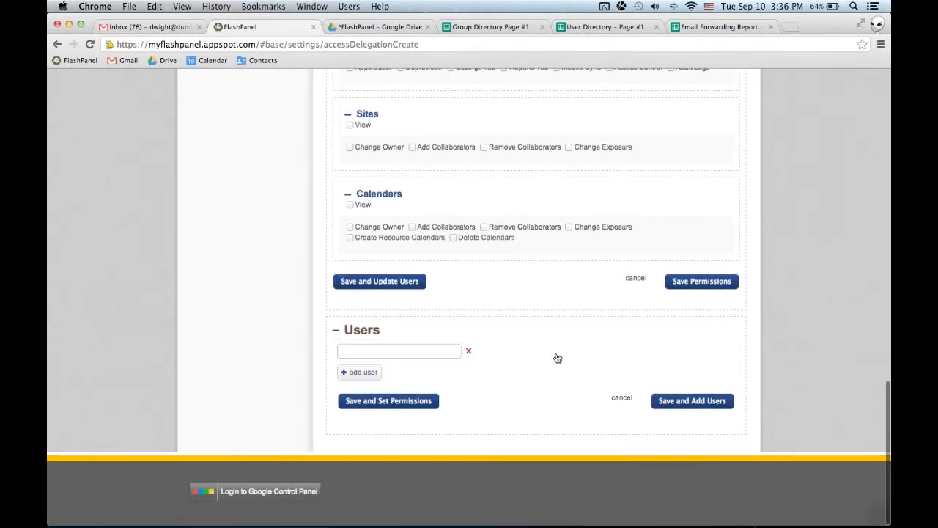
left_click(436, 349)
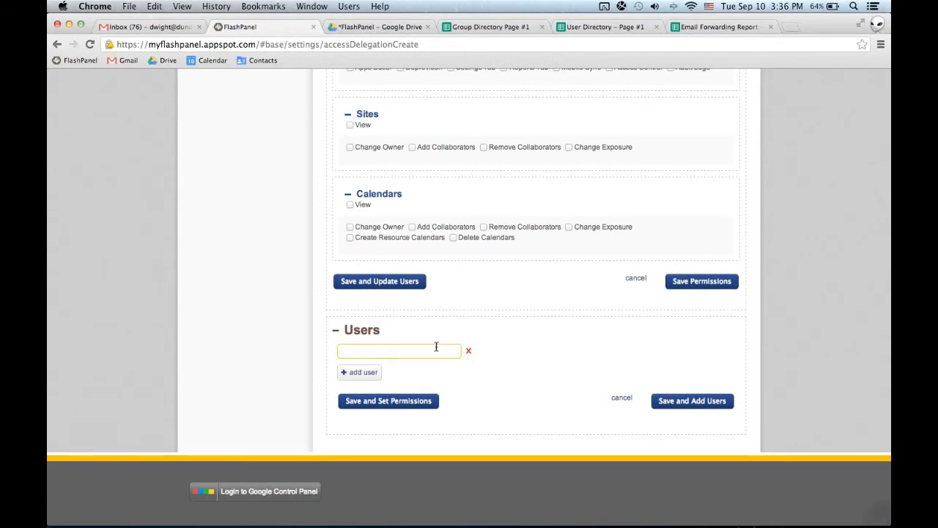
Look up users matching "pa" in the access control role's Users section and return to the role's name and description.
type("pa")
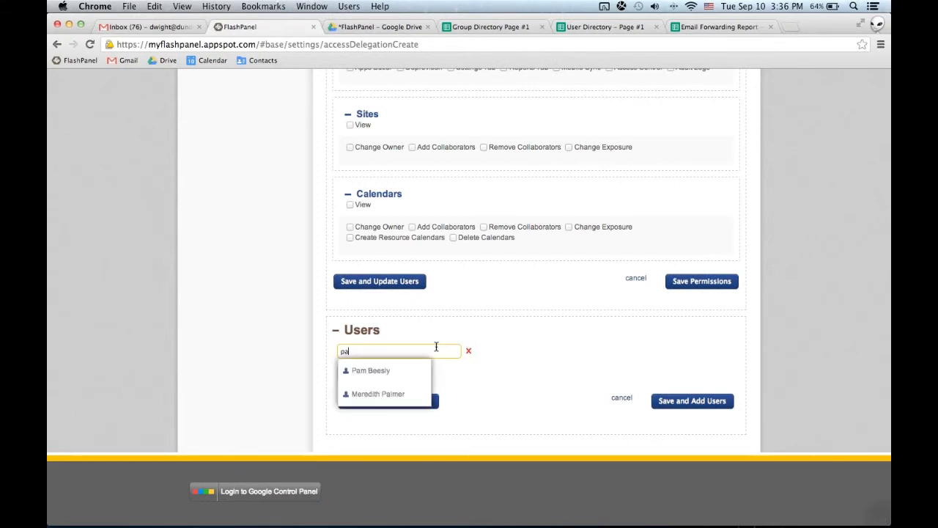
left_click(531, 330)
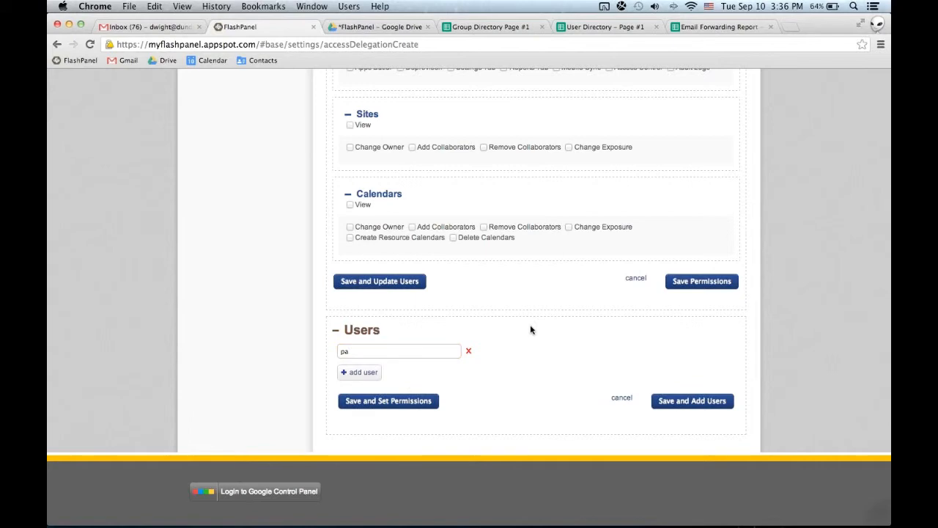
scroll(531, 330, "up", 12)
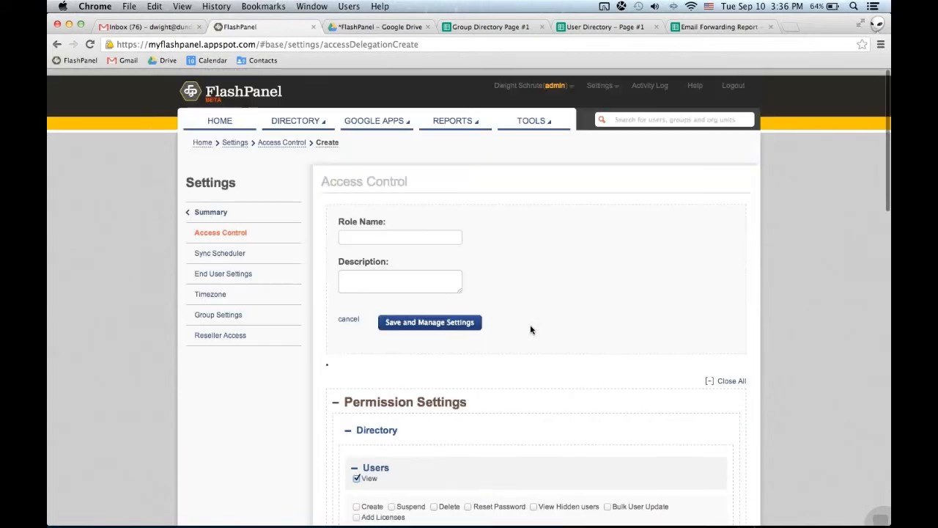
Switch to the Gmail inbox, display the additional Google services available there and return to FlashPanel.
left_click(146, 28)
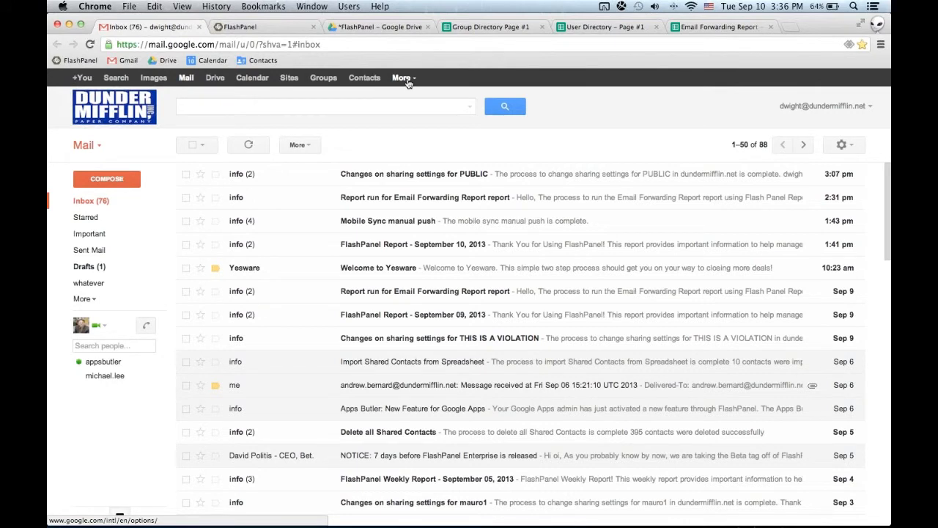
left_click(402, 78)
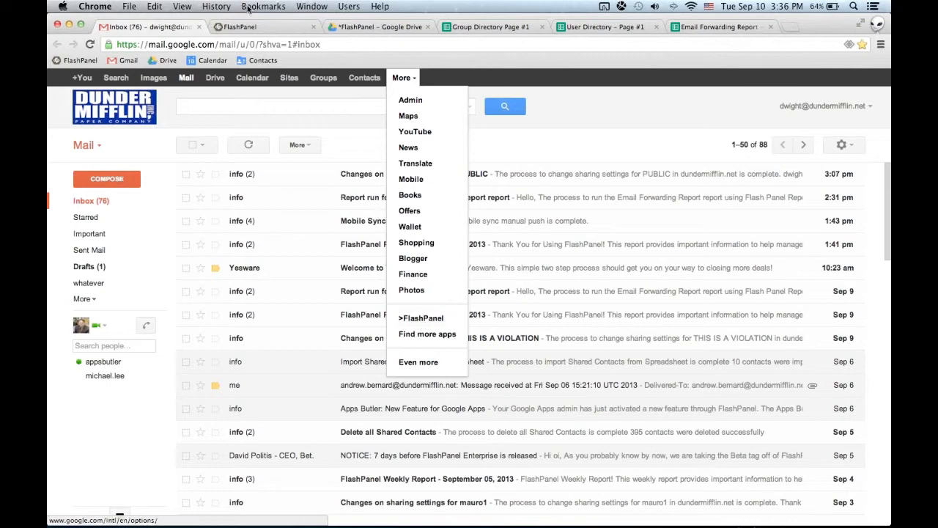
left_click(273, 27)
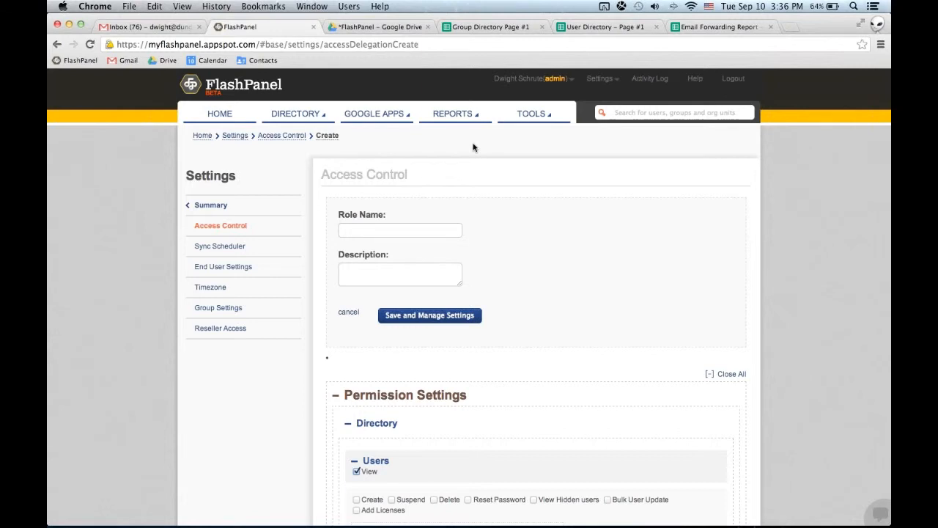
Review the available group and email tools, and display the directory's list of Org Units.
mouse_move(538, 114)
mouse_move(546, 160)
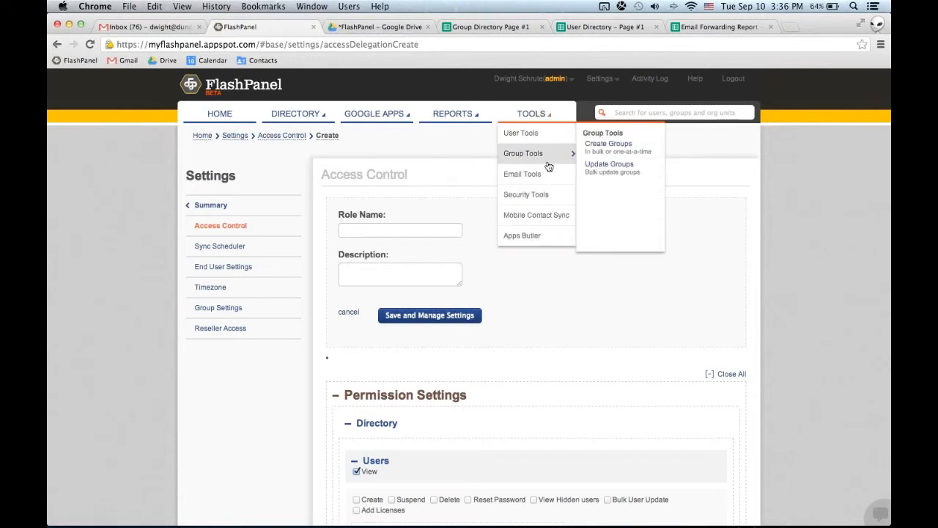
mouse_move(547, 180)
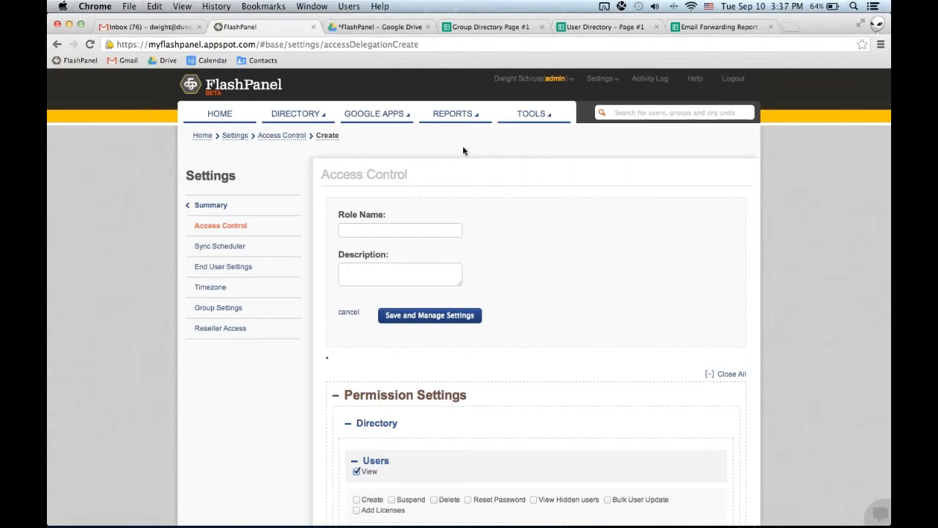
mouse_move(294, 117)
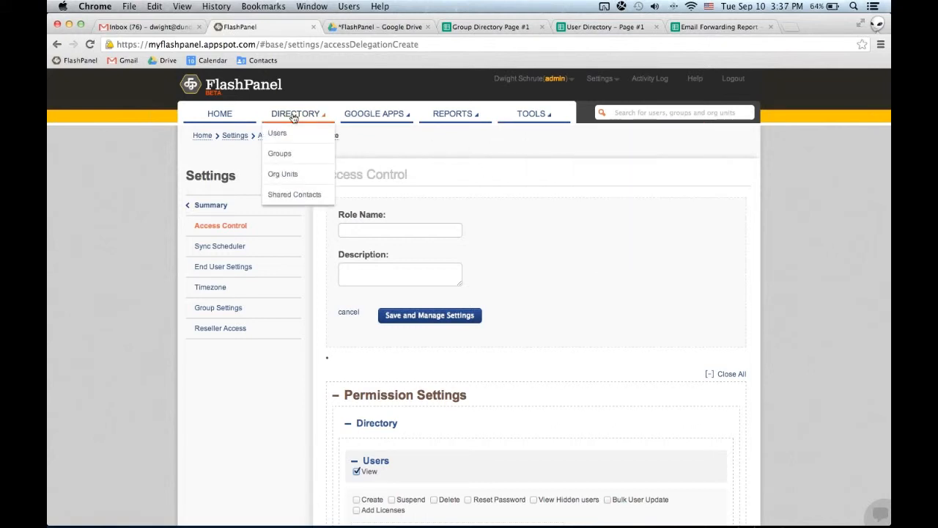
left_click(298, 175)
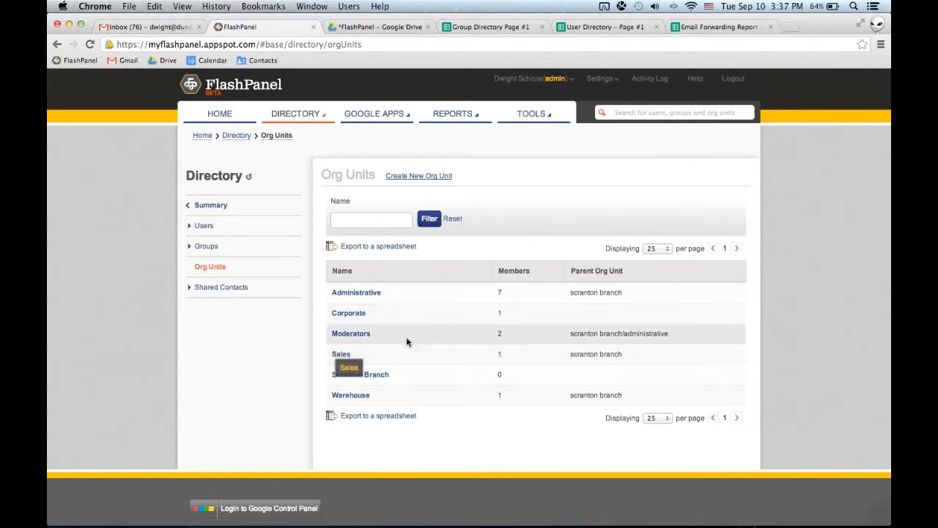
Start a new email signature from scratch with the First Name and Last Name fields on one line and Email below.
left_click(544, 114)
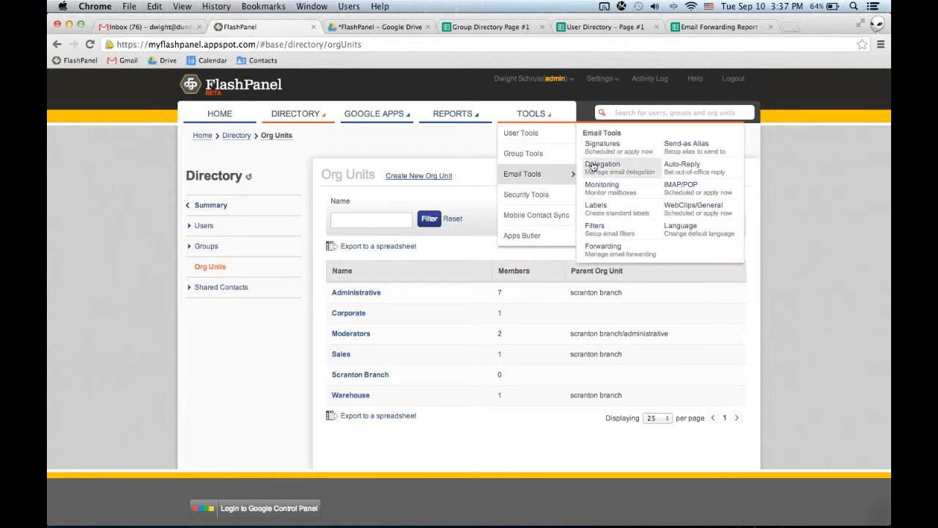
left_click(604, 145)
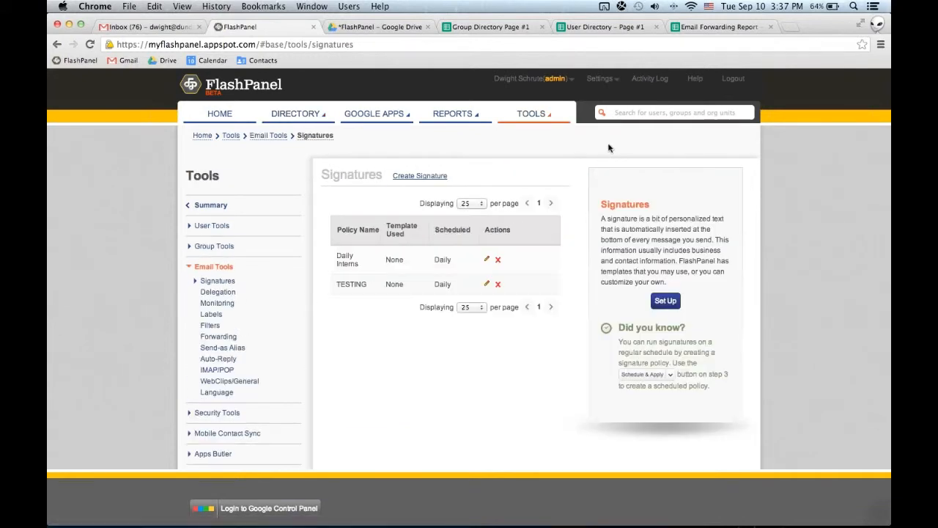
left_click(424, 176)
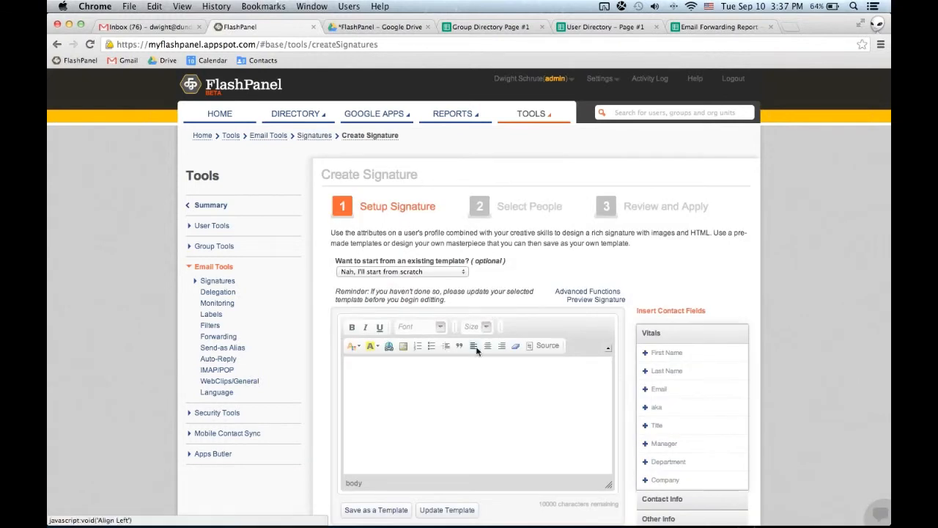
left_click(471, 368)
left_click(658, 354)
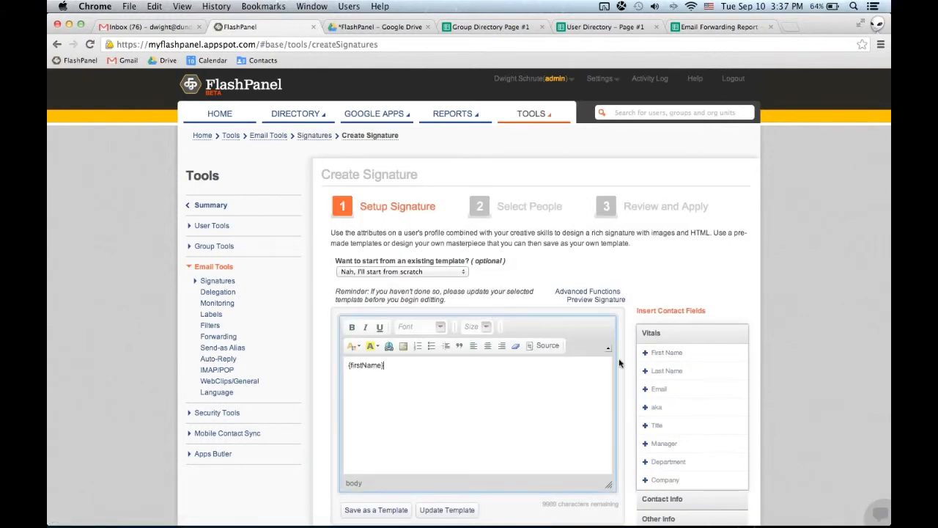
left_click(663, 372)
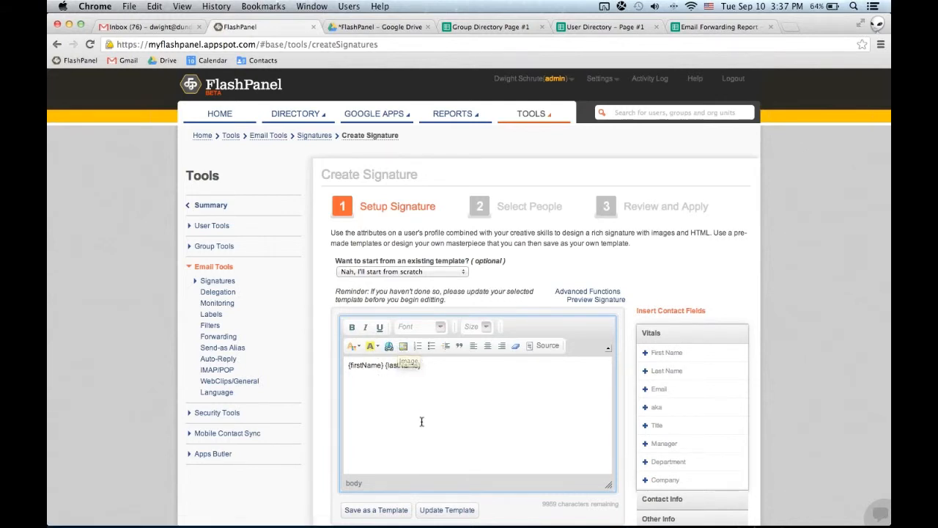
left_click(661, 389)
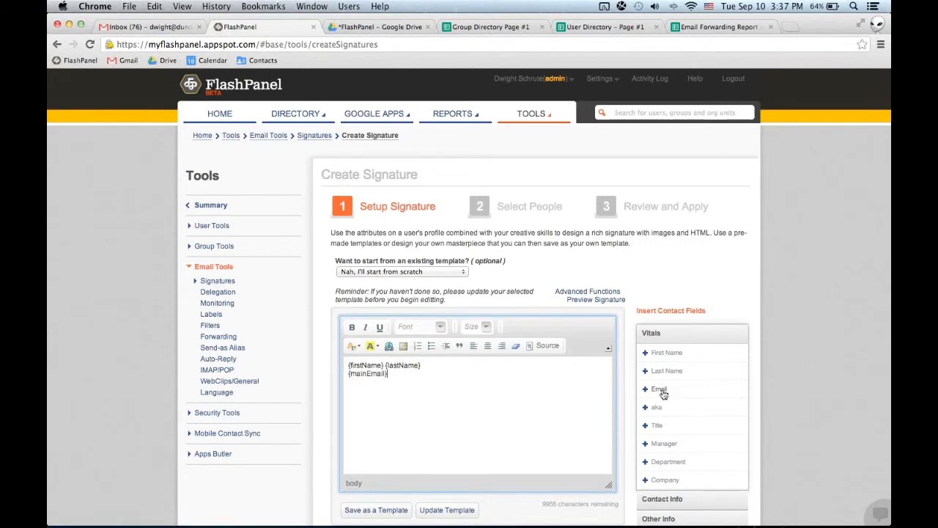
Preview the new signature with real user data, close the preview and display the Contact Info fields available for insertion.
left_click(595, 300)
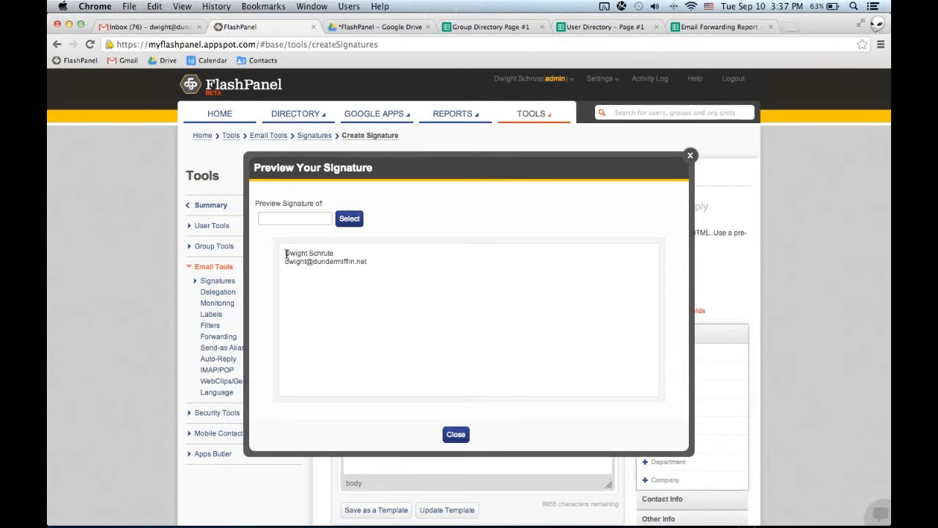
left_click_drag(285, 253, 369, 260)
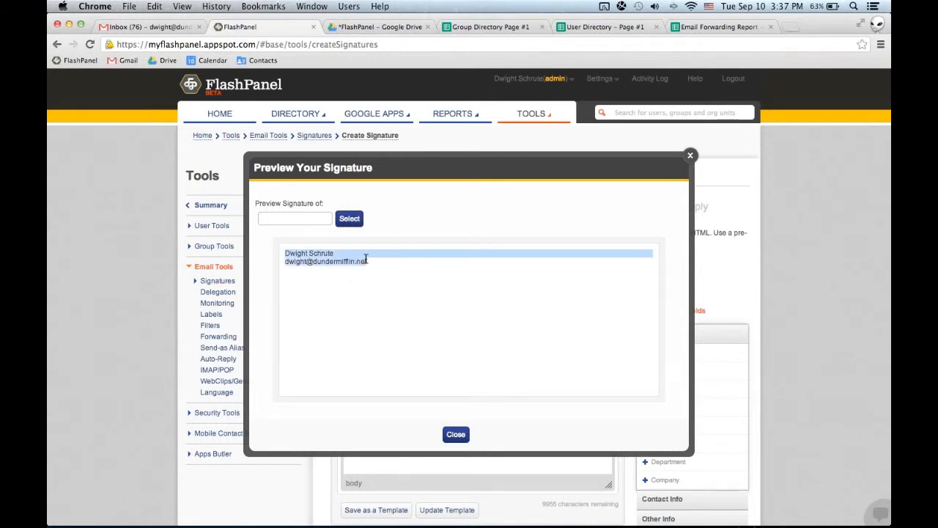
left_click(455, 434)
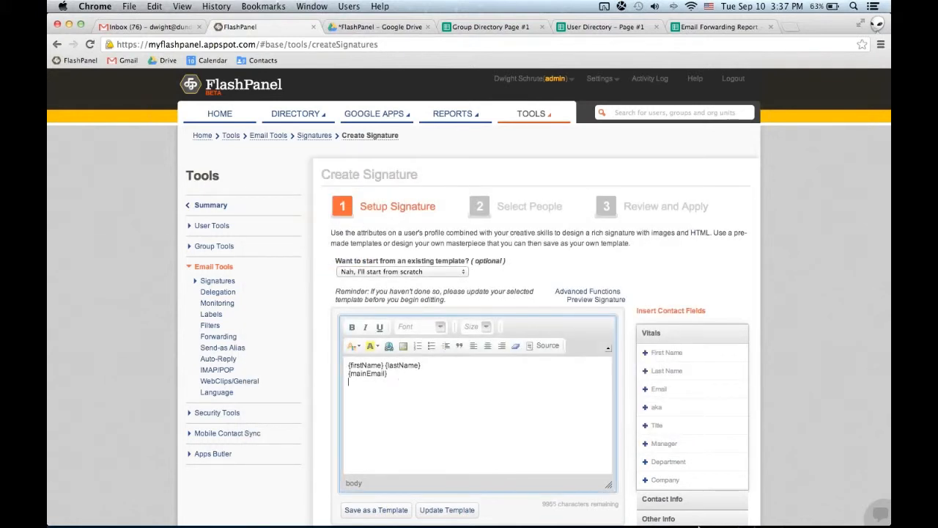
left_click(698, 505)
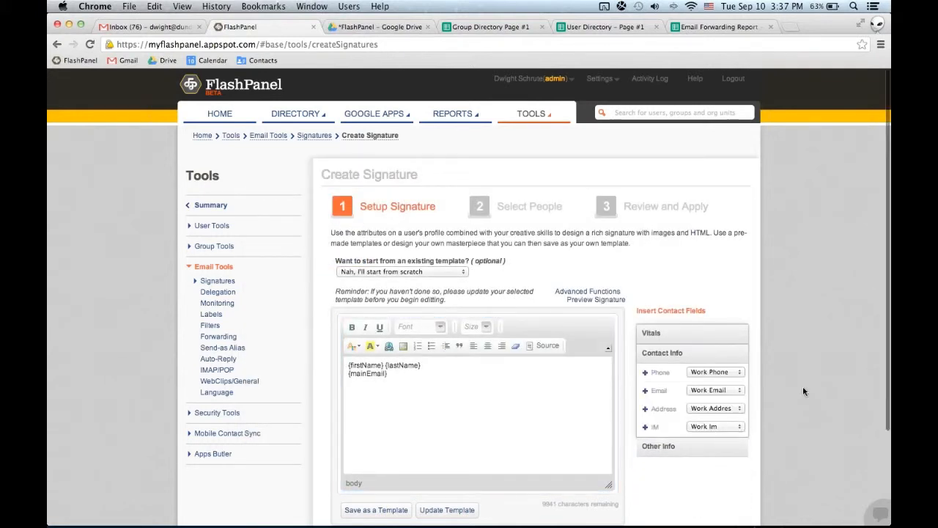
Search for "sa", select the Sales org unit to receive the signature and proceed to Review and Apply.
scroll(803, 391, "down", 2)
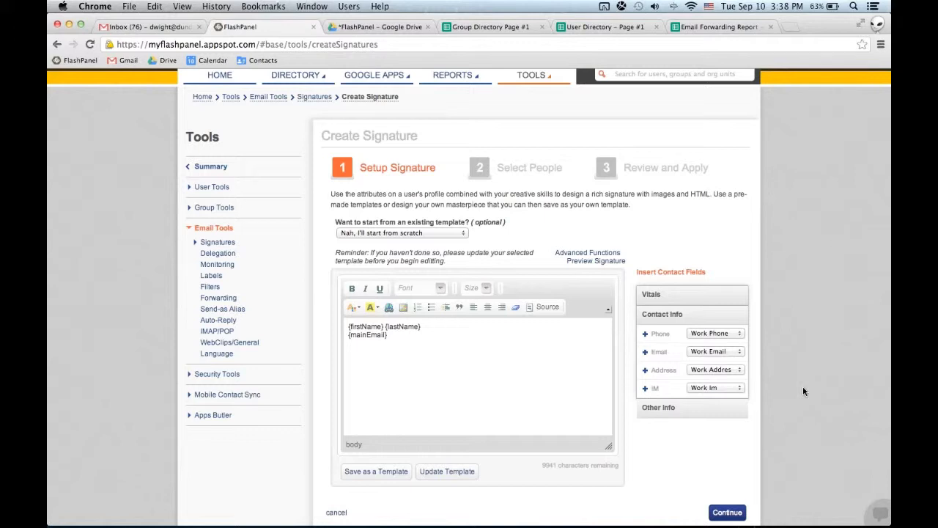
left_click(726, 512)
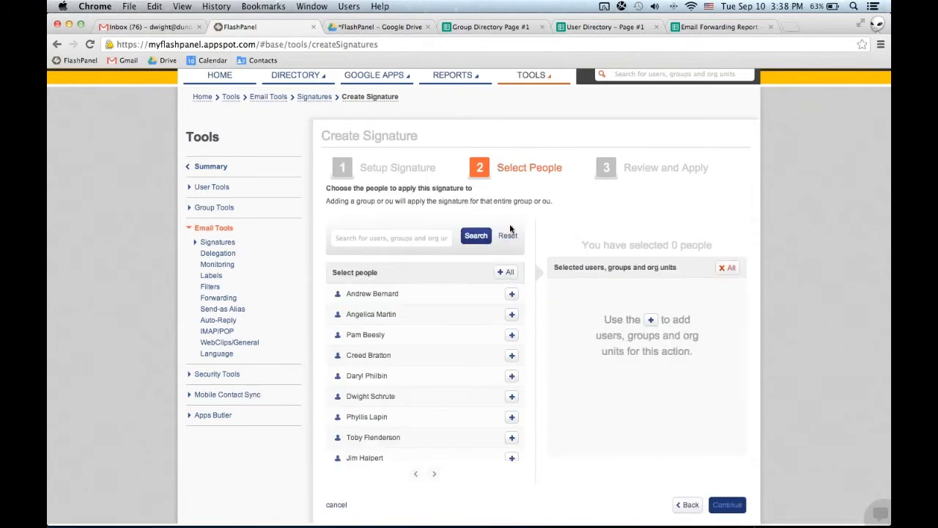
left_click(414, 237)
type("sa")
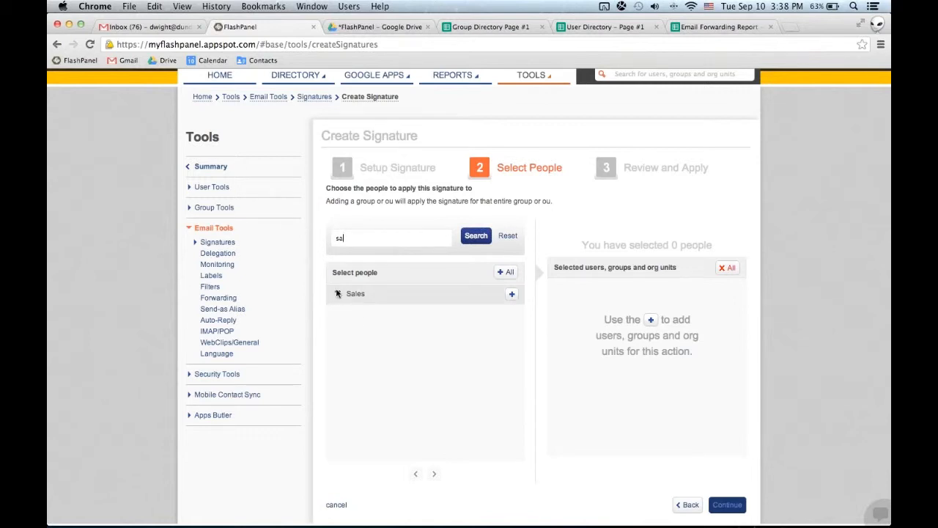
left_click(512, 295)
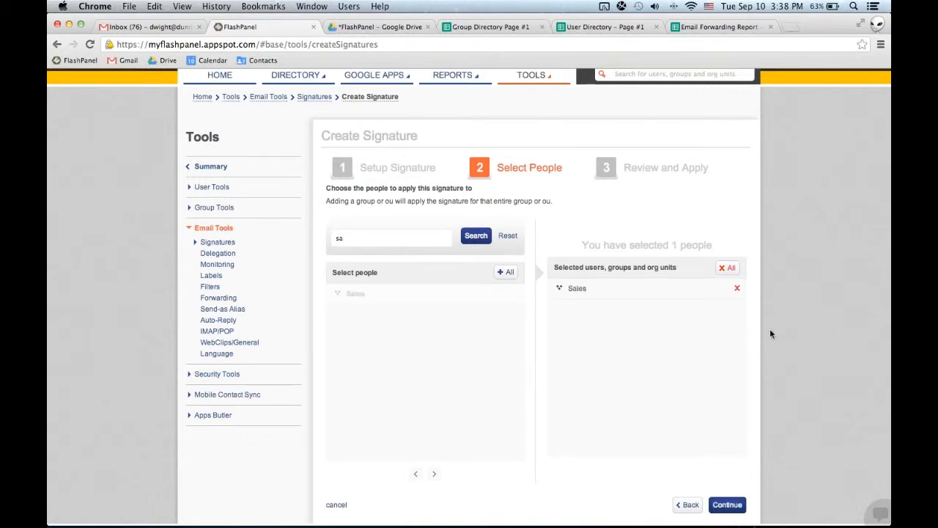
scroll(769, 328, "down", 1)
scroll(769, 334, "down", 2)
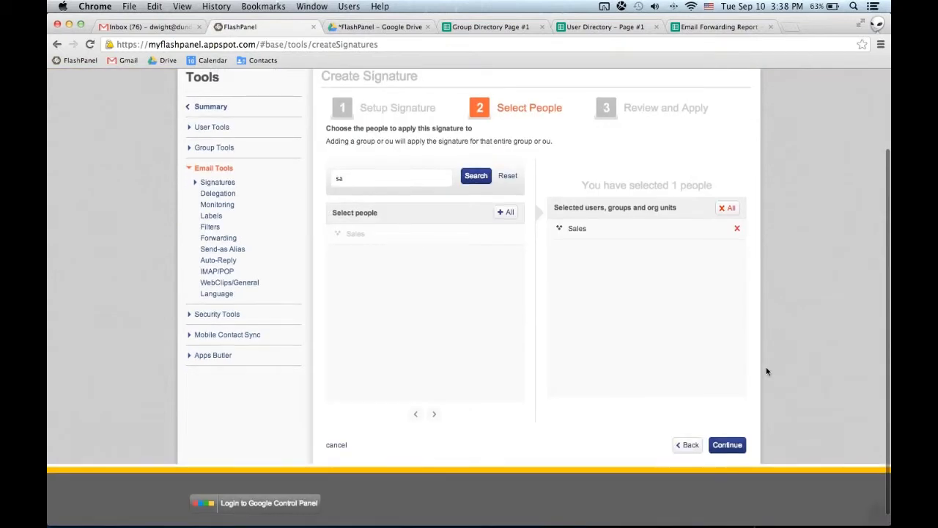
left_click(729, 444)
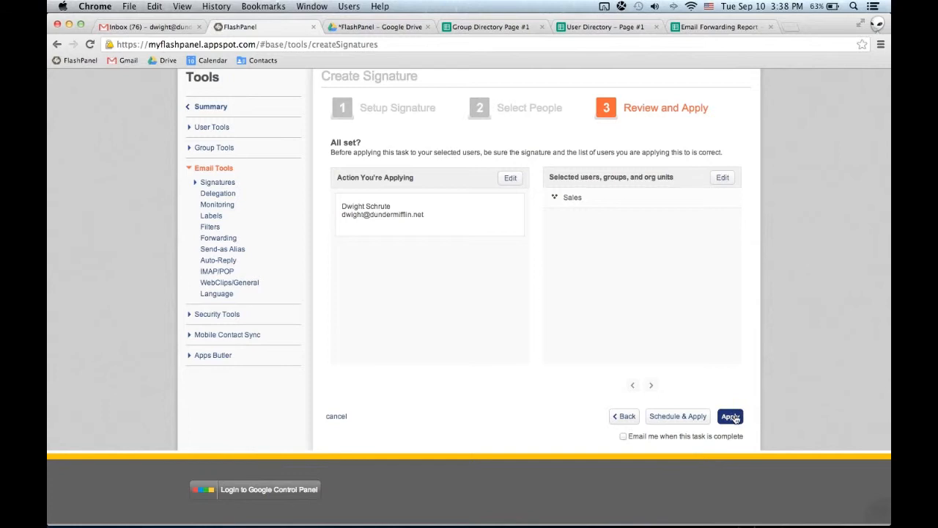
Switch to Gmail, inspect the signature in the General mail settings and return to FlashPanel's signature review.
left_click(139, 27)
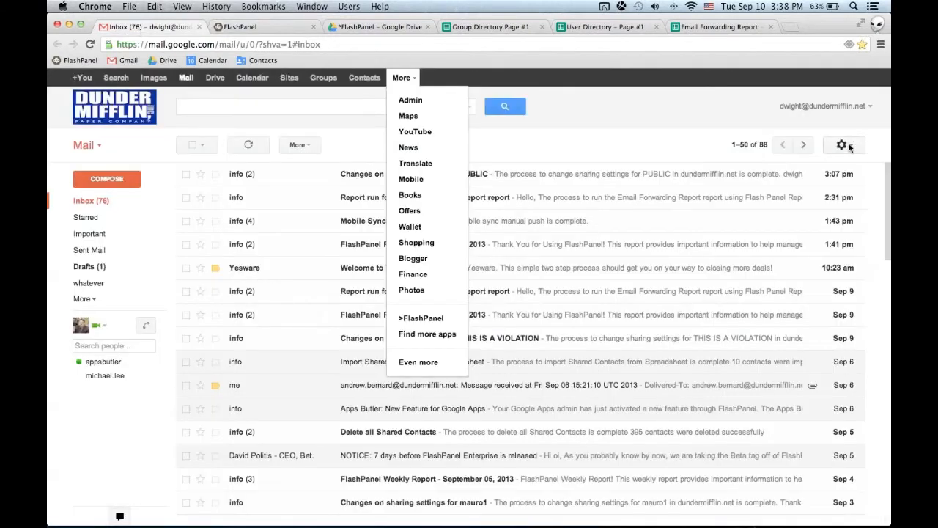
left_click(843, 144)
left_click(812, 261)
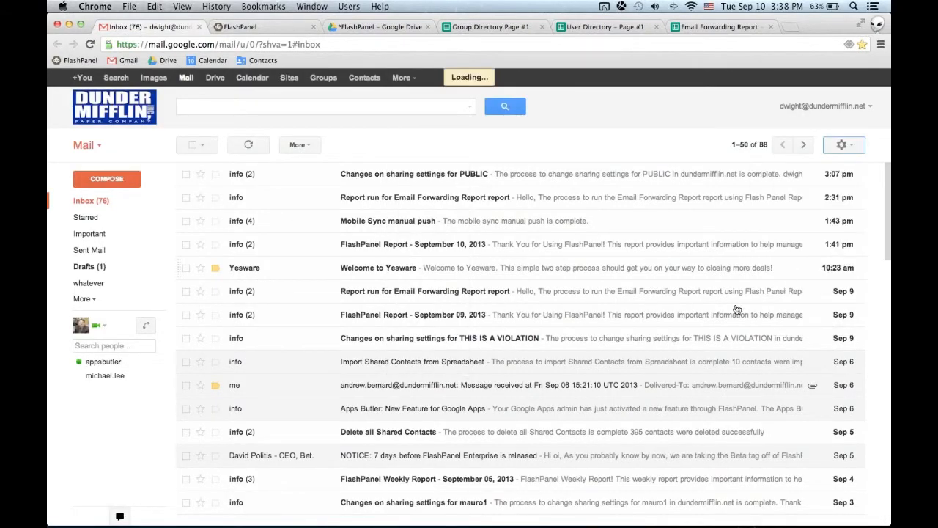
scroll(644, 342, "down", 20)
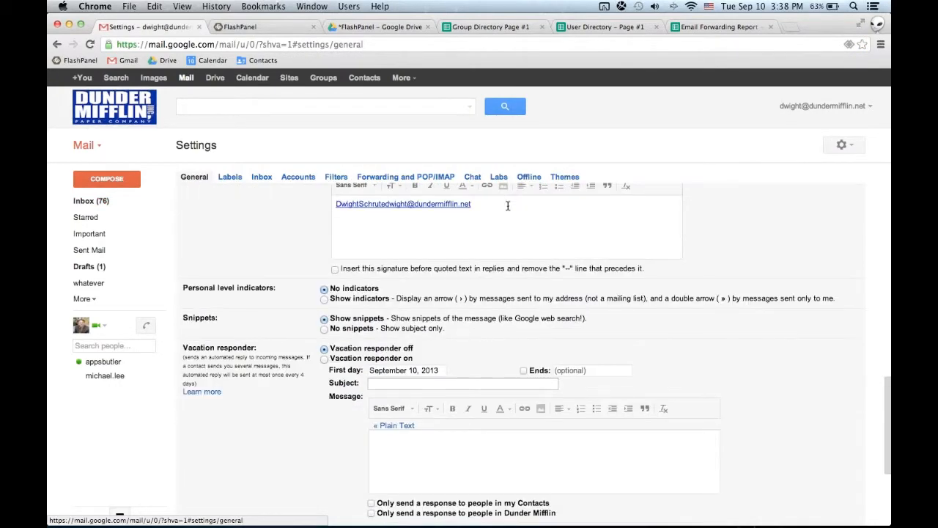
left_click(505, 203)
left_click(280, 28)
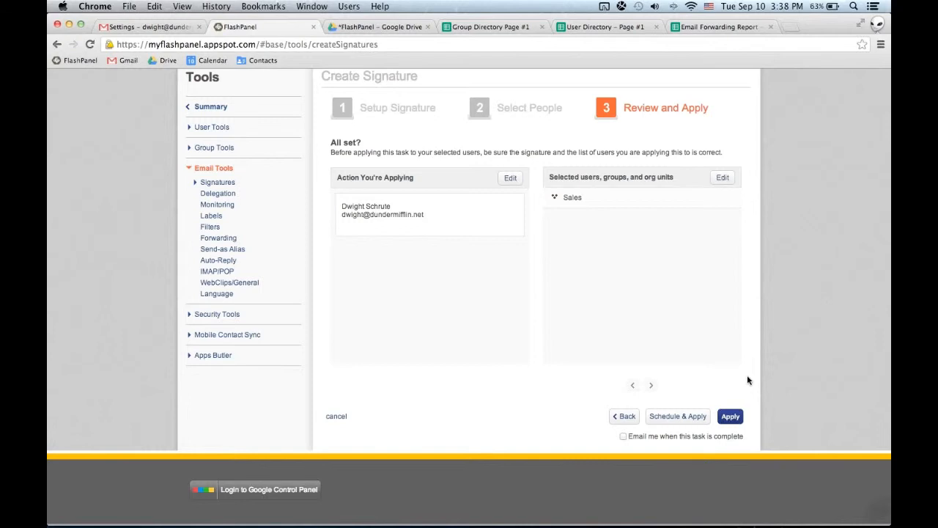
Try a Daily recurrence in the signature's Schedule Action dialog and close it without scheduling.
left_click(678, 416)
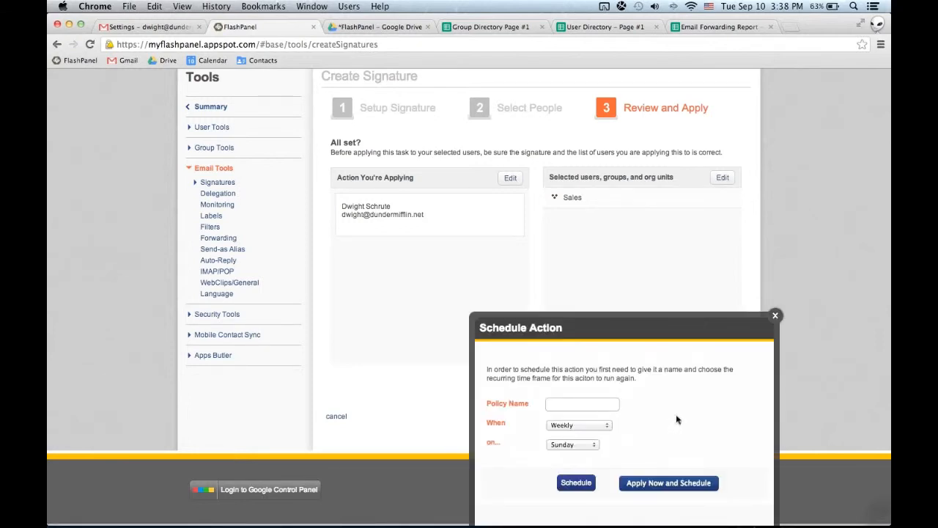
left_click(585, 427)
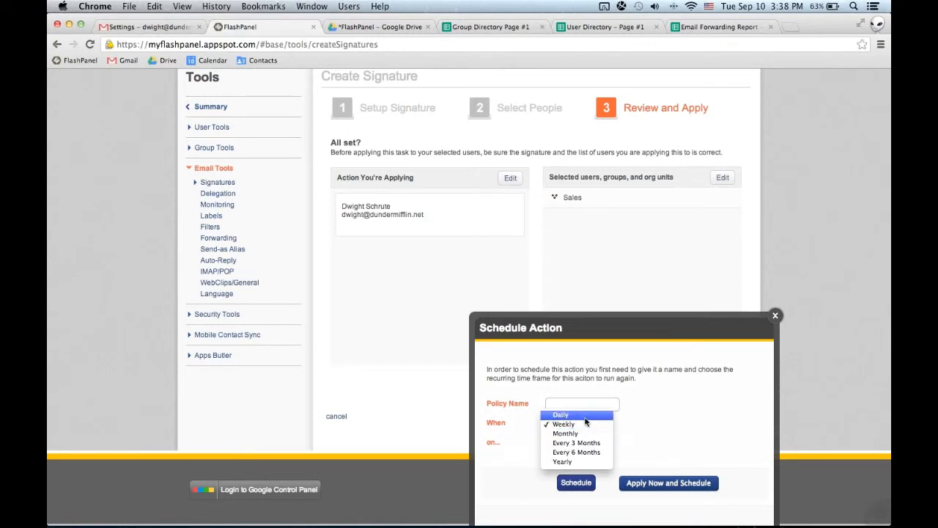
left_click(583, 414)
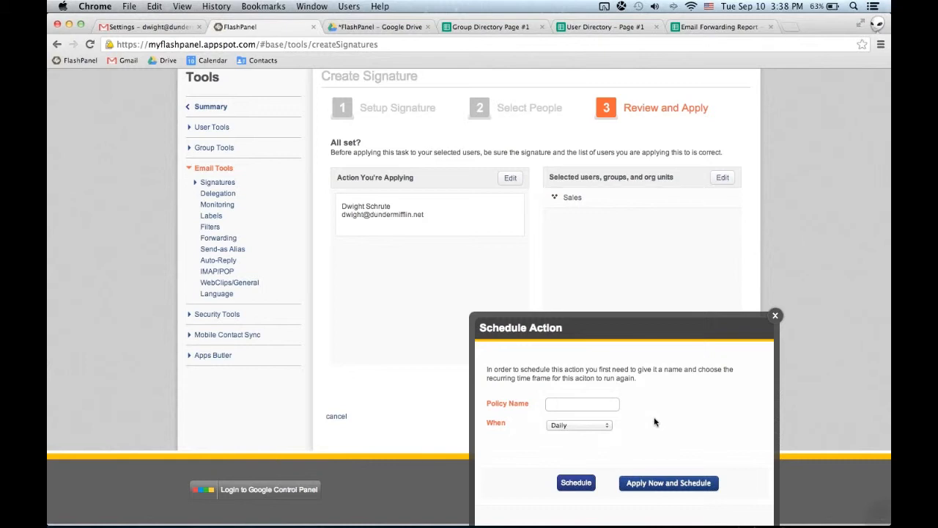
left_click(777, 316)
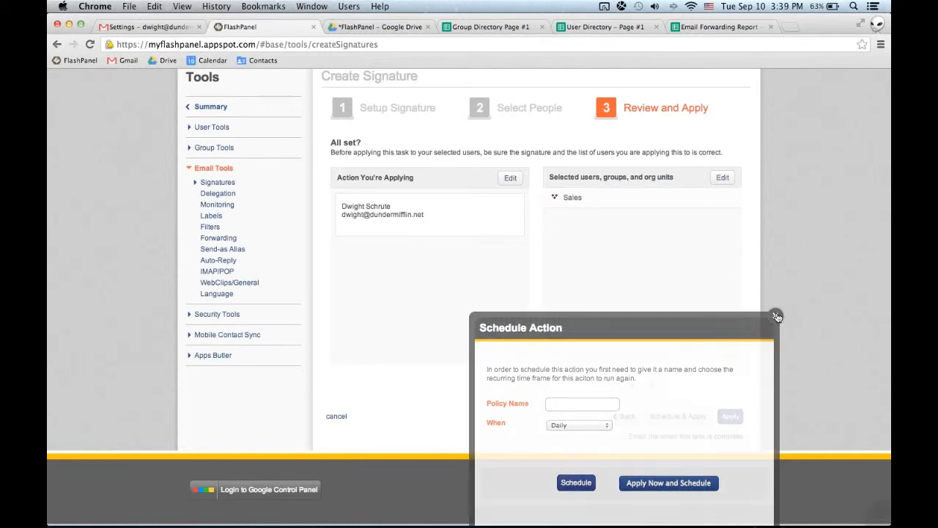
scroll(799, 296, "up", 3)
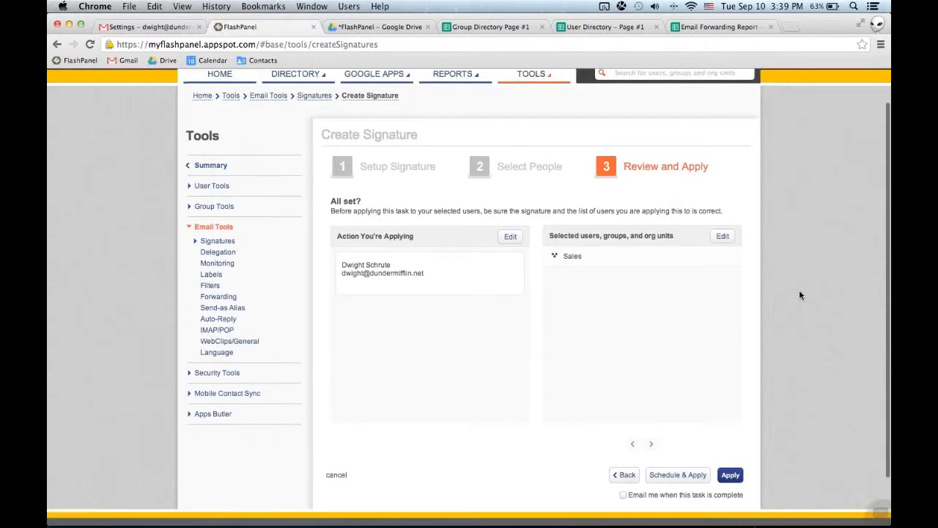
Load the canned Email Forwarding Report into the Report Builder and bring up its Run Reports dialog.
left_click(458, 119)
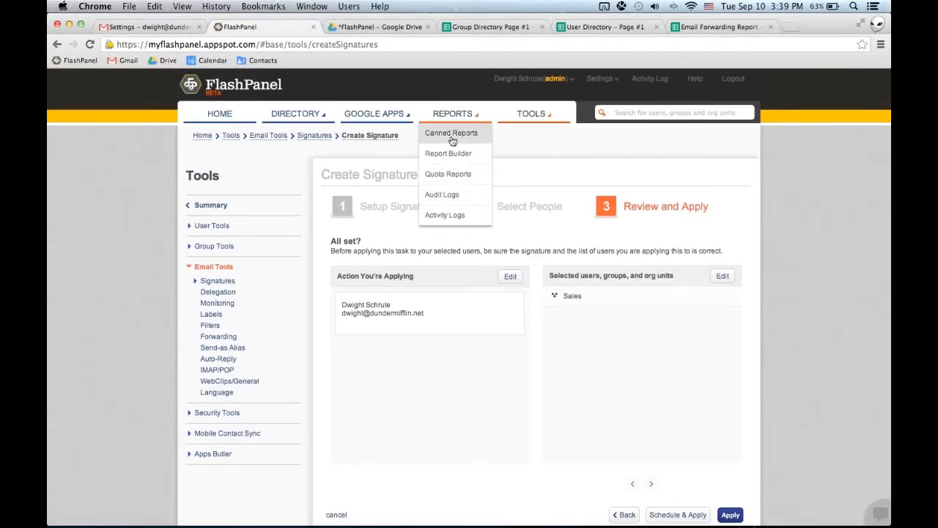
left_click(452, 134)
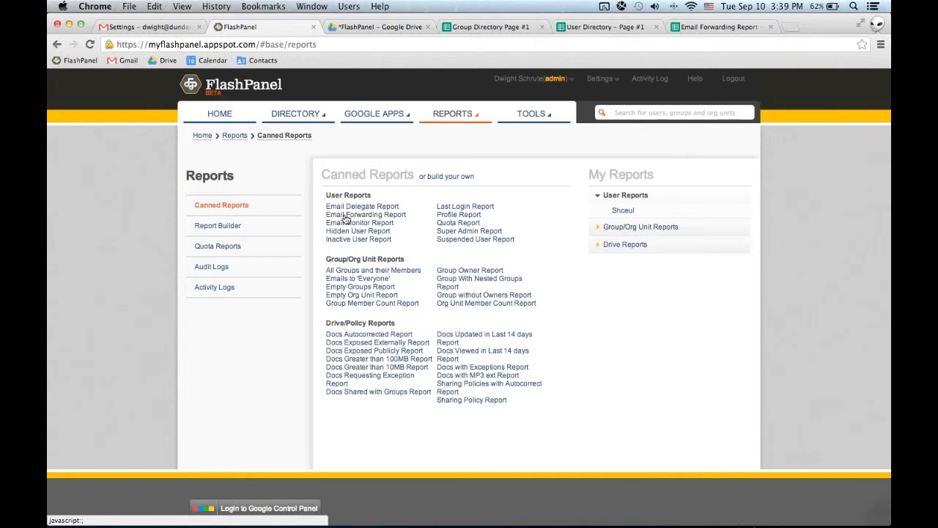
left_click(390, 215)
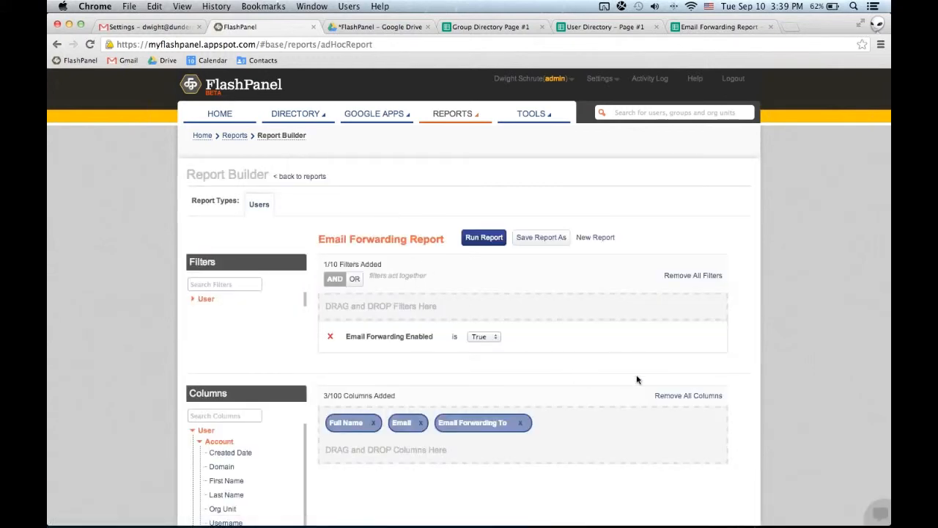
scroll(637, 378, "down", 2)
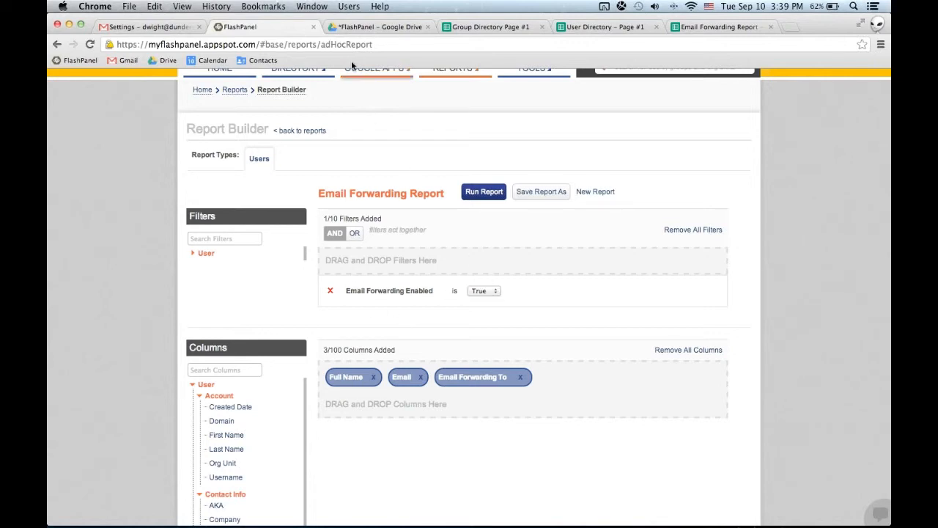
left_click(482, 193)
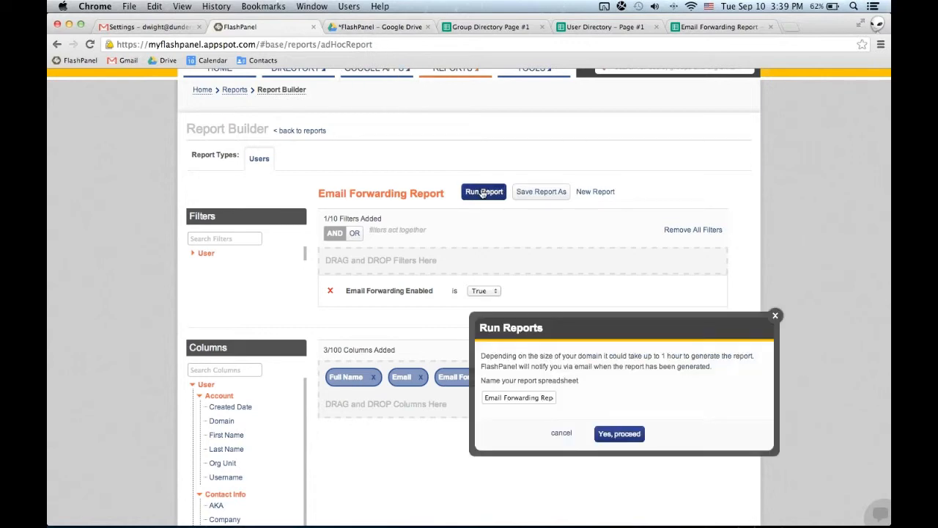
Check the *FlashPanel folder in Google Drive, switch to the generated Email Forwarding Report spreadsheet and select the external forwarding addresses in C12:C15.
left_click(365, 28)
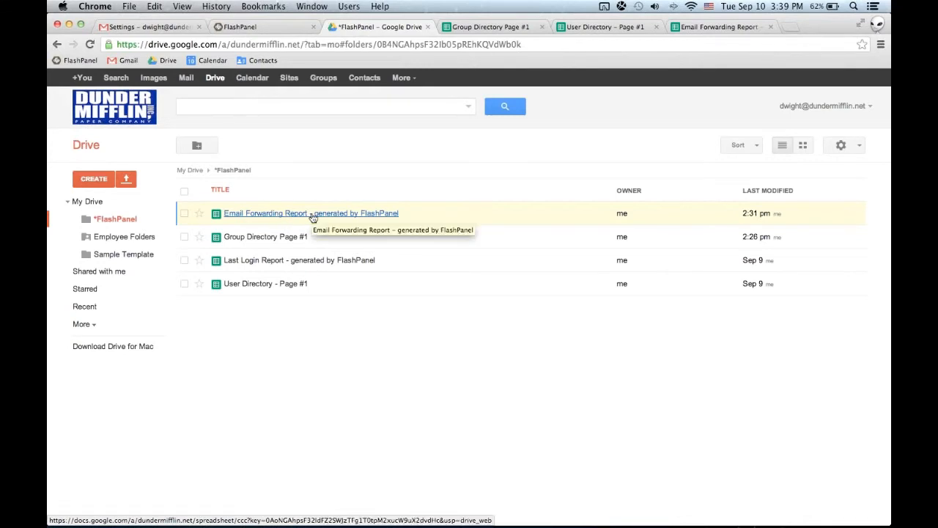
left_click(693, 28)
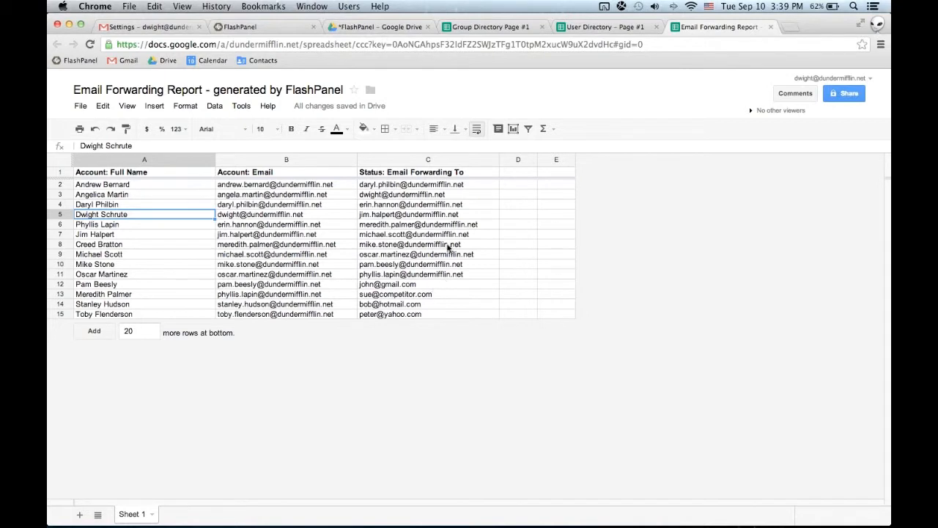
left_click_drag(476, 186, 445, 313)
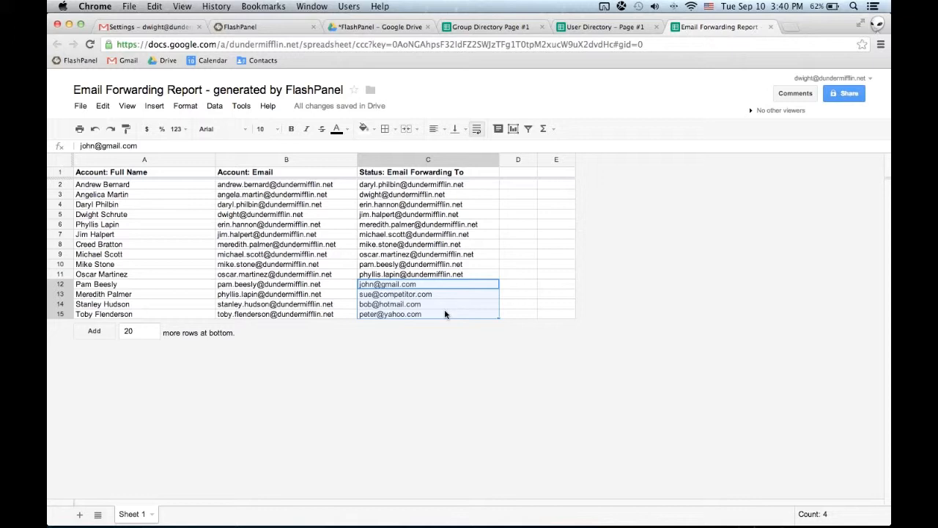
Return to FlashPanel and close the Run Reports dialog without running the report.
left_click(237, 27)
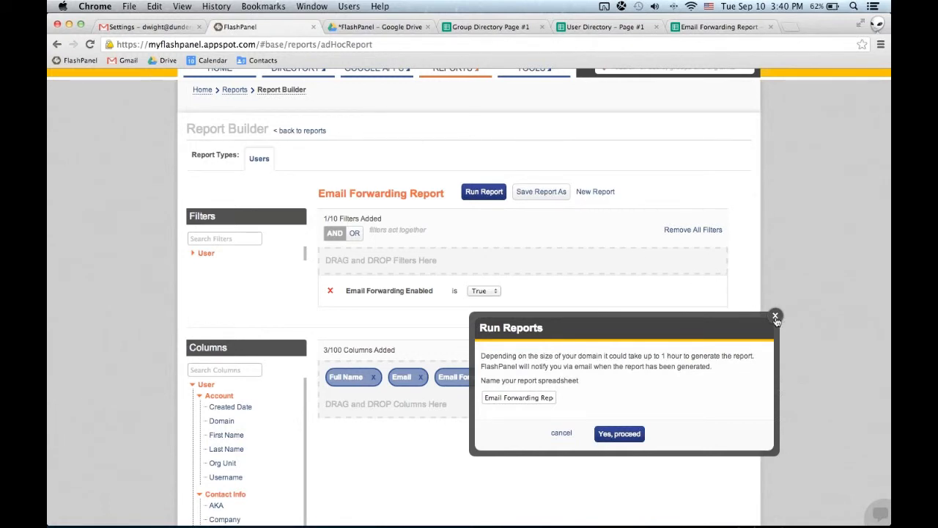
left_click(776, 318)
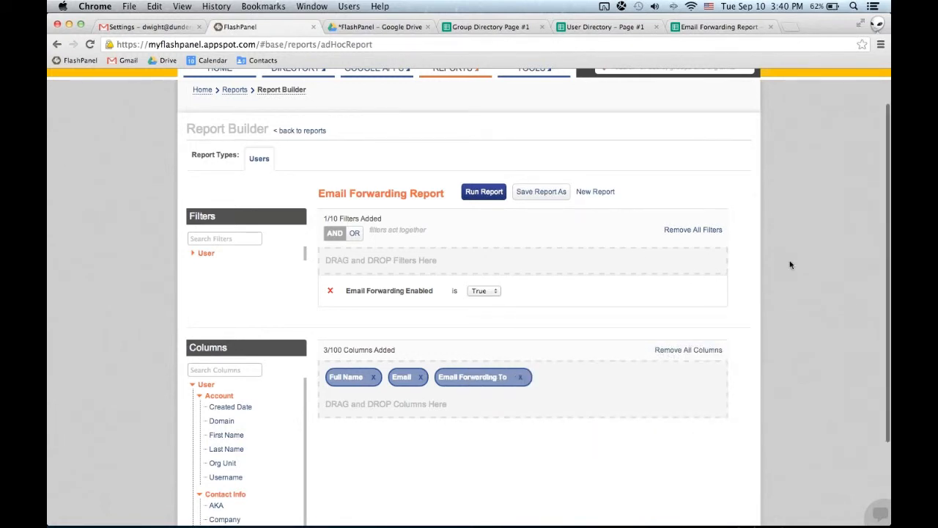
scroll(789, 264, "up", 2)
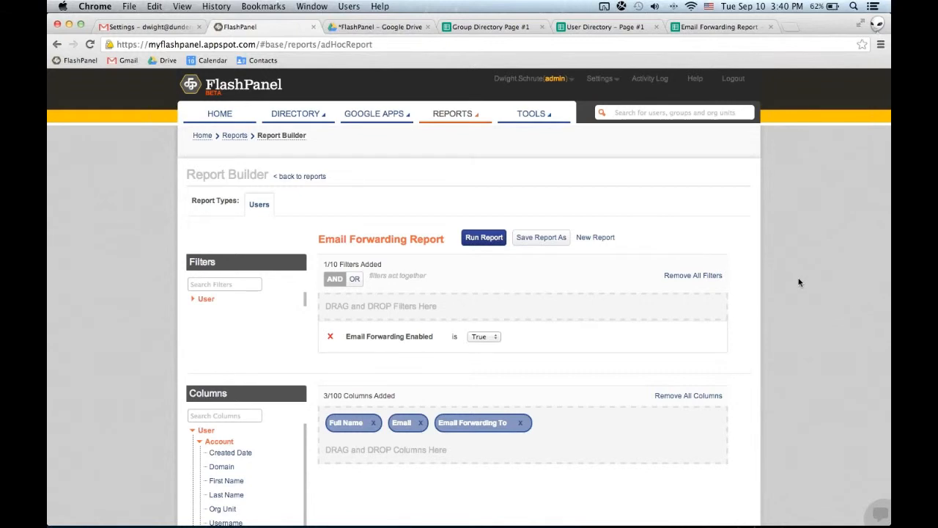
Lower the computer's sound volume by a few levels.
key("XF86AudioLowerVolume")
key("XF86AudioLowerVolume")
key("XF86AudioLowerVolume")
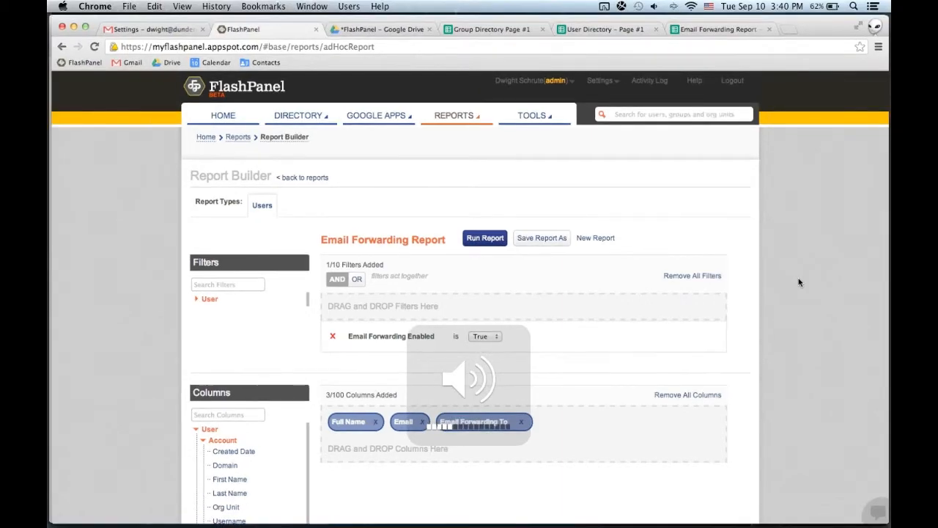
Switch to the Partner Webinar: LTech presentation in Google Slides, select the Questions slide 29 and start presenting from it.
key("ctrl+Up")
left_click(183, 315)
scroll(111, 467, "down", 1)
left_click(127, 447)
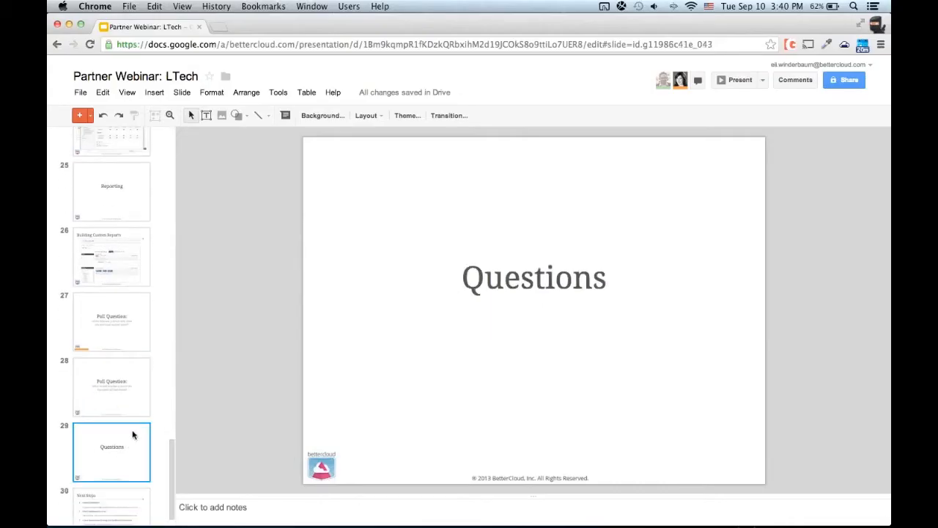
left_click(739, 86)
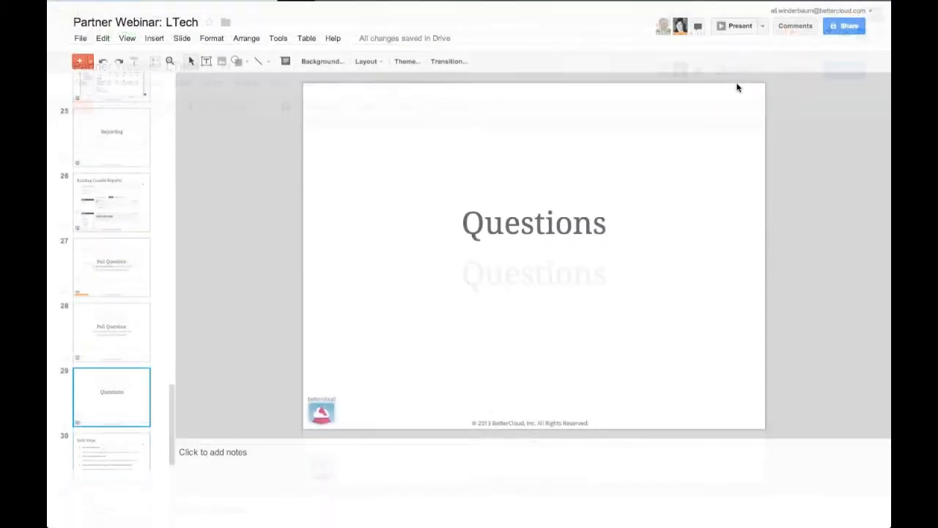